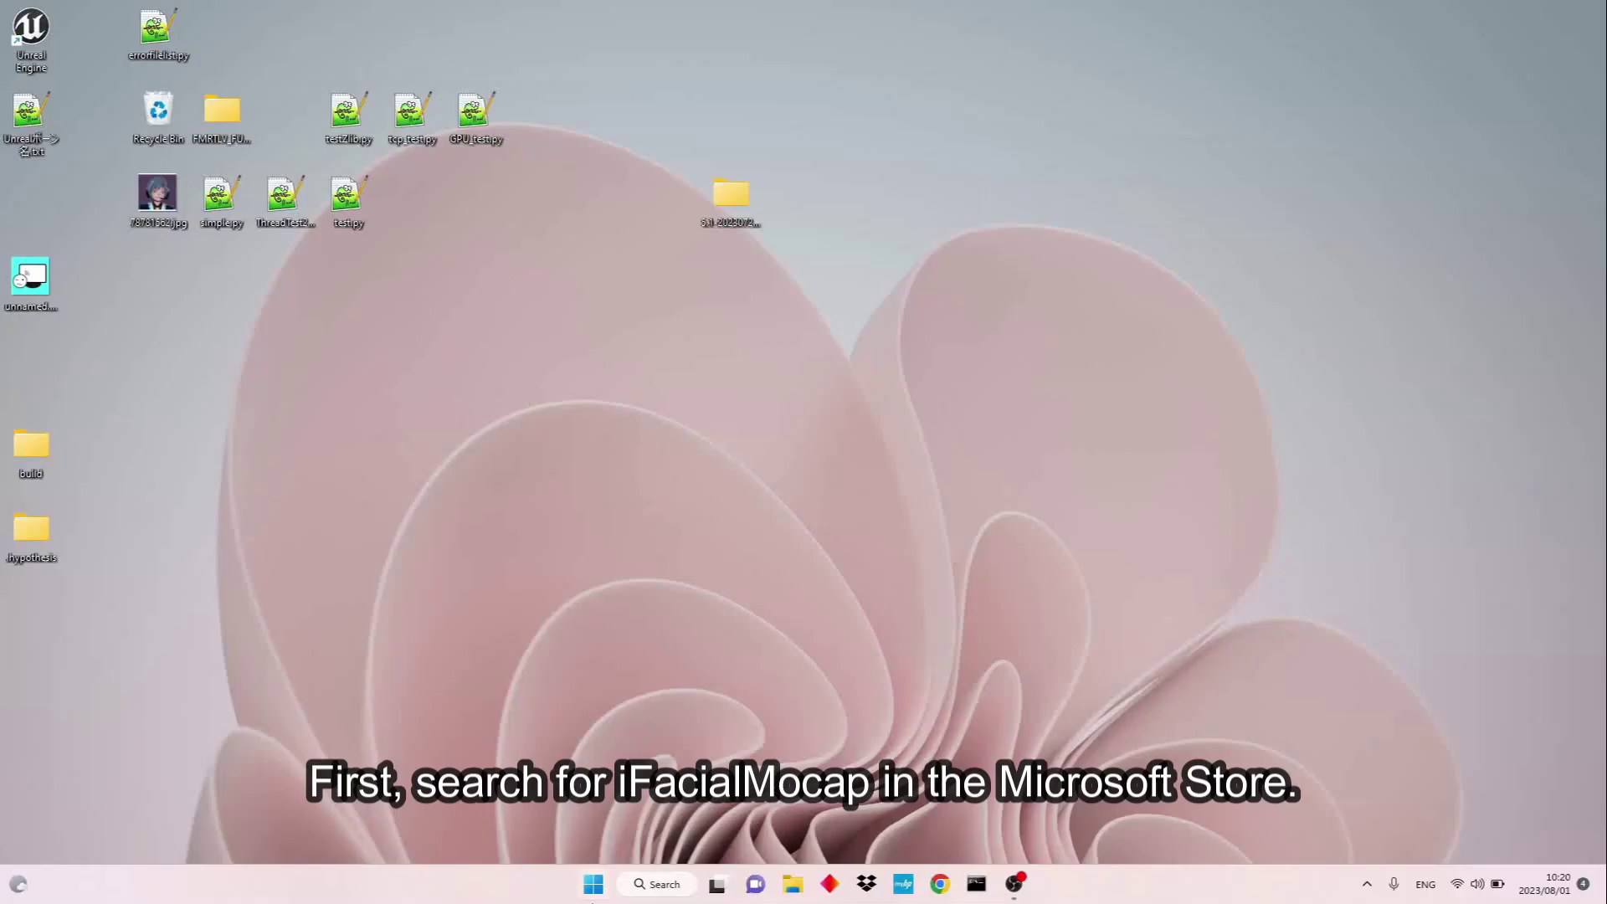
Find iFacialMocap Powered by NVIDIA Broadcast in the Microsoft Store by searching for "ifacialmocap" and install it
left_click(593, 884)
left_click(843, 402)
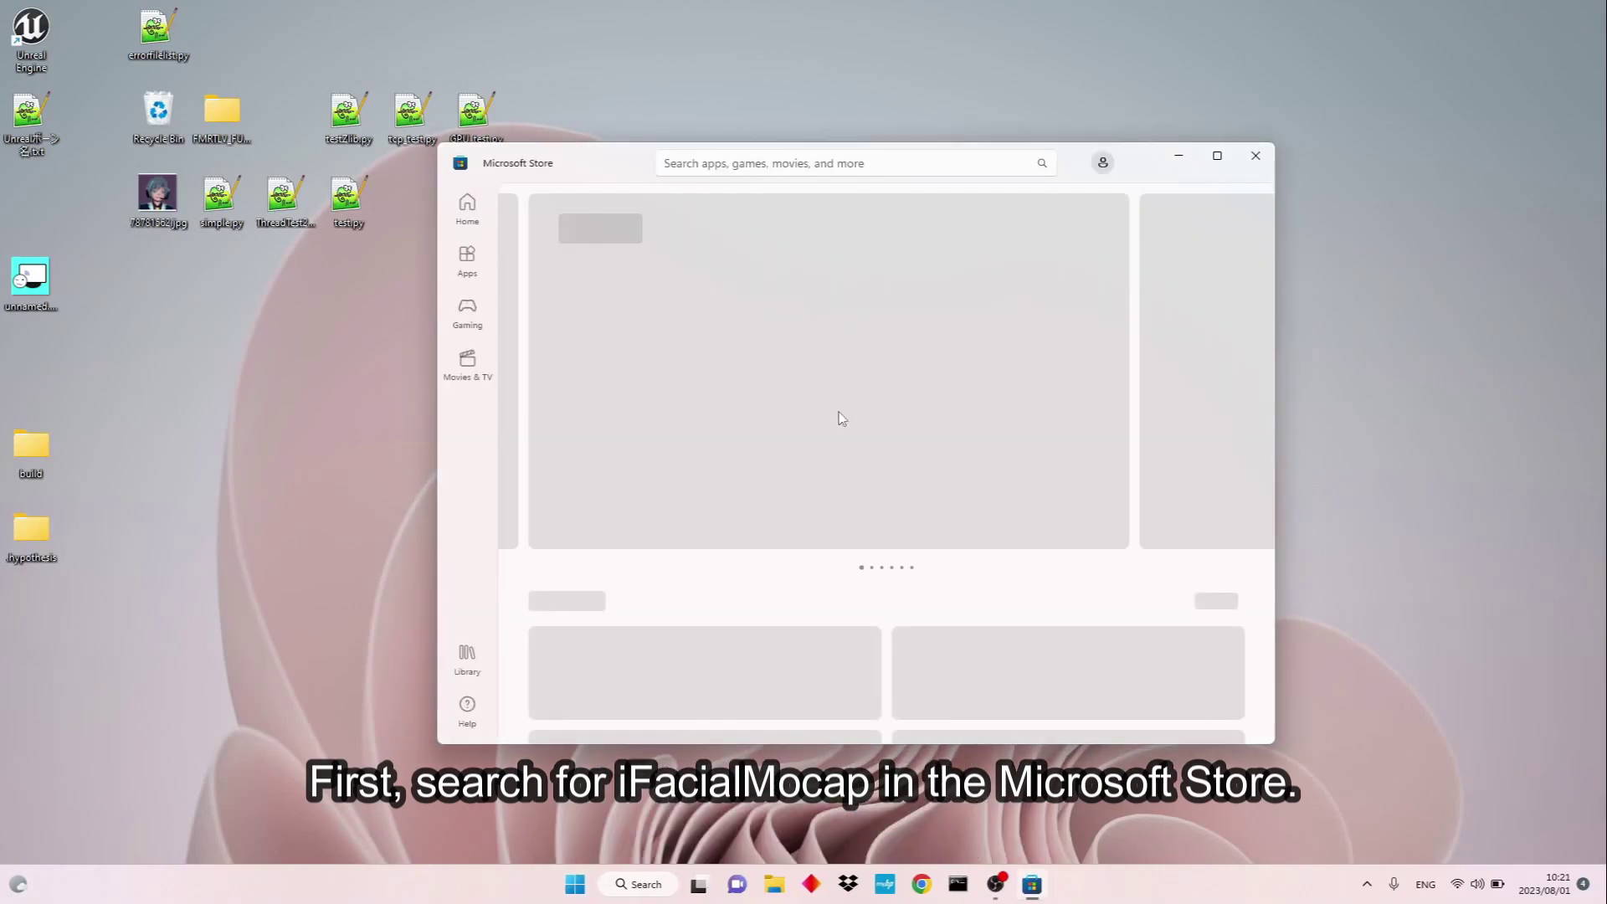
left_click(851, 159)
type("ifacialmocap")
key("Return")
left_click(774, 335)
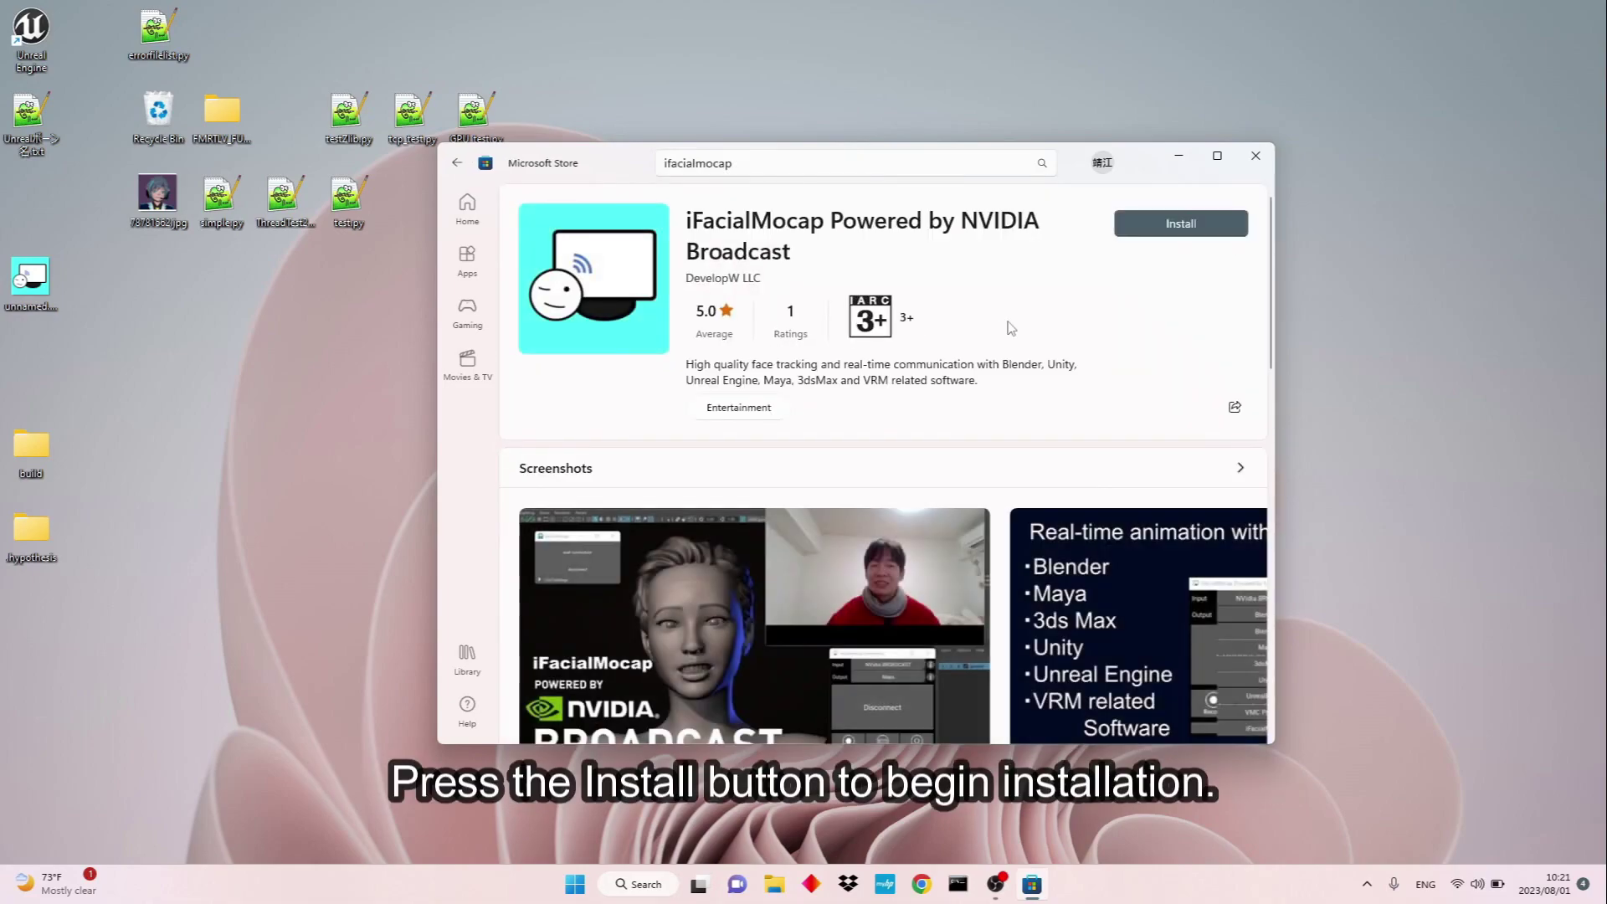
left_click(1181, 220)
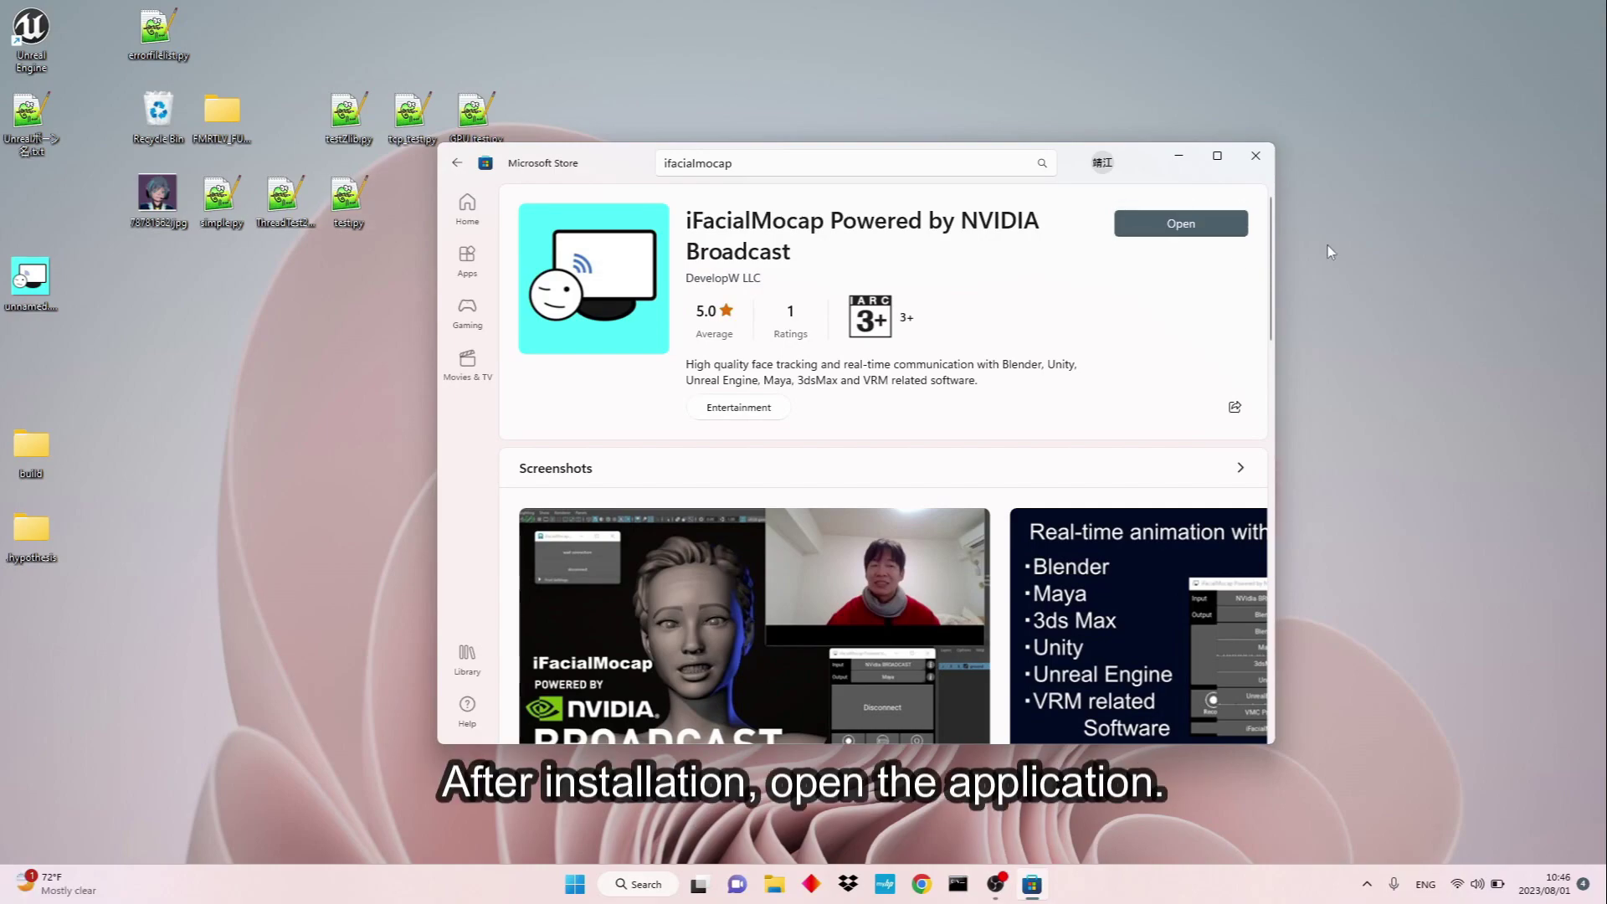
Launch iFacialMocap, acknowledge its SDK warning and install the NVIDIA AR SDK with the license agreement accepted
left_click(1200, 232)
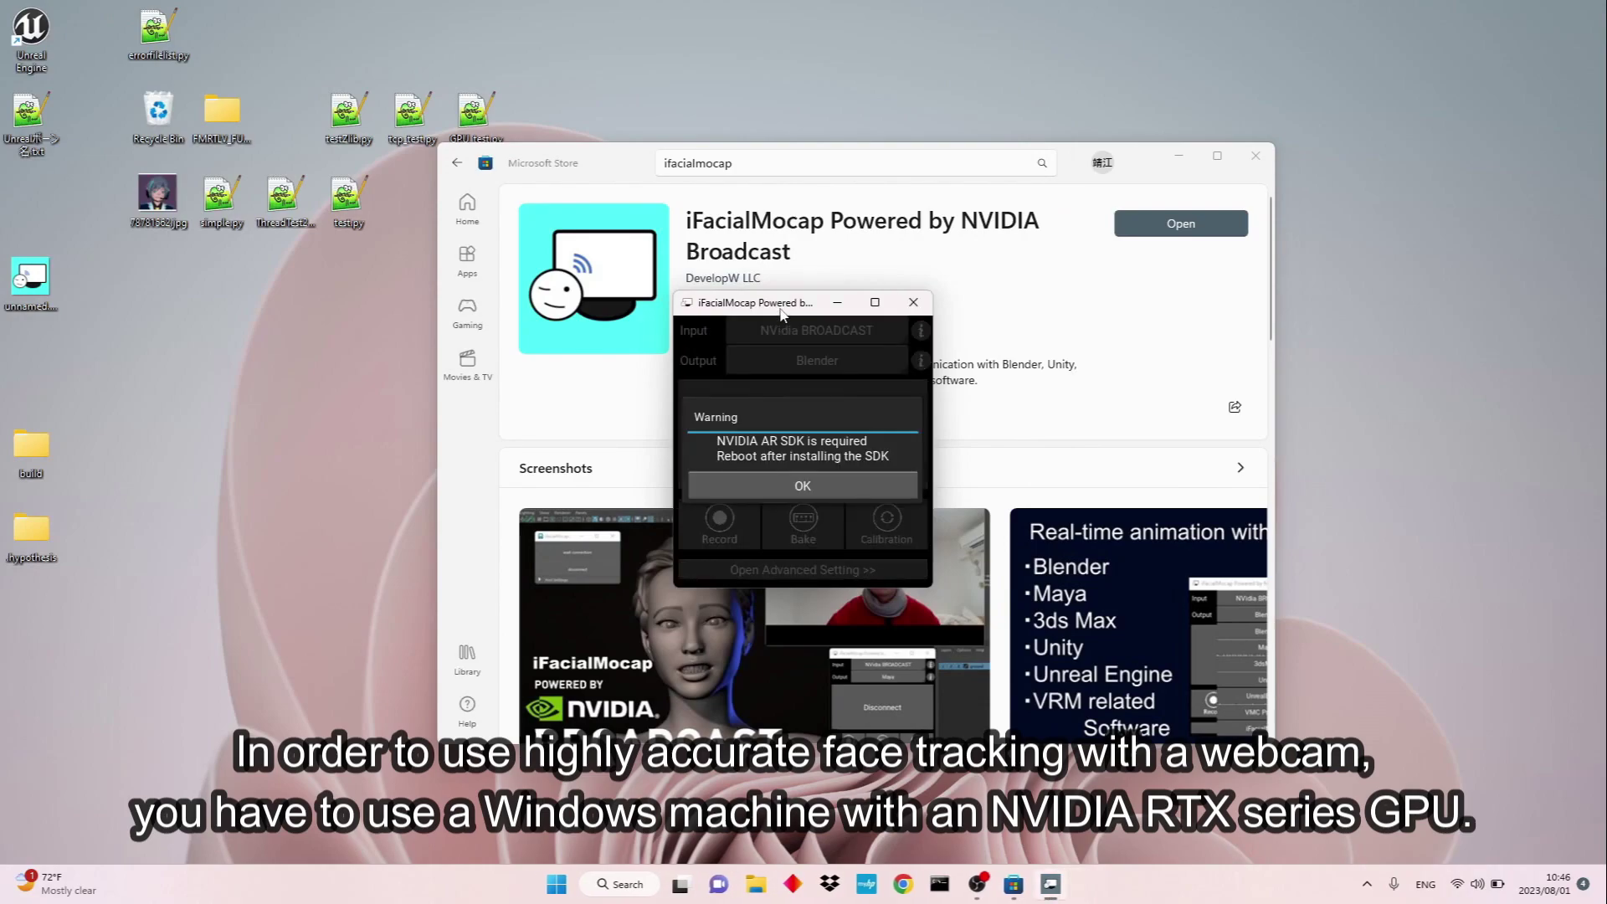
left_click_drag(777, 313, 354, 341)
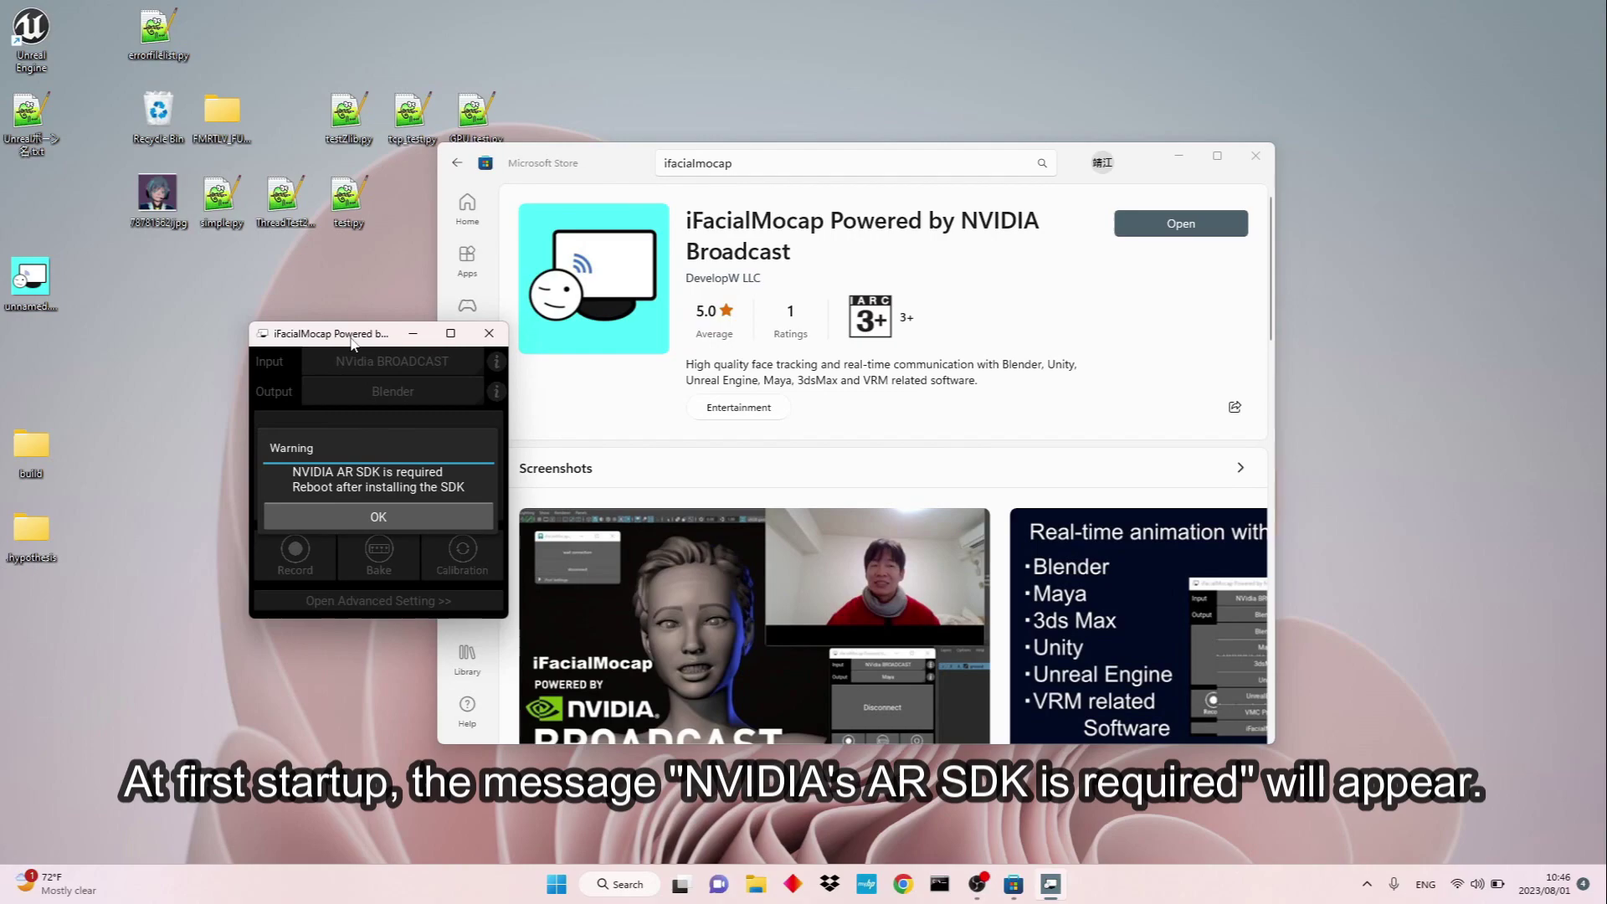
left_click(421, 514)
left_click_drag(349, 339, 268, 391)
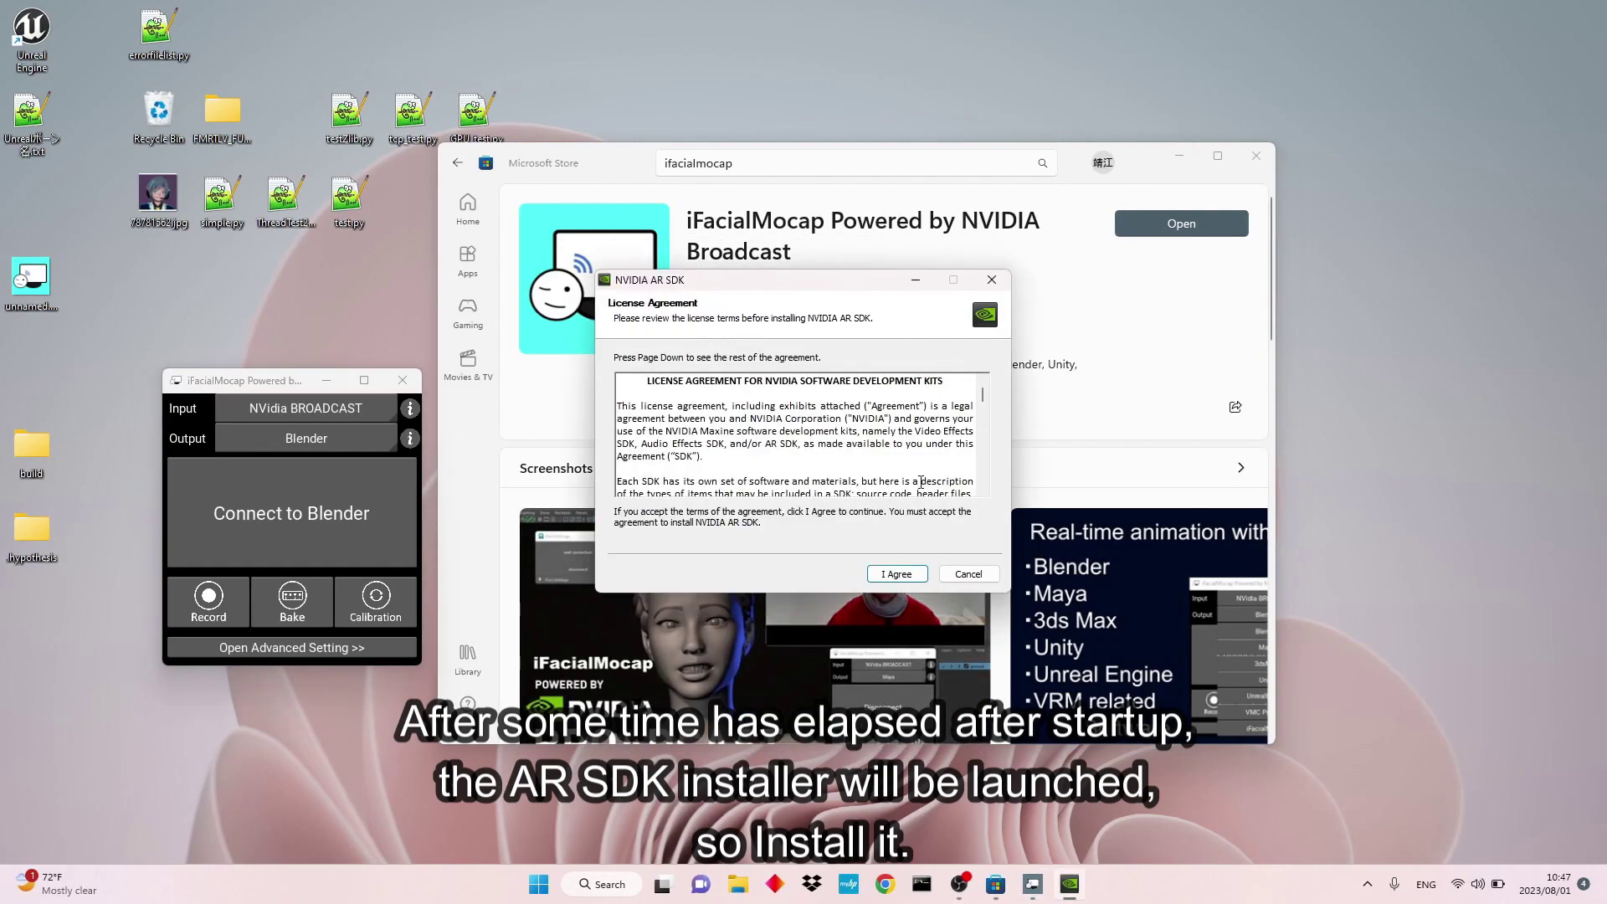
left_click(896, 573)
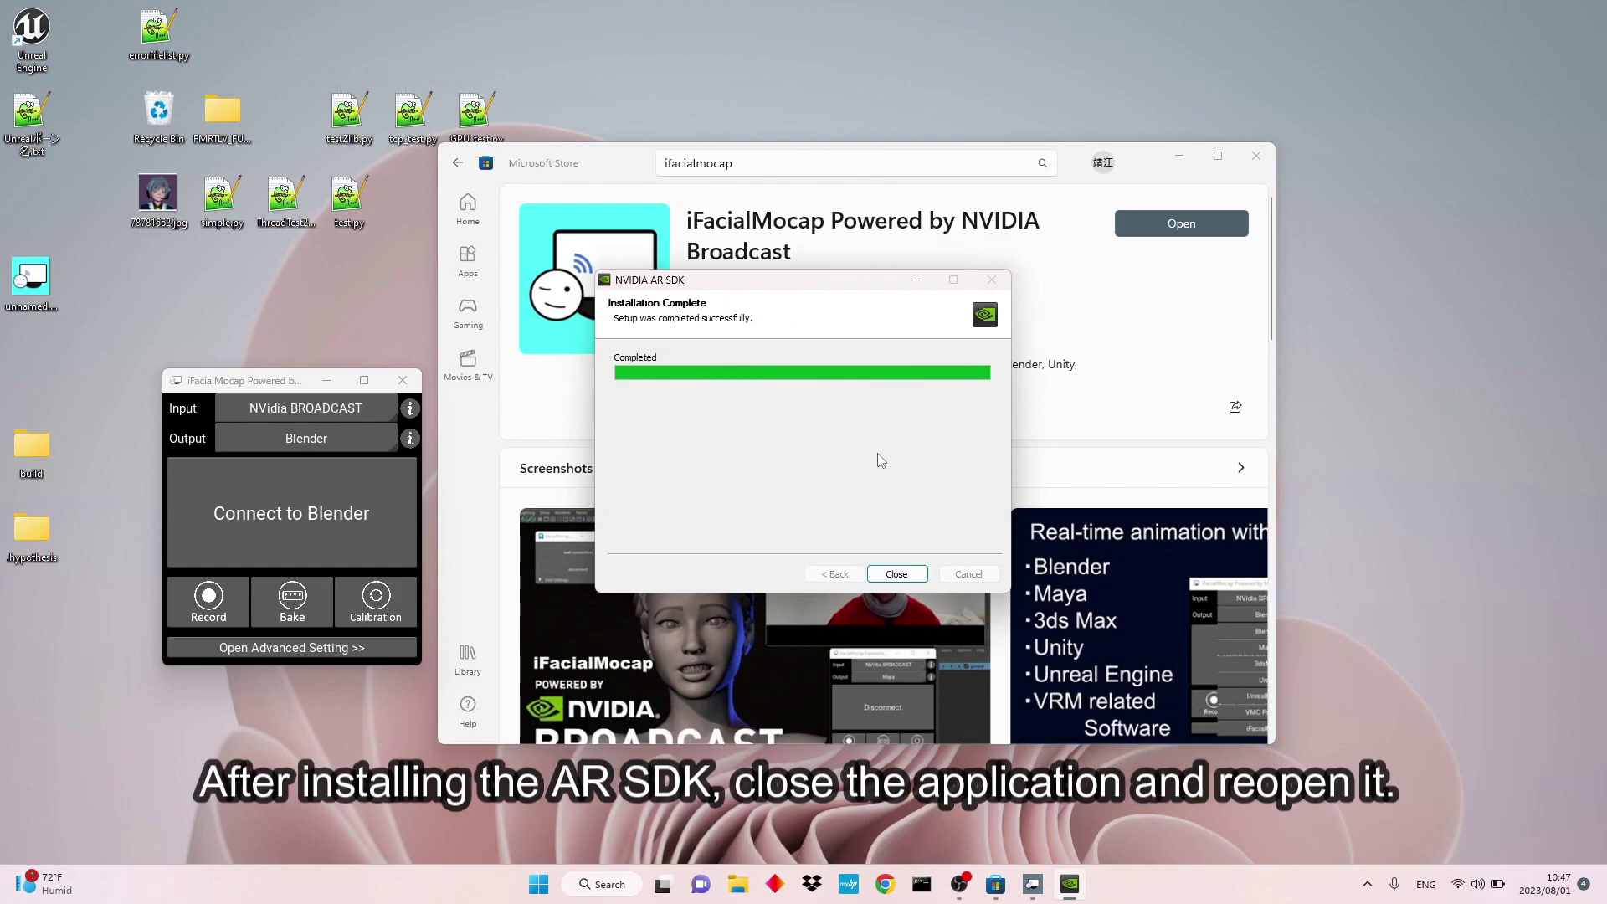
left_click(896, 574)
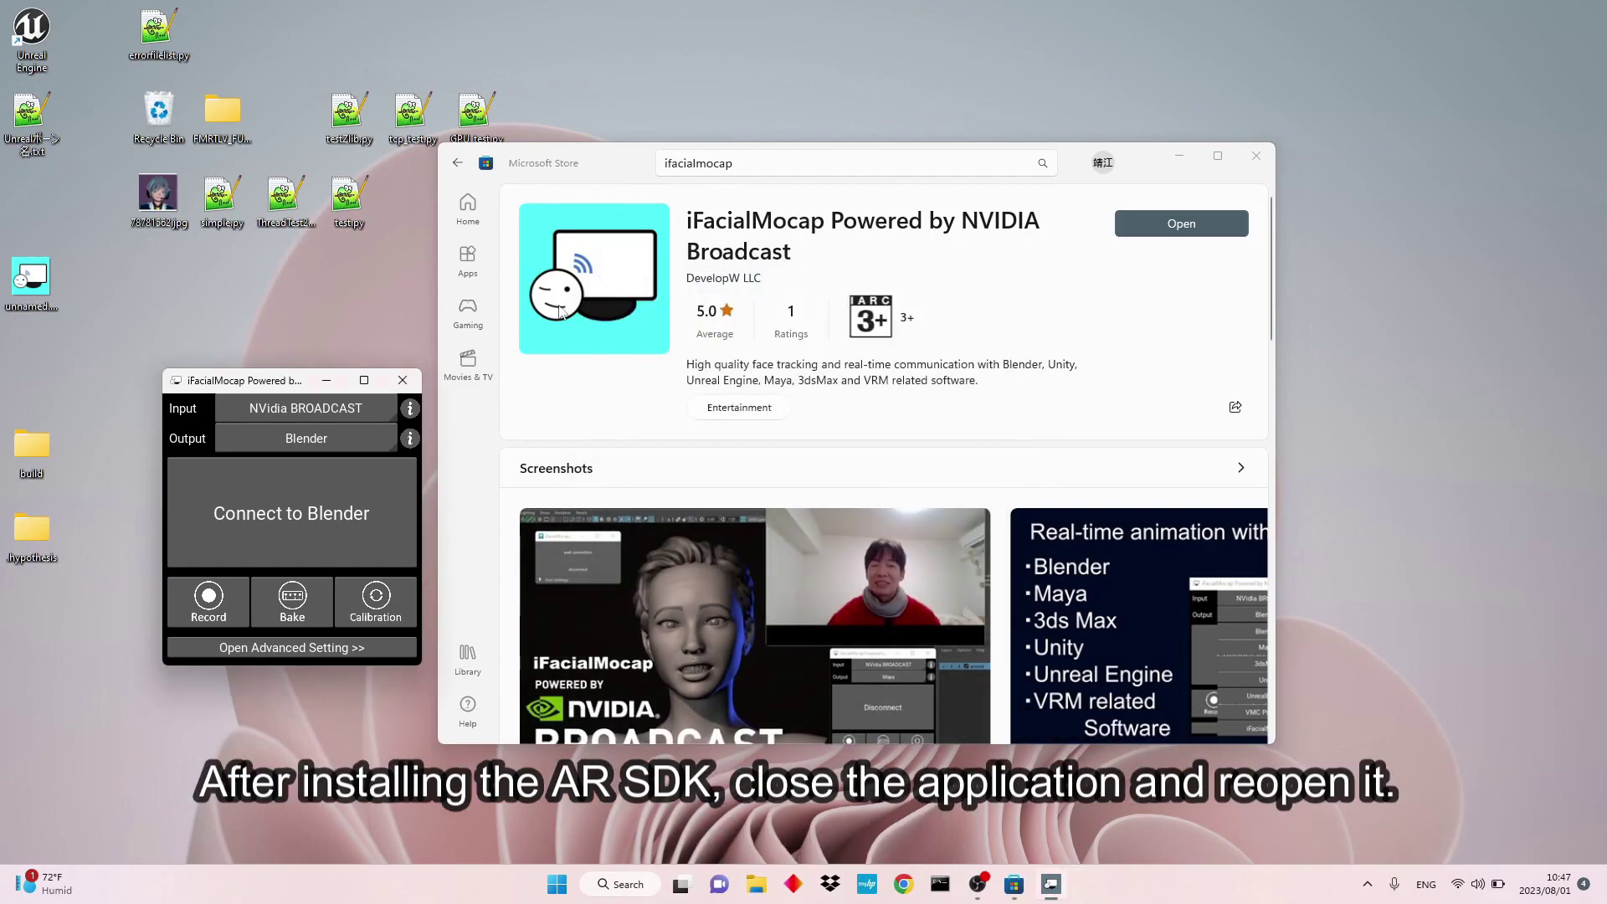
Close and relaunch iFacialMocap, dismissing the repeated SDK warning
left_click(404, 380)
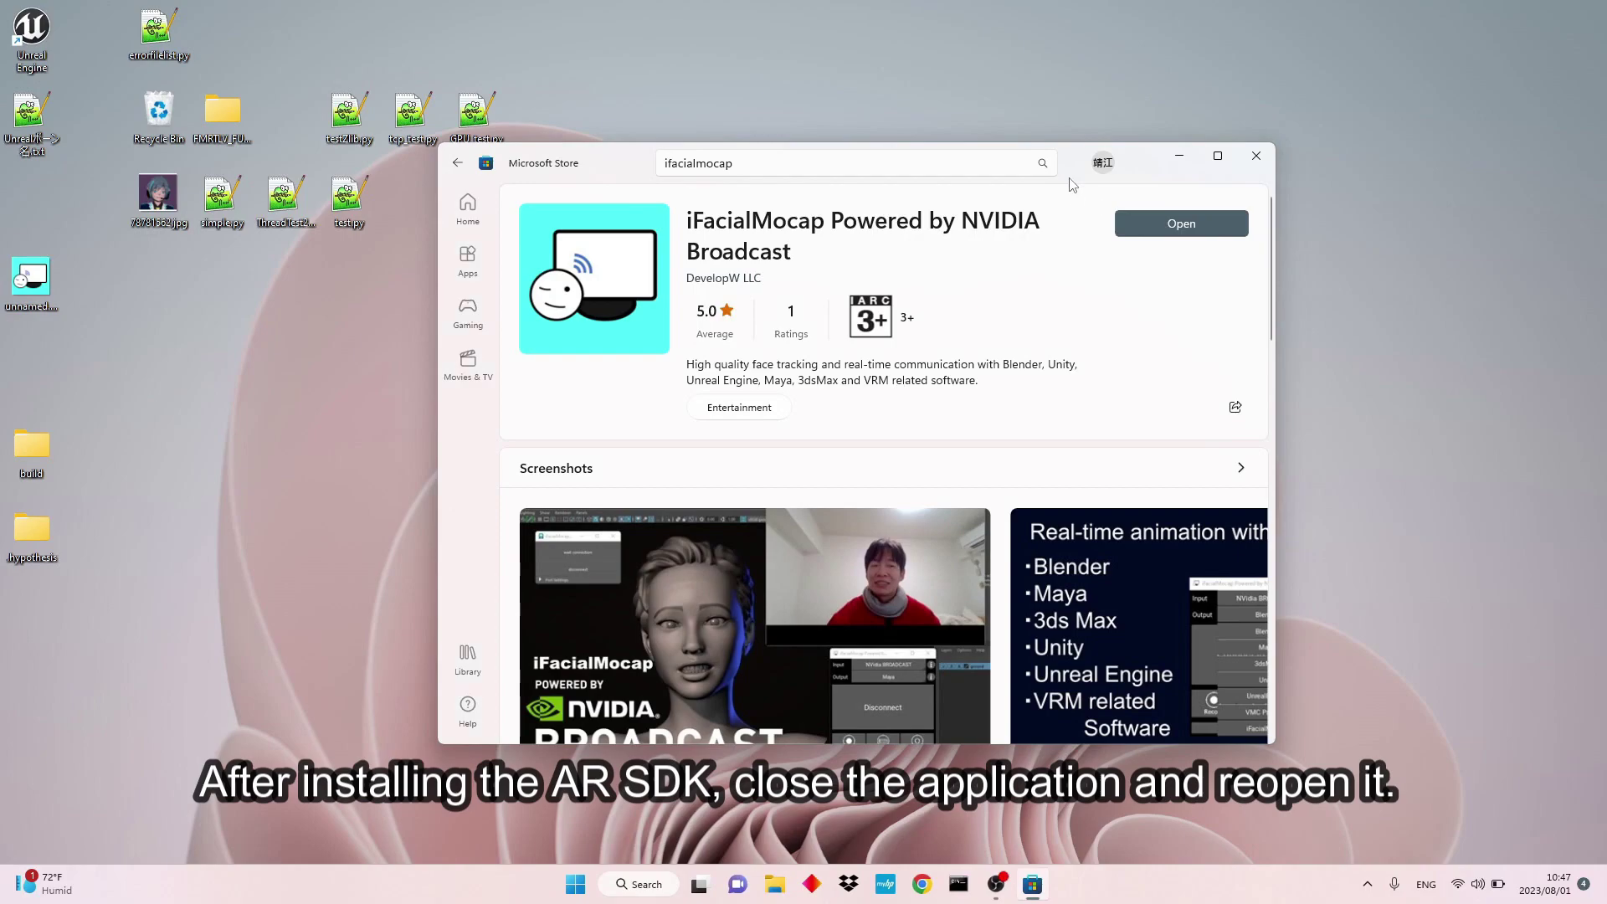
left_click(1171, 223)
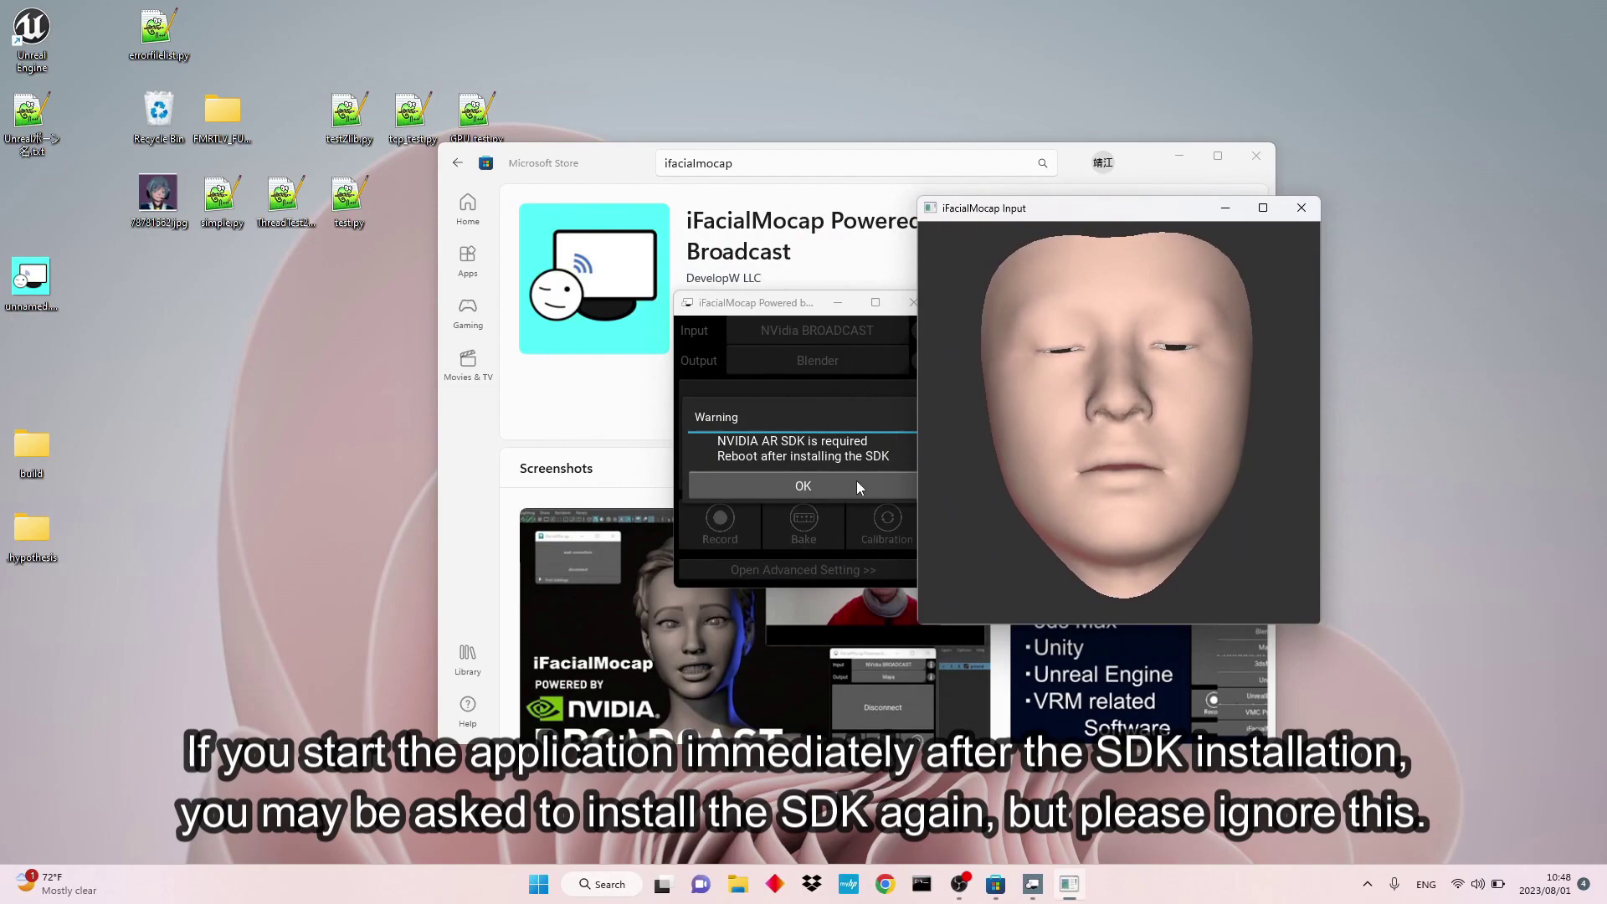
left_click(809, 484)
left_click(892, 720)
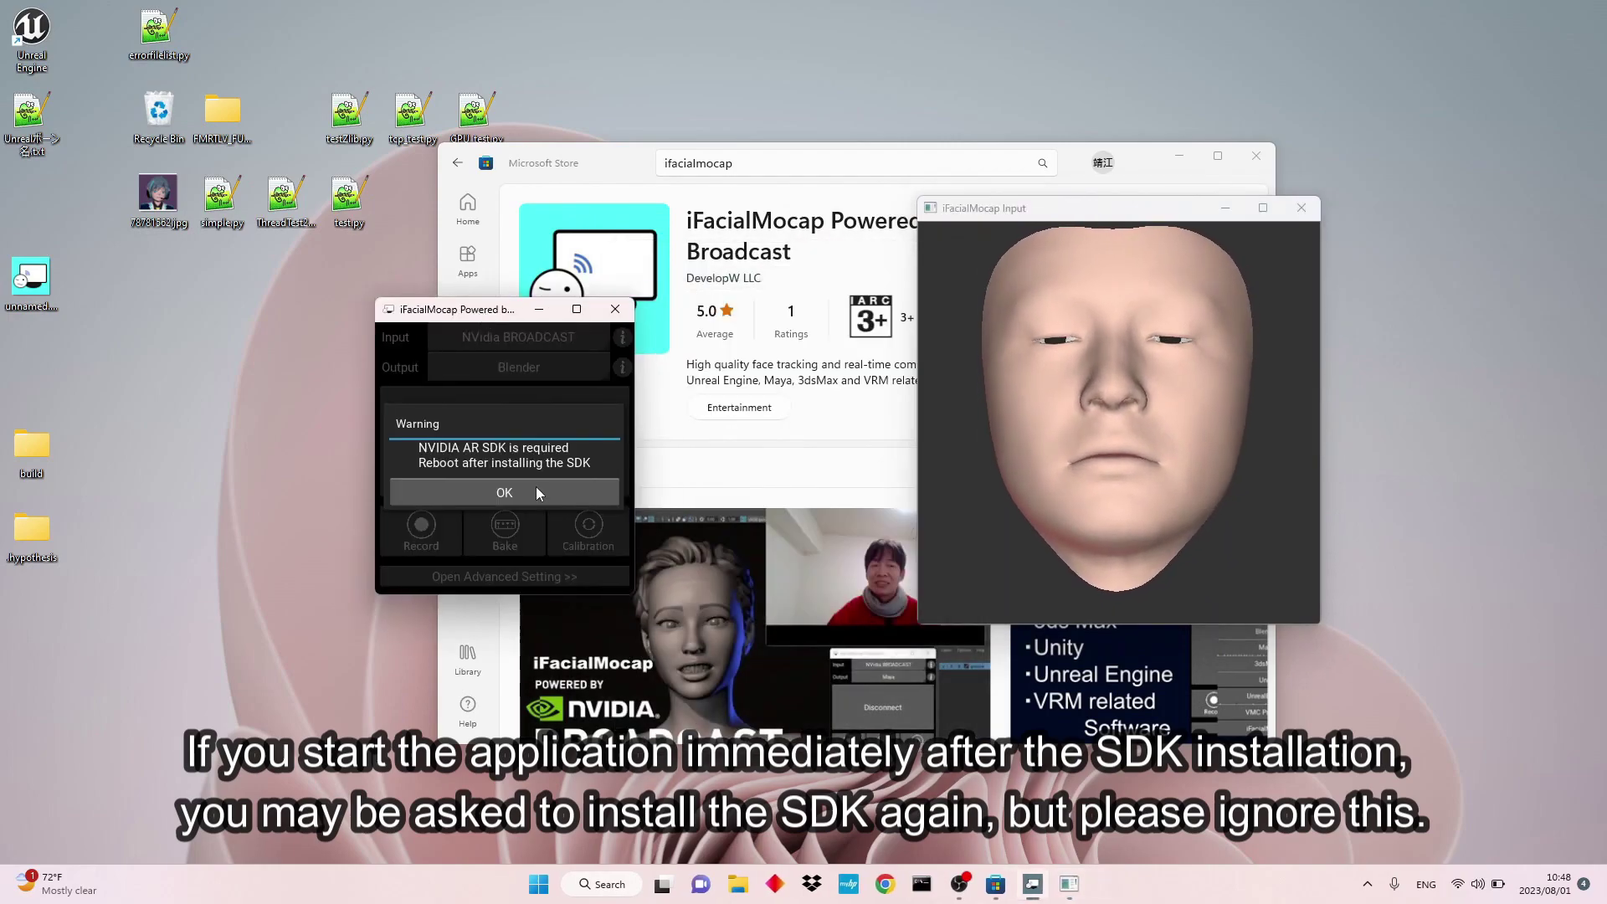
left_click(536, 494)
left_click_drag(464, 313, 388, 307)
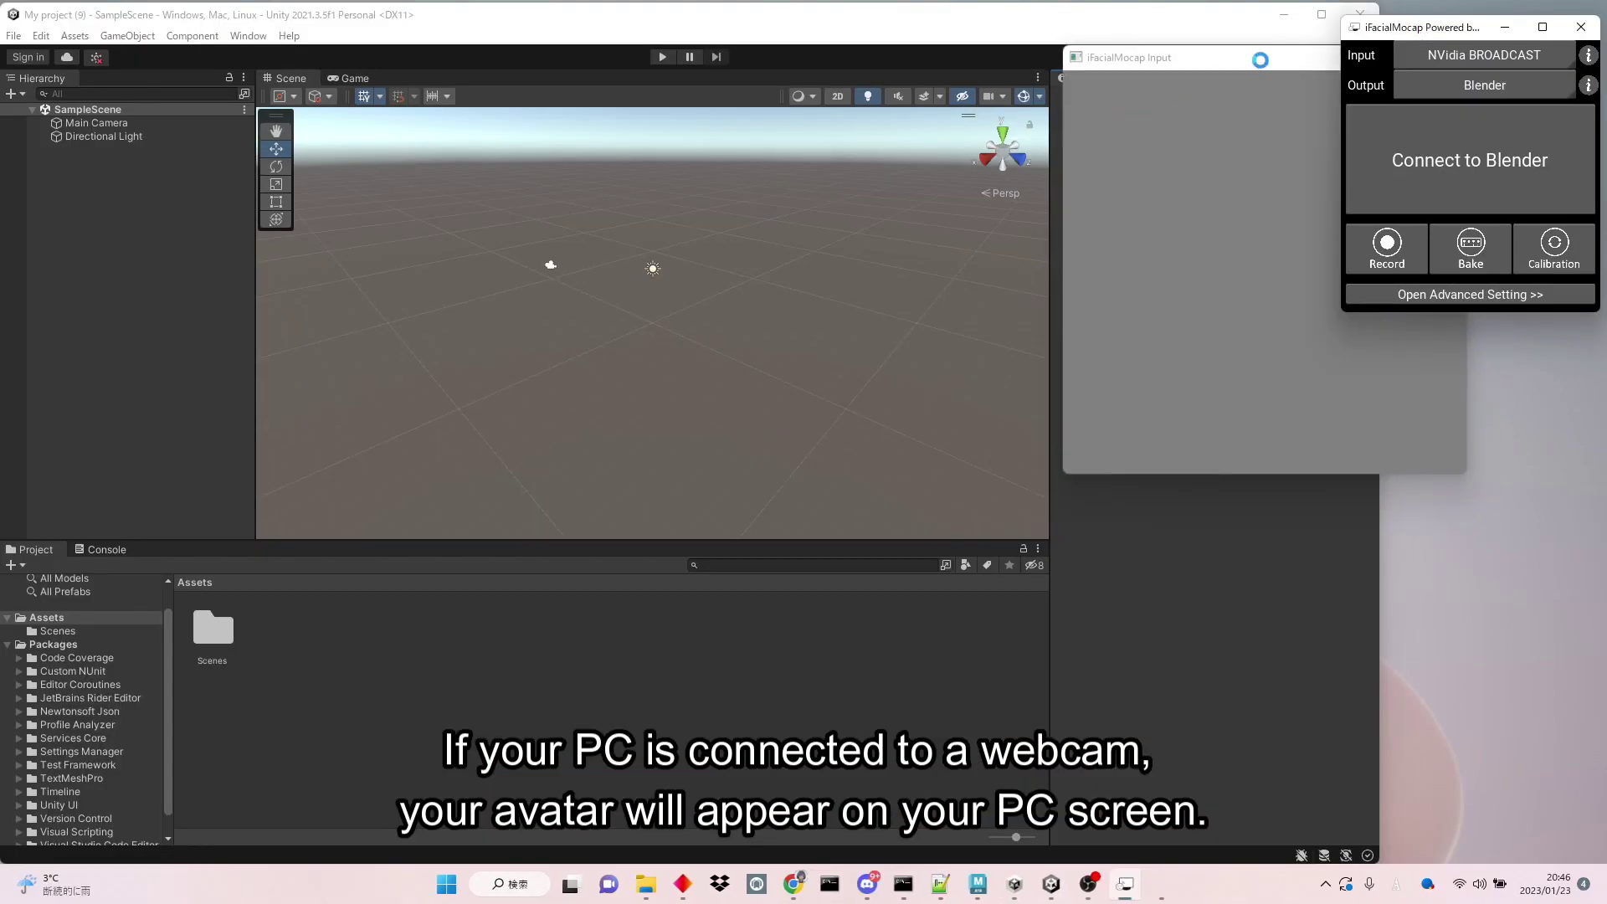
Arrange the iFacialMocap windows beside the Unity scene and set the output to Unity
left_click_drag(1260, 60, 1390, 429)
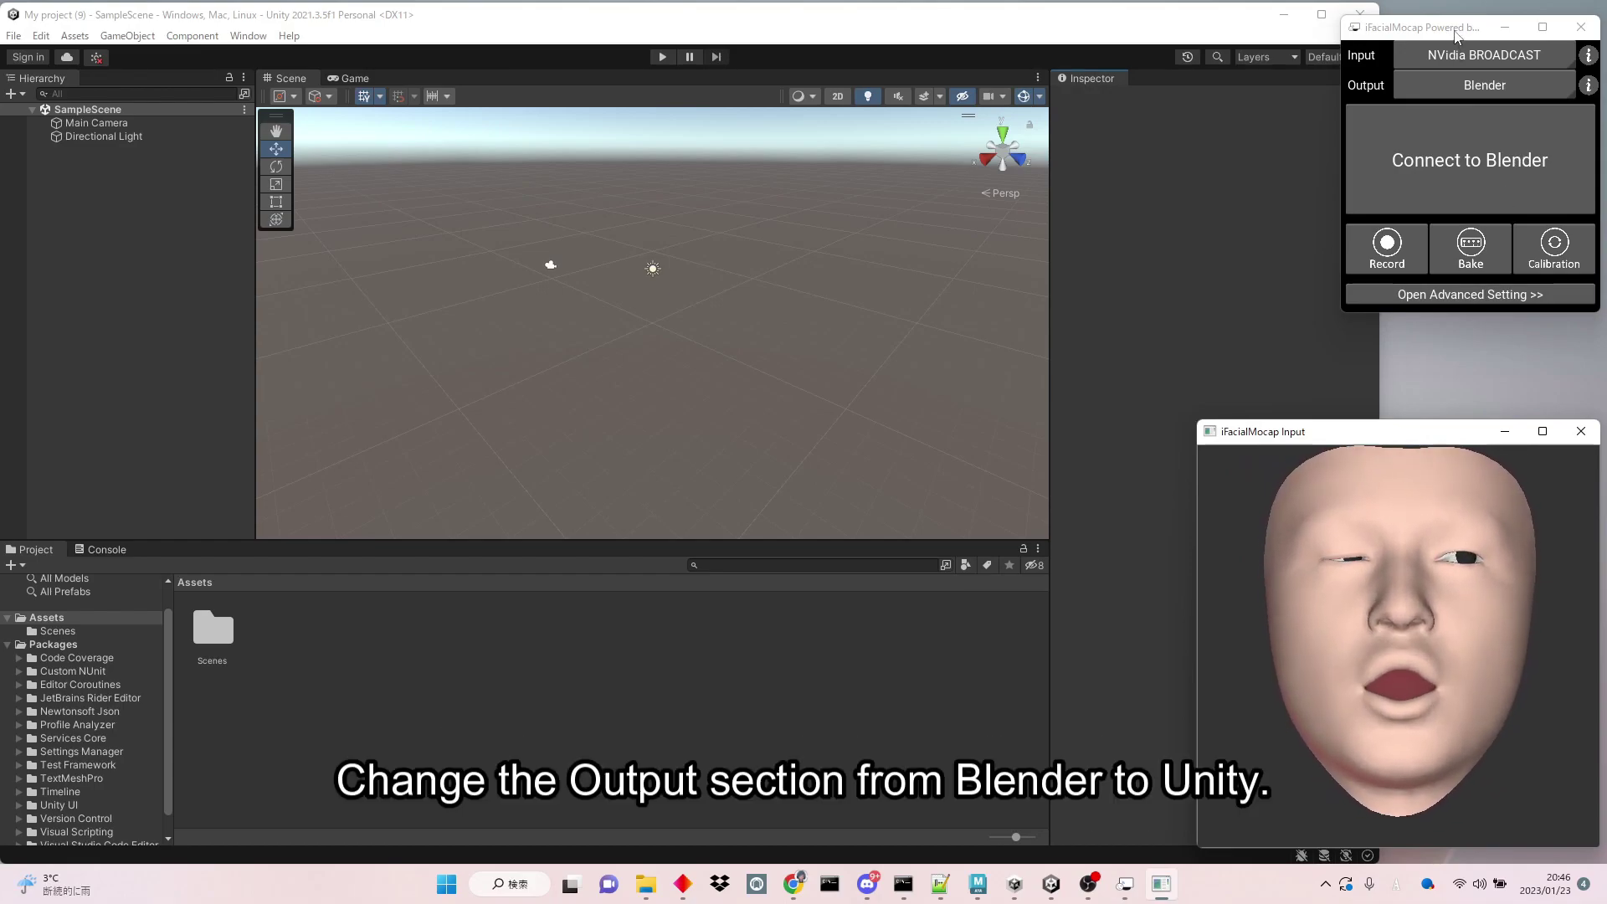
left_click_drag(1456, 33, 1222, 60)
left_click(1243, 118)
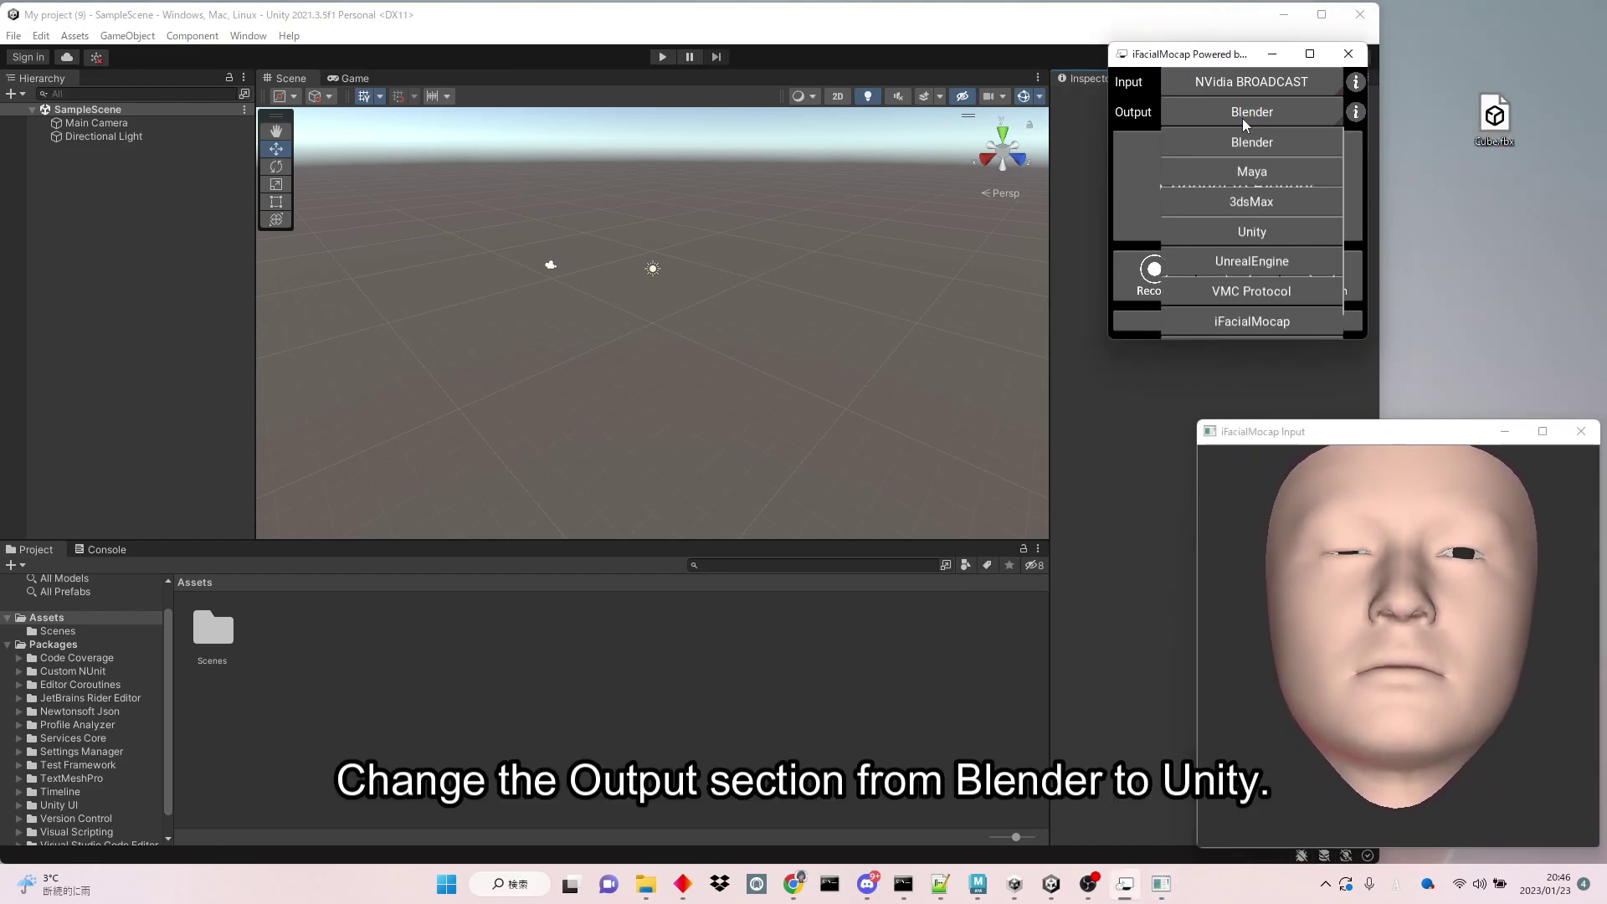
left_click(1247, 231)
left_click_drag(1229, 59, 1069, 84)
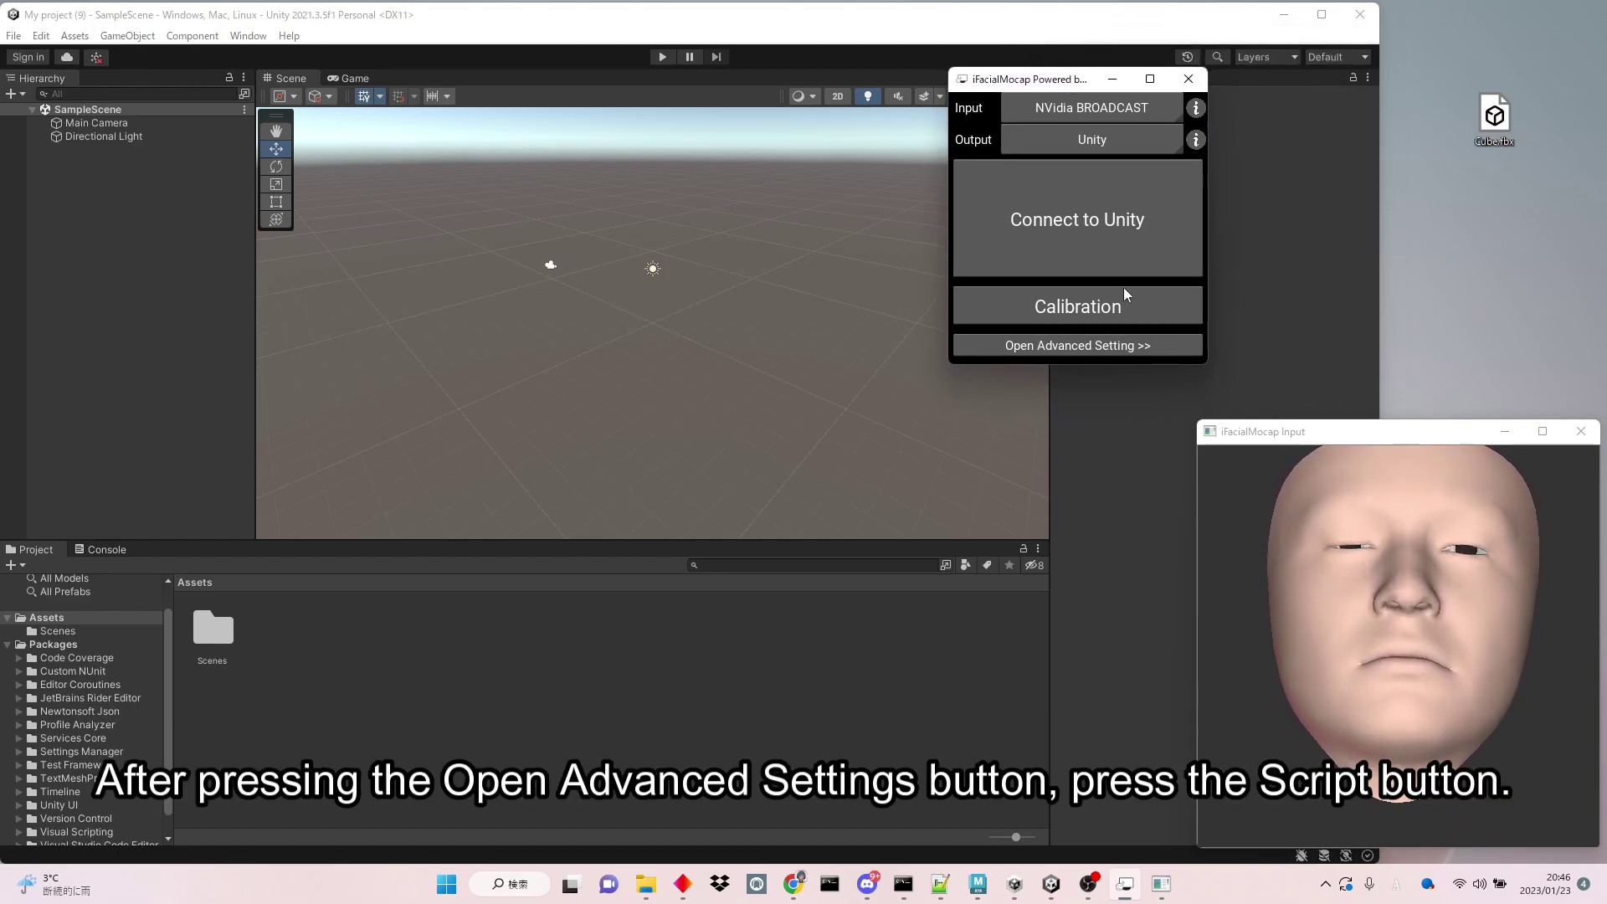
Open iFacialMocap's script folder and import iFacialMocapTestObj.fbx and UnityRecieve_iFacialMocap.cs into the Unity project's Assets
left_click(1130, 346)
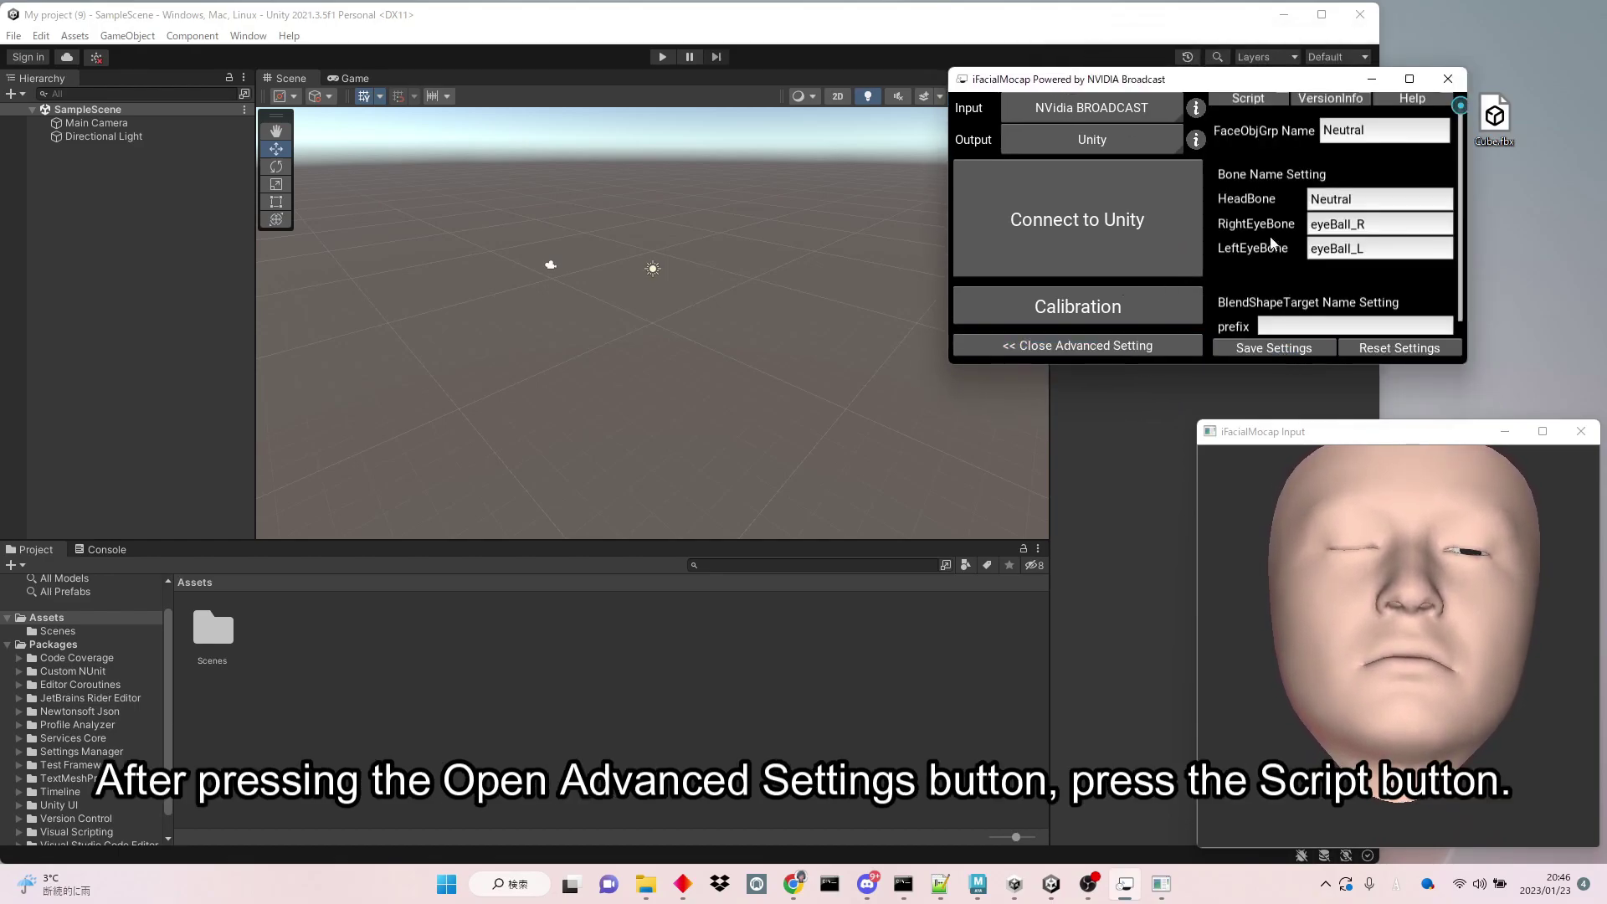
left_click(1246, 102)
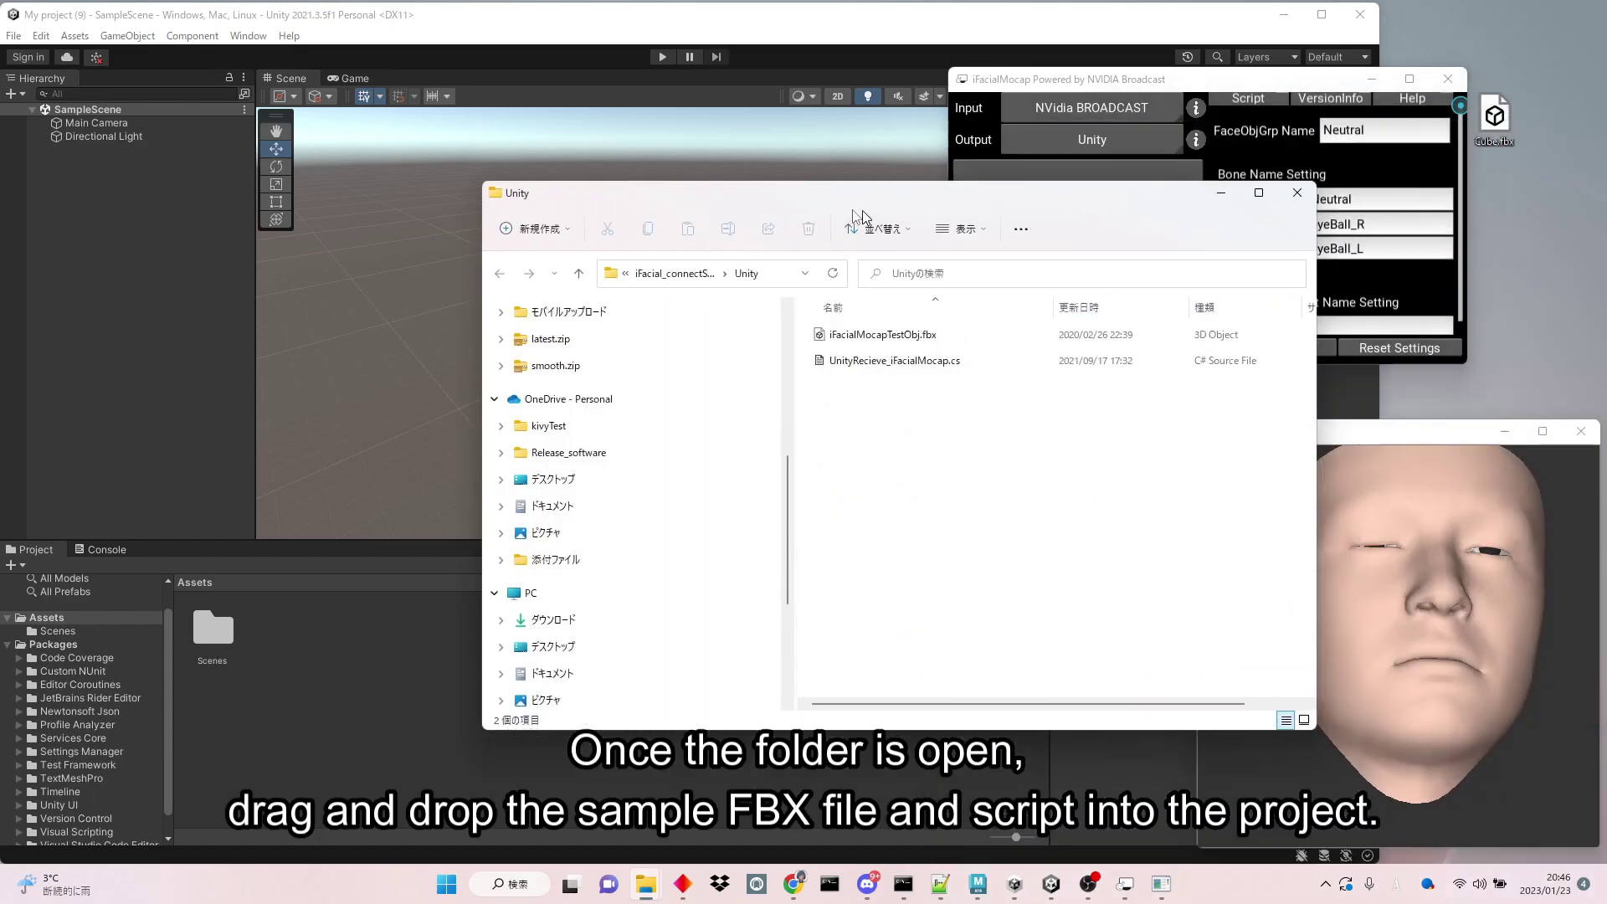
left_click_drag(865, 190, 554, 330)
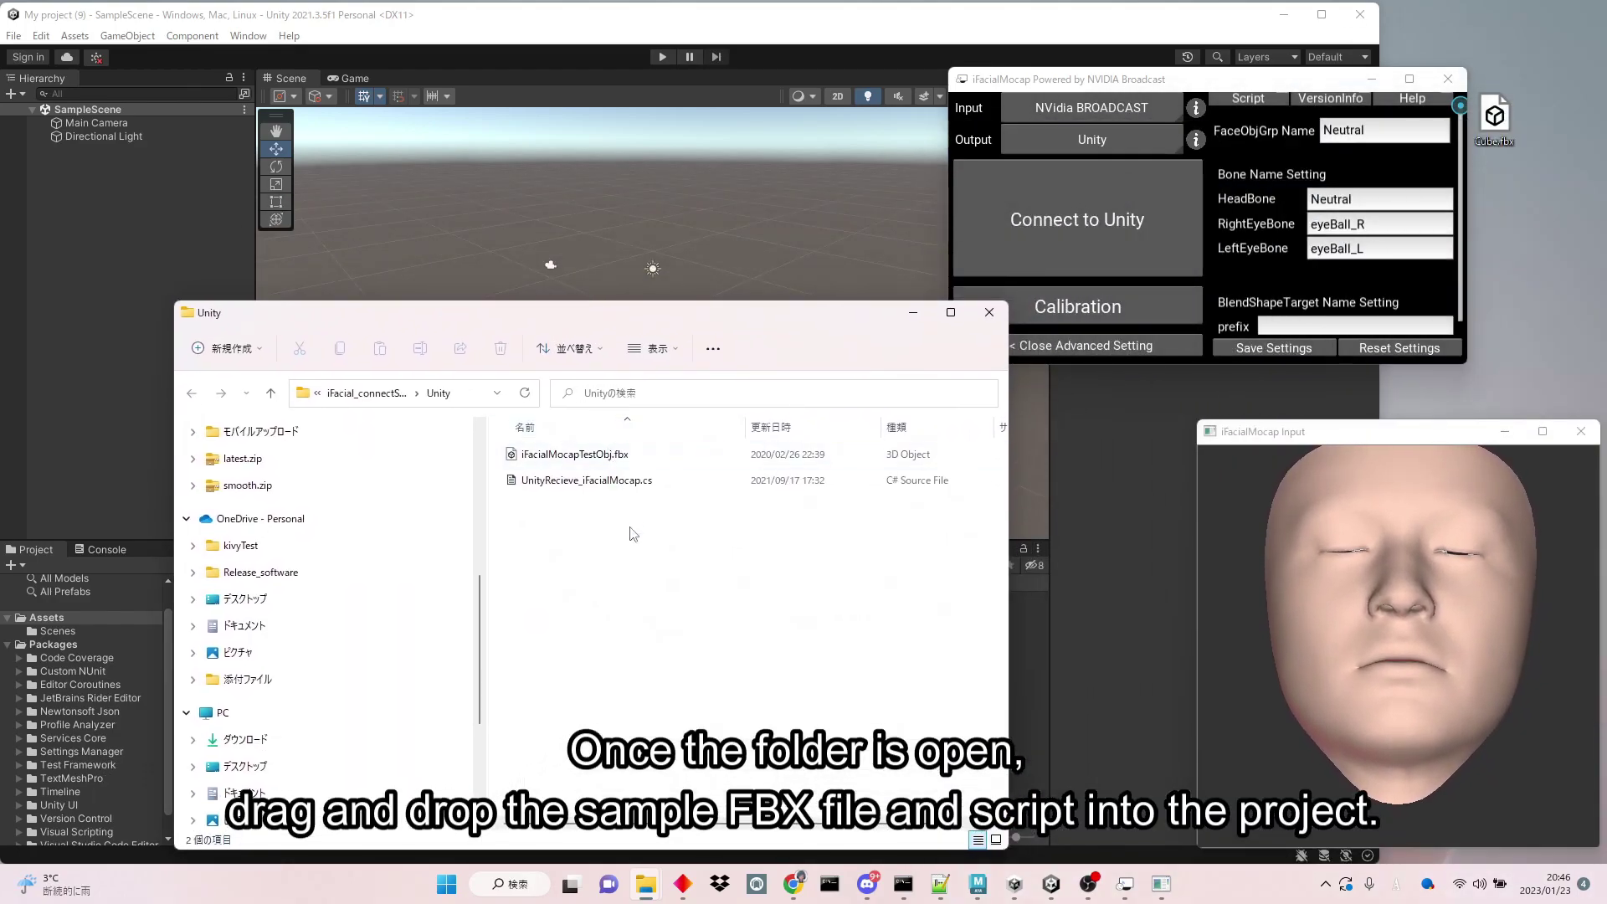
left_click_drag(634, 535, 631, 452)
left_click_drag(636, 312, 1157, 298)
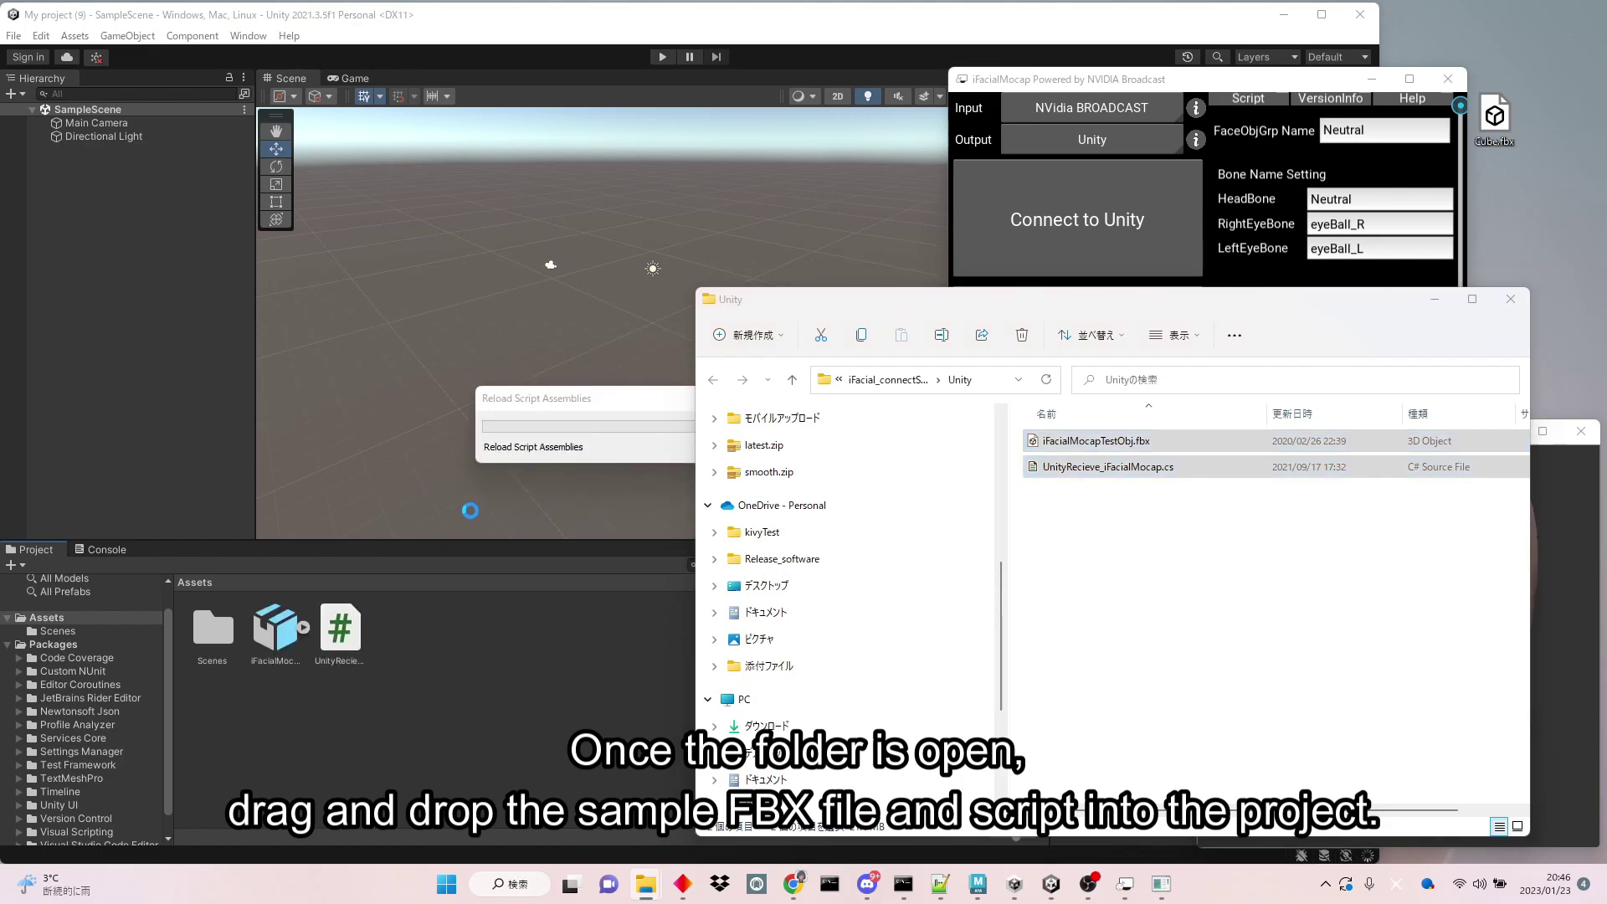
Place the iFacialMocapTestObj model in the Unity scene and view its face from the front
left_click(399, 557)
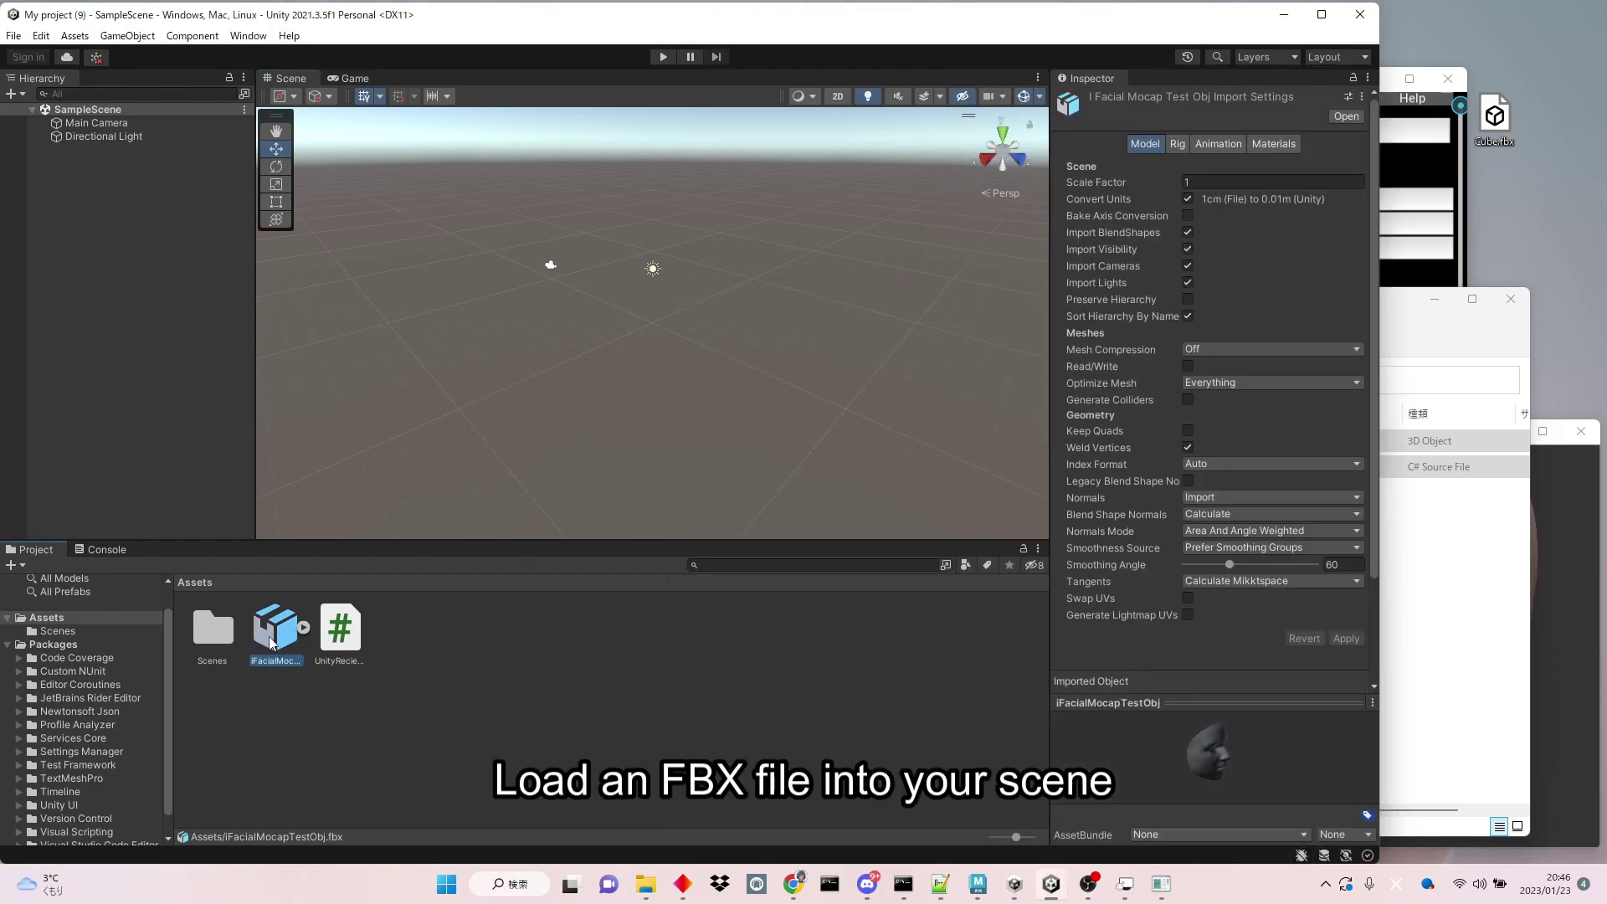
left_click_drag(269, 636, 656, 442)
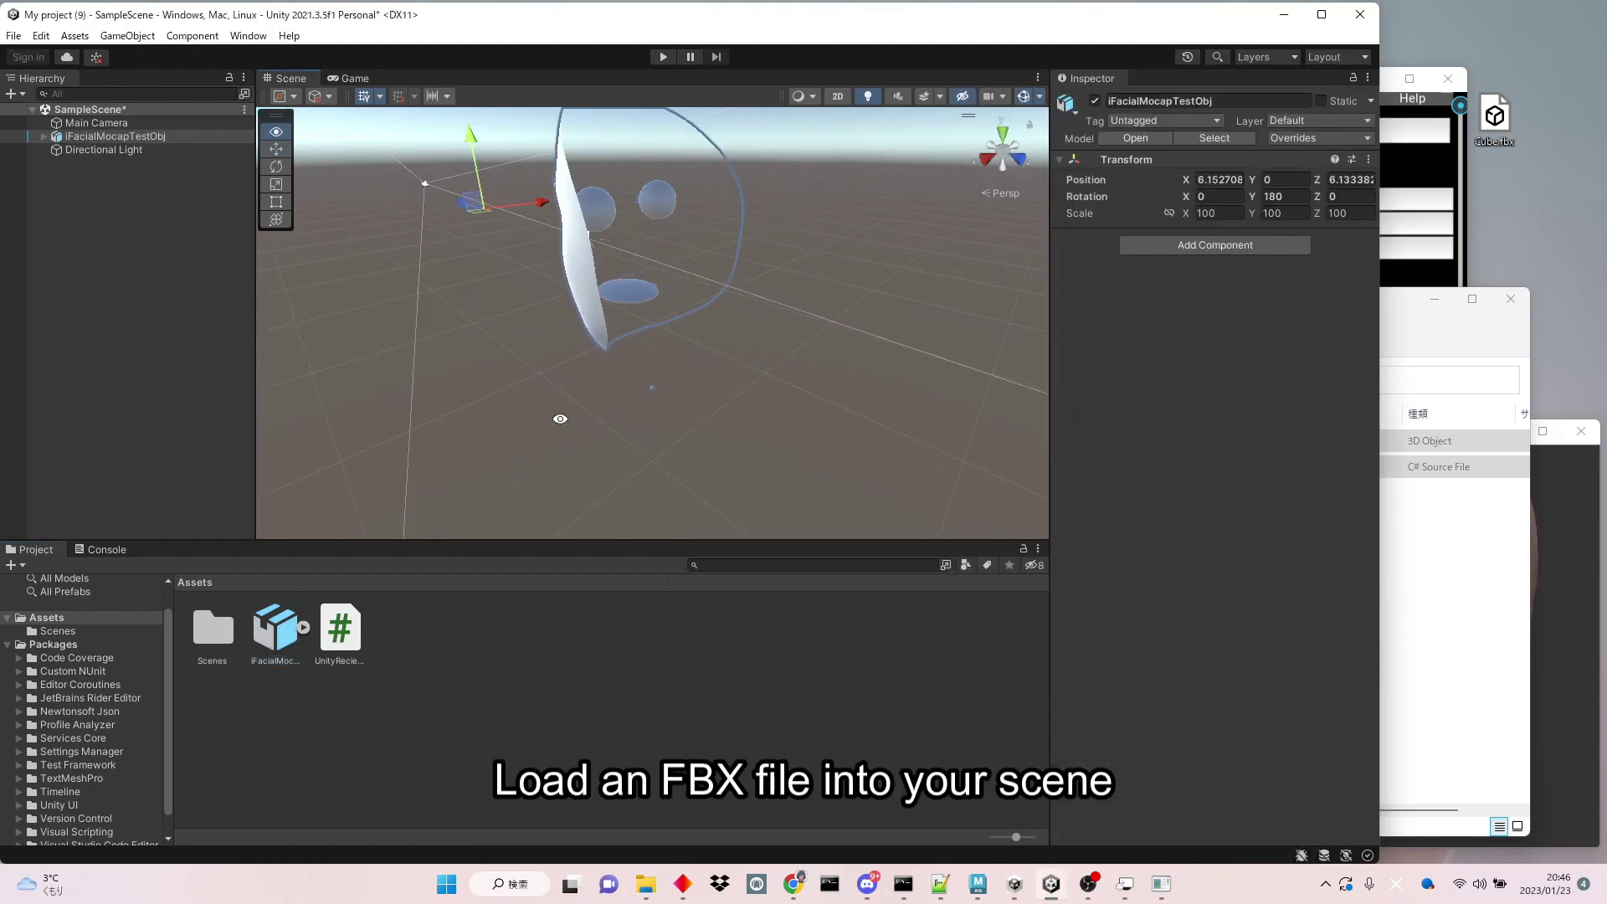
left_click_drag(560, 419, 832, 370, "alt")
left_click(512, 661)
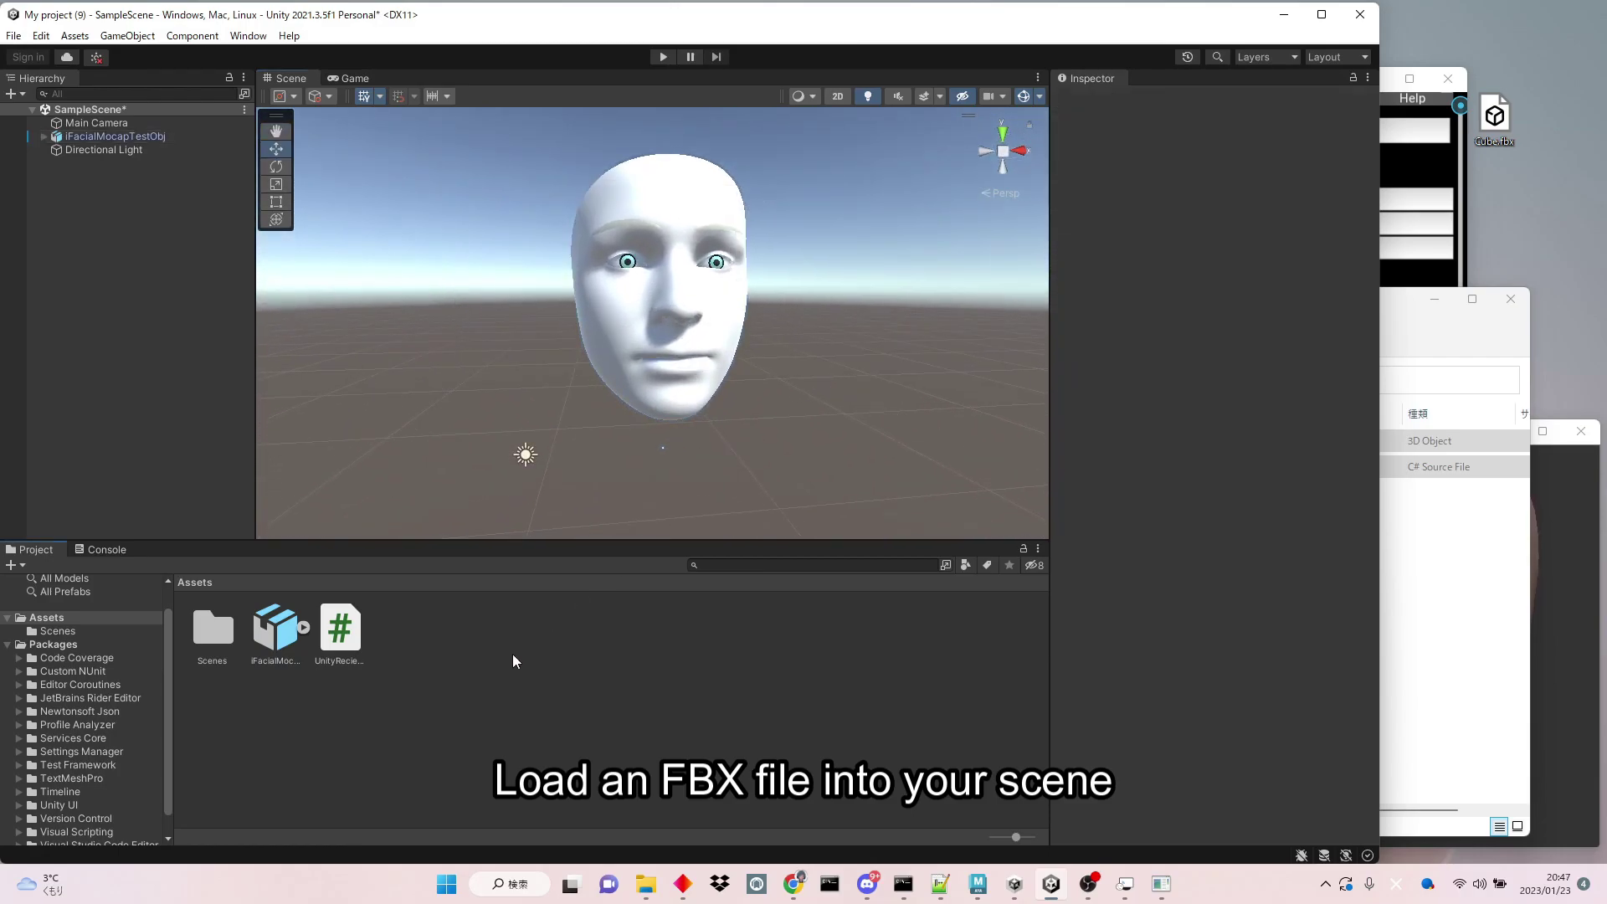
Attach the UnityRecieve_iFacialMocap script to the Directional Light and start the game
left_click(102, 151)
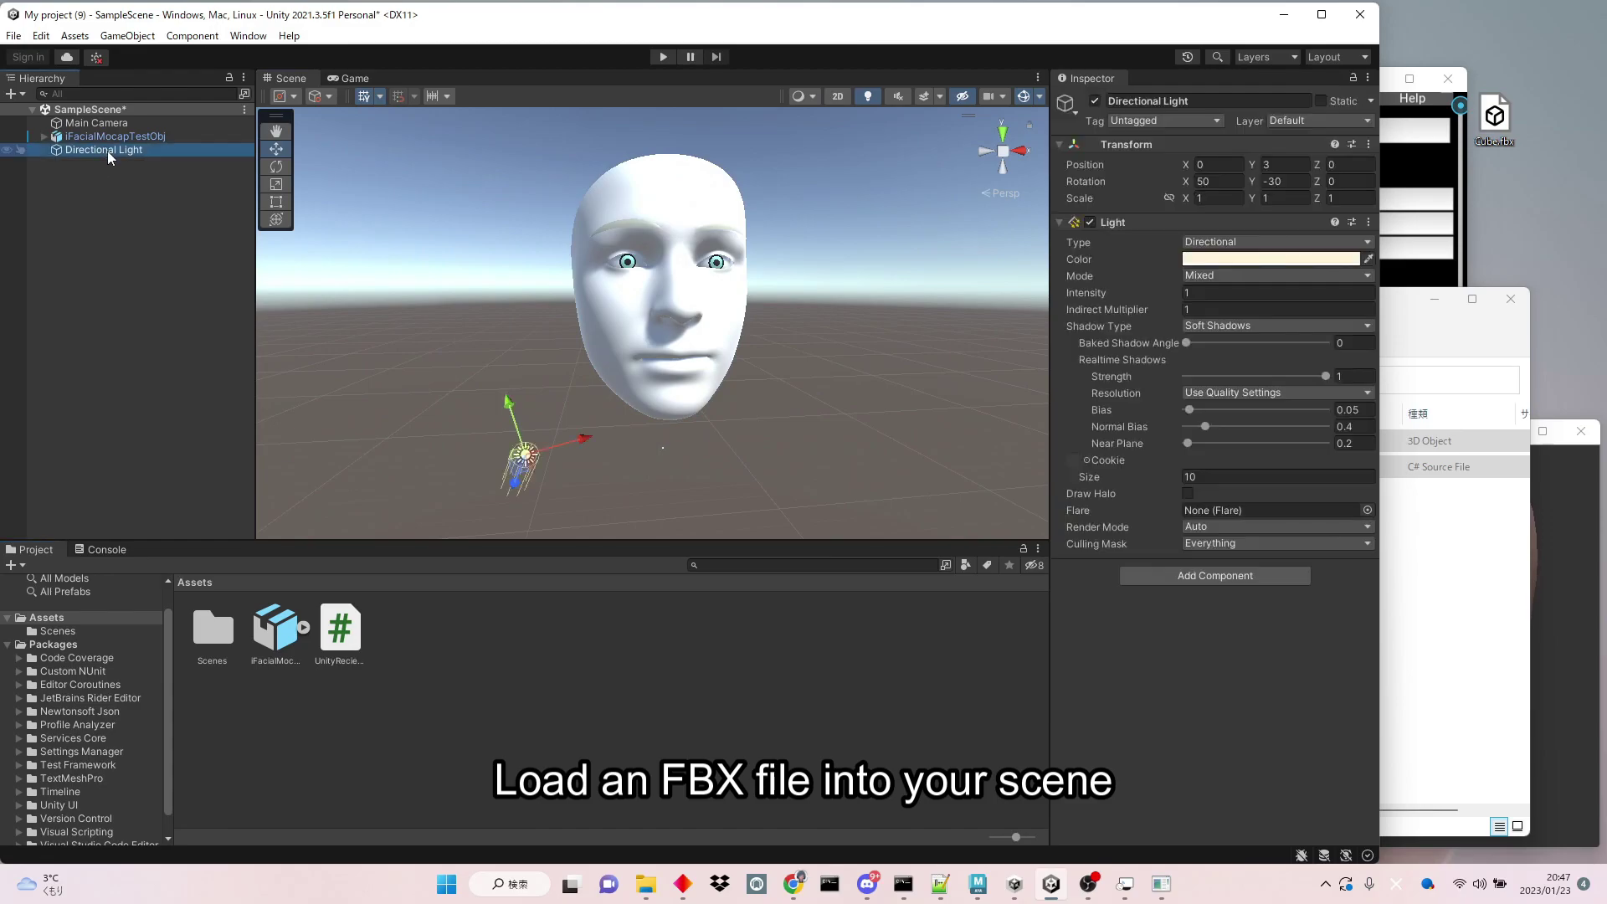
left_click_drag(350, 640, 1112, 631)
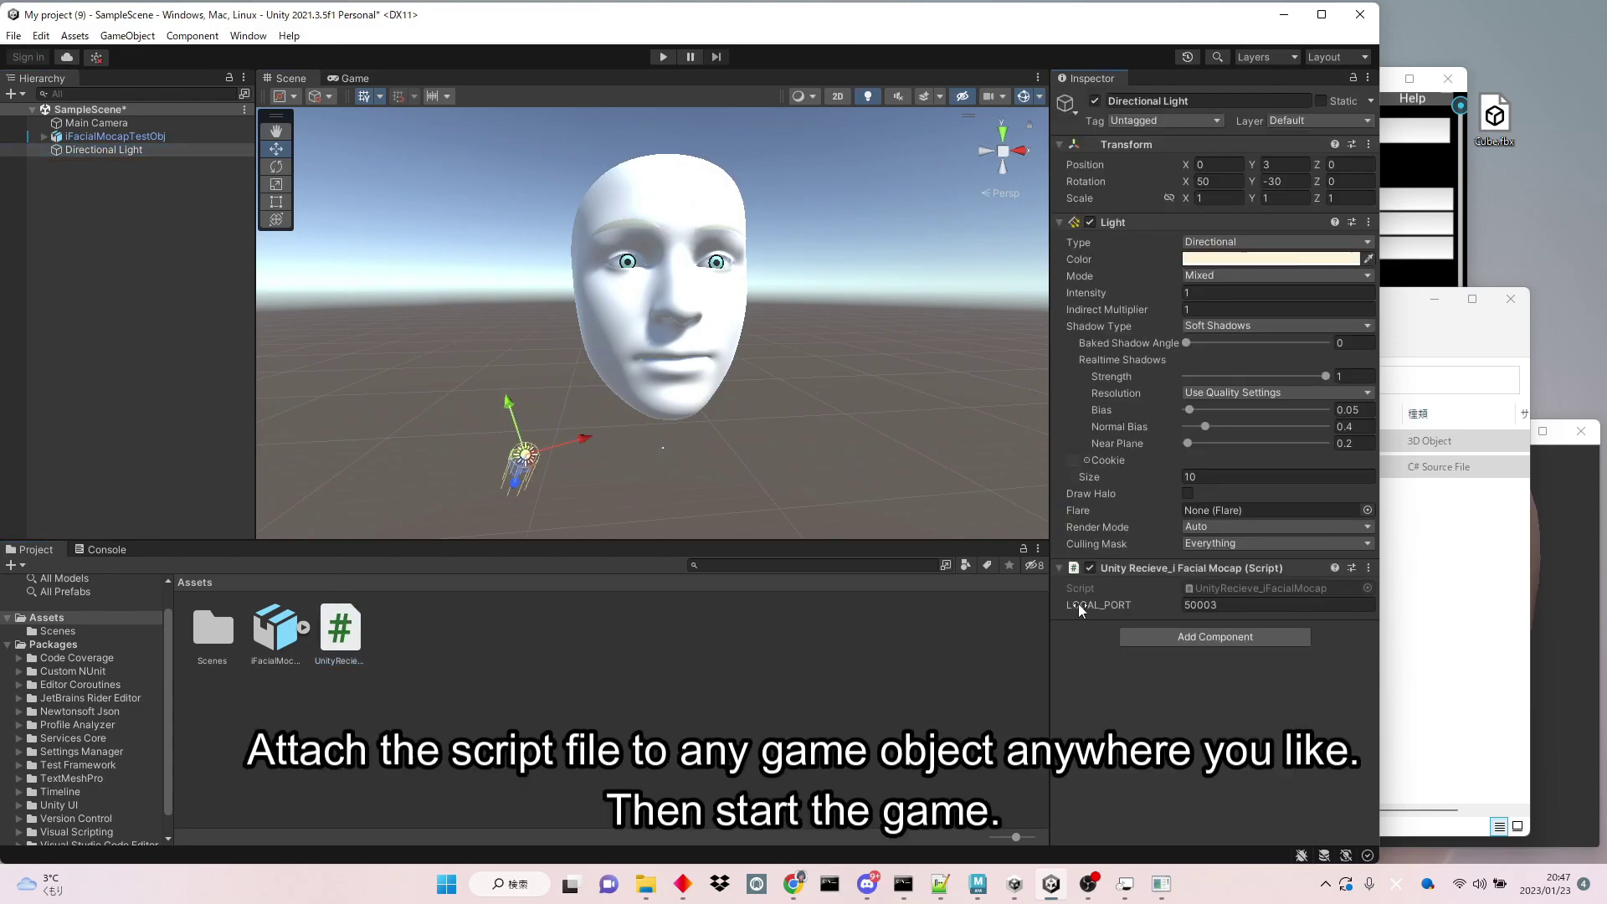
left_click(661, 57)
Collapse iFacialMocap's advanced settings and connect it to Unity to drive the sample avatar
left_click(1428, 197)
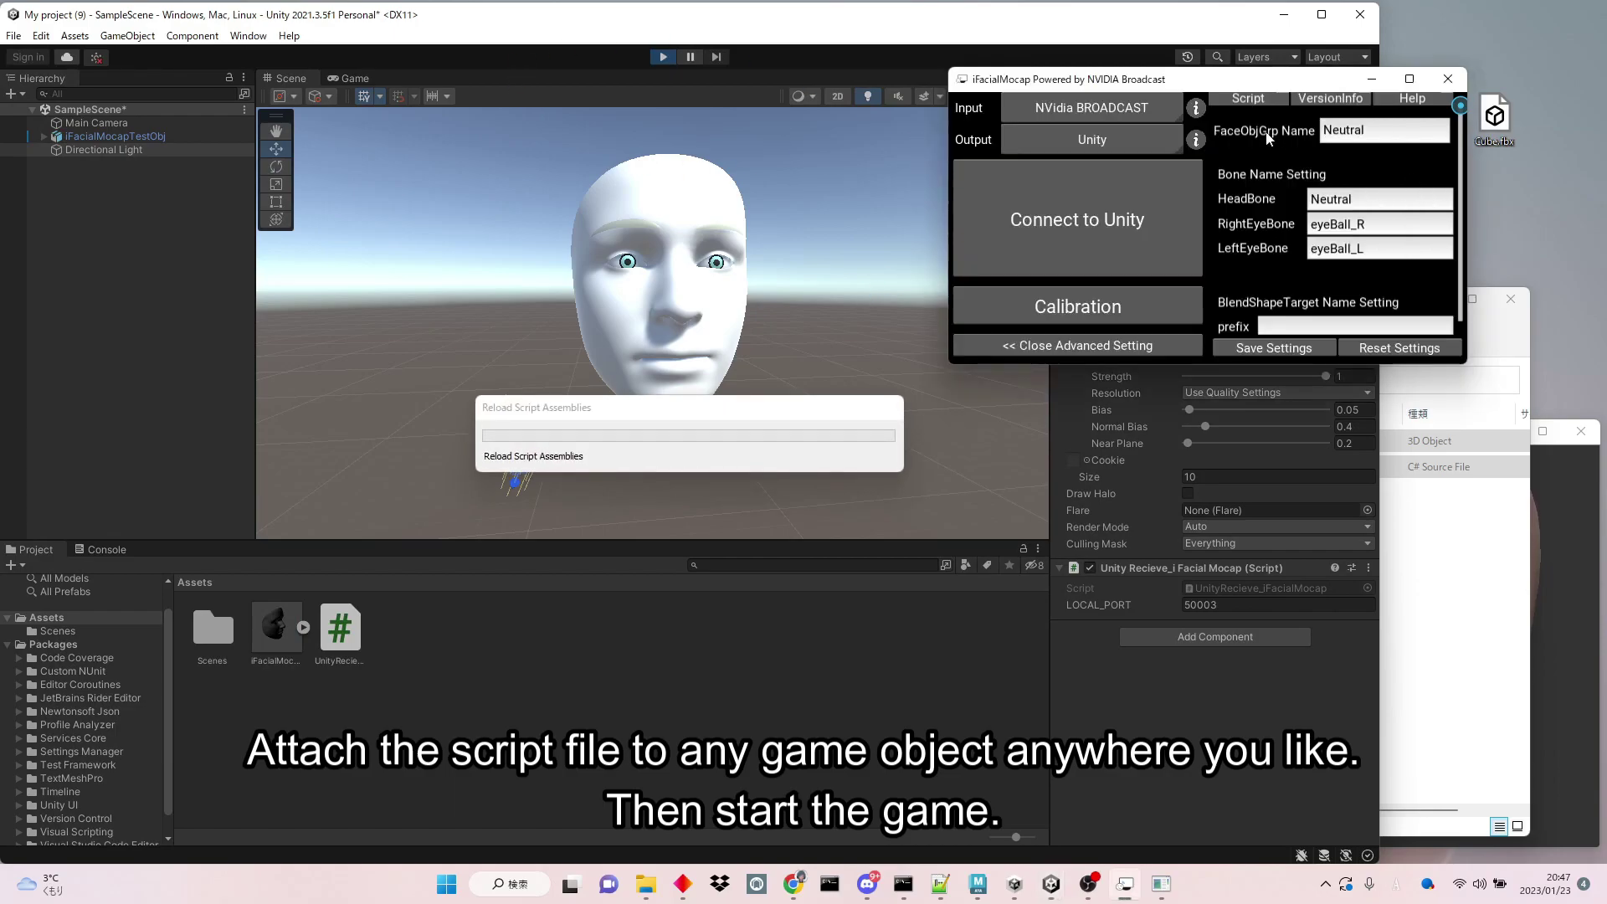
left_click(1061, 339)
left_click_drag(1053, 92, 1419, 61)
left_click(1415, 164)
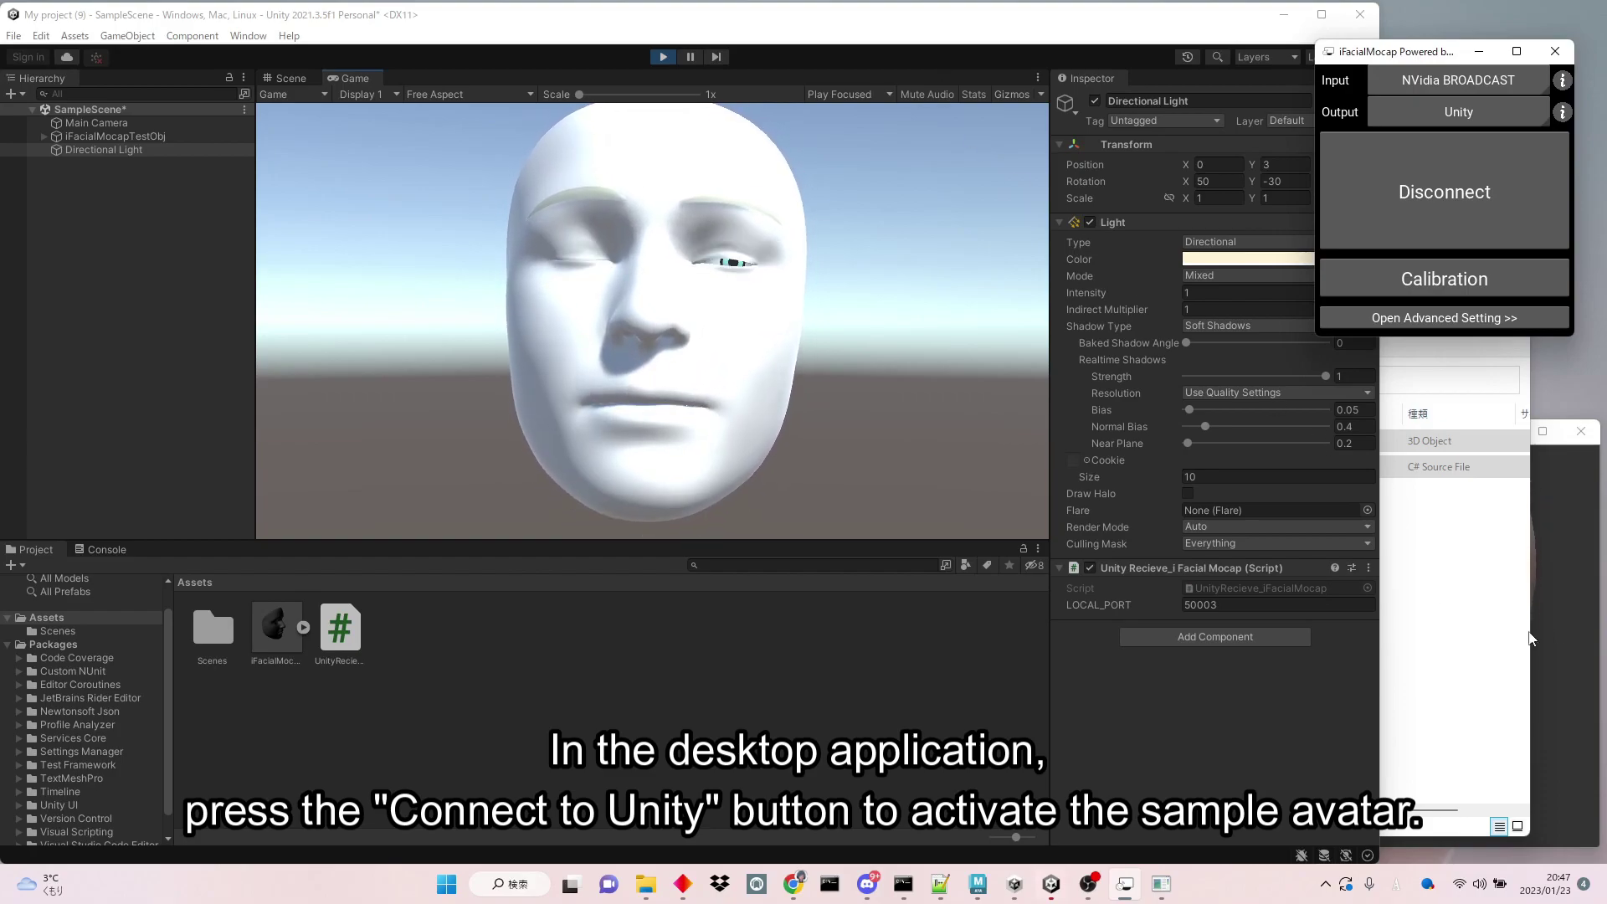
mouse_move(1112, 25)
left_mouse_down()
mouse_move(1105, 288)
mouse_move(1155, 574)
mouse_move(1138, 105)
mouse_move(1120, 24)
left_mouse_up()
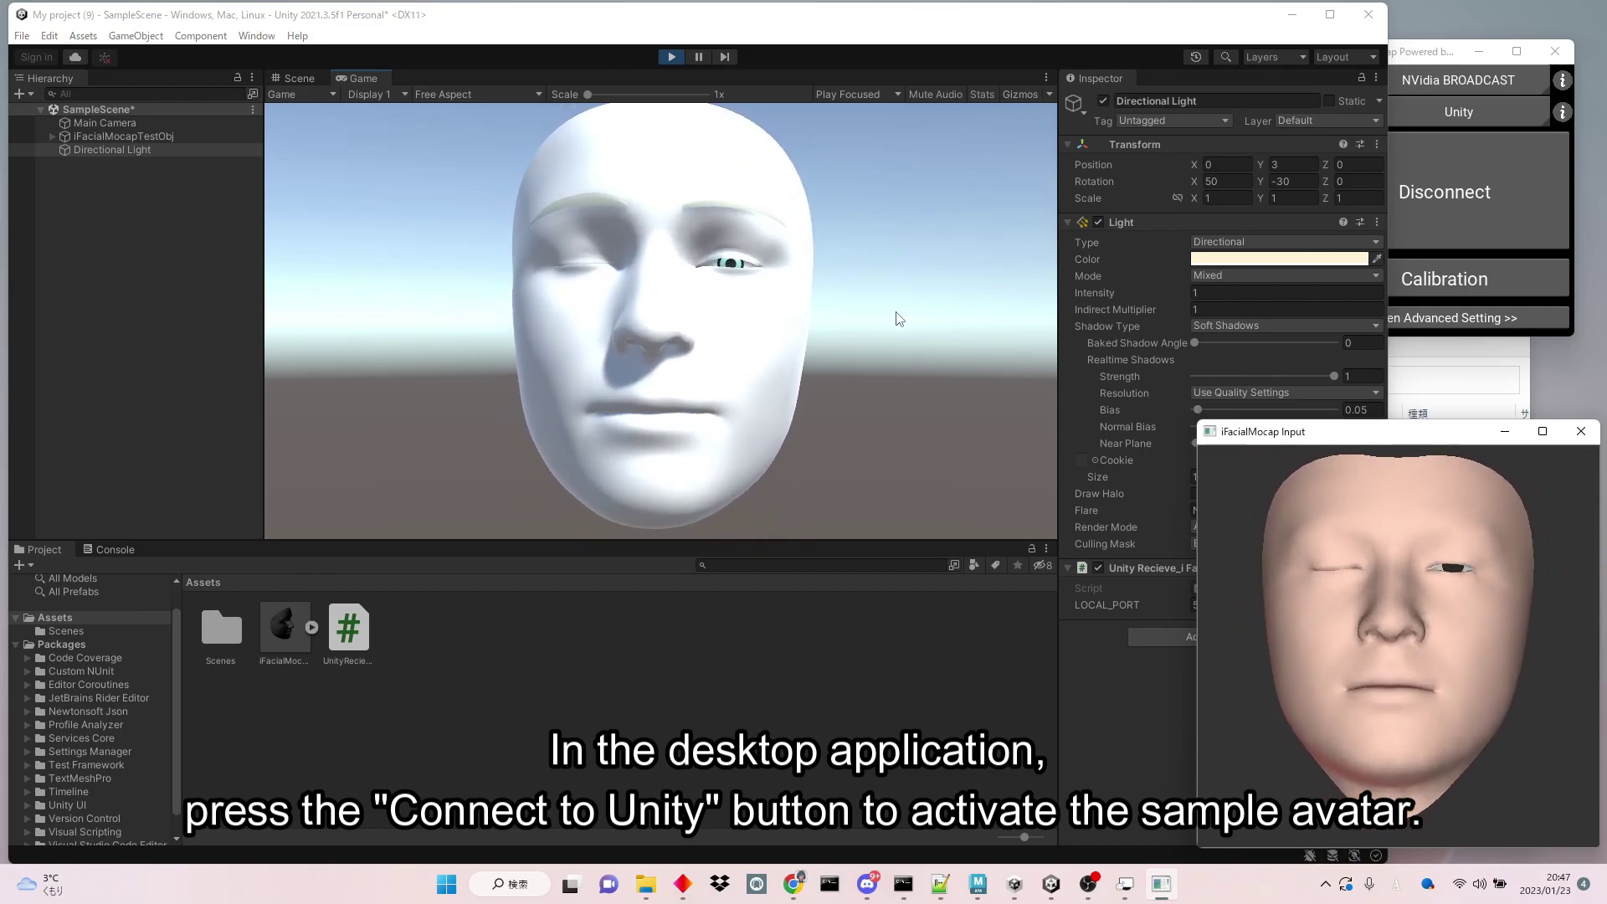
Set the NVidia Input Display to Camera in iFacialMocap's advanced settings and reconnect to Unity
left_click_drag(1423, 51, 967, 153)
left_click(1350, 169)
left_click(1175, 378)
scroll(1192, 219, "down", 6)
scroll(1247, 251, "down", 1)
left_click(1342, 261)
left_click(1317, 316)
left_click_drag(1206, 159, 1217, 191)
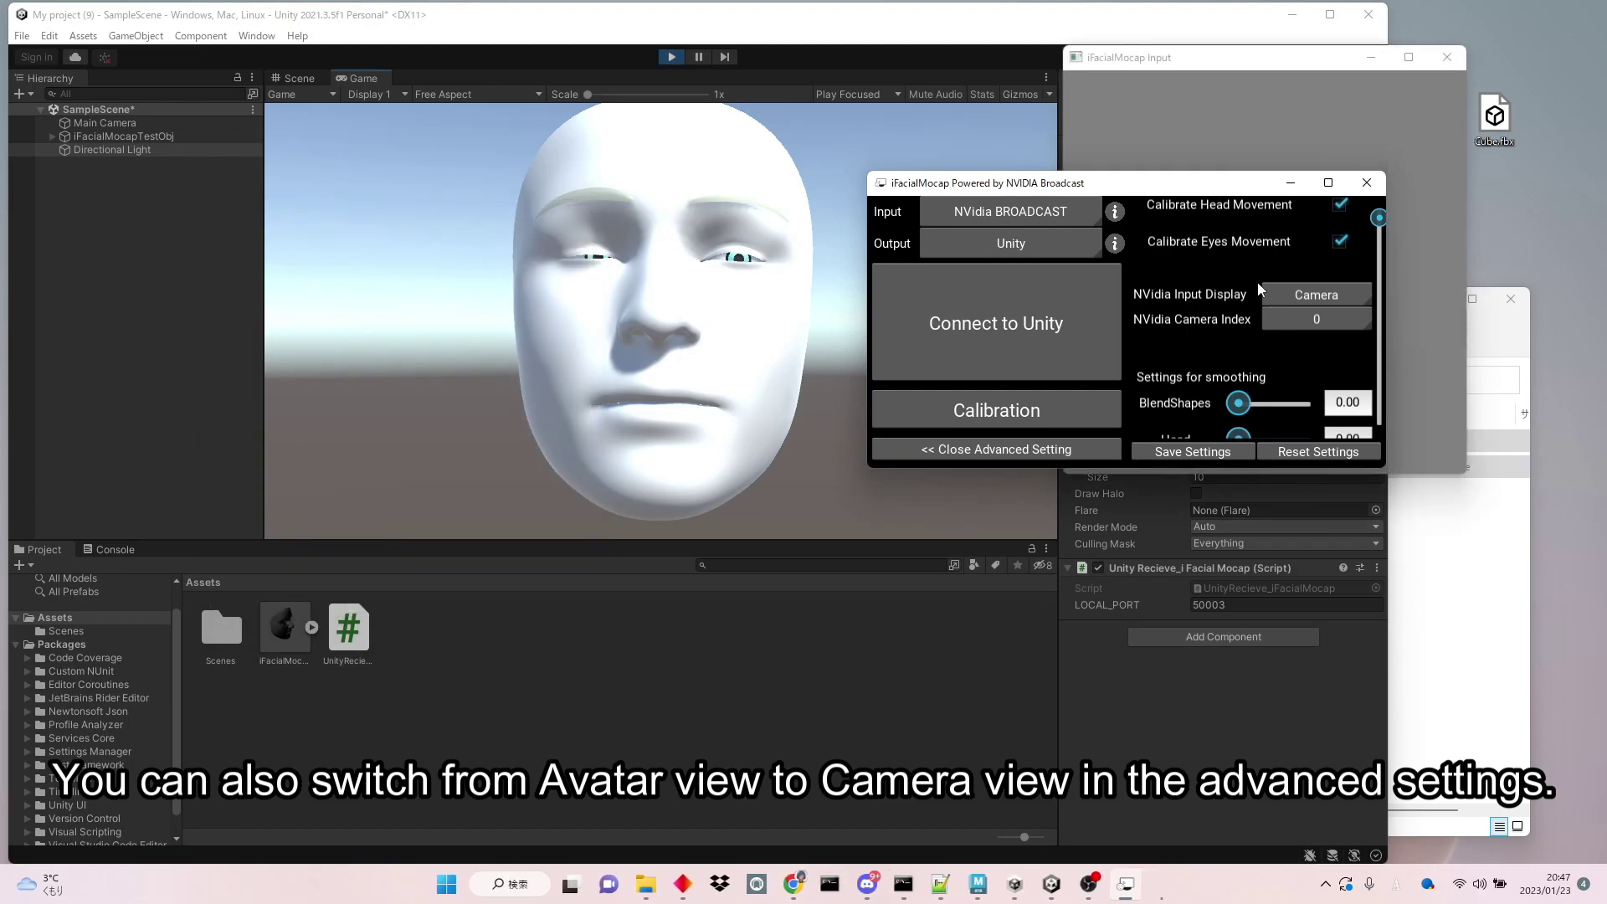
left_click_drag(1208, 189, 1389, 517)
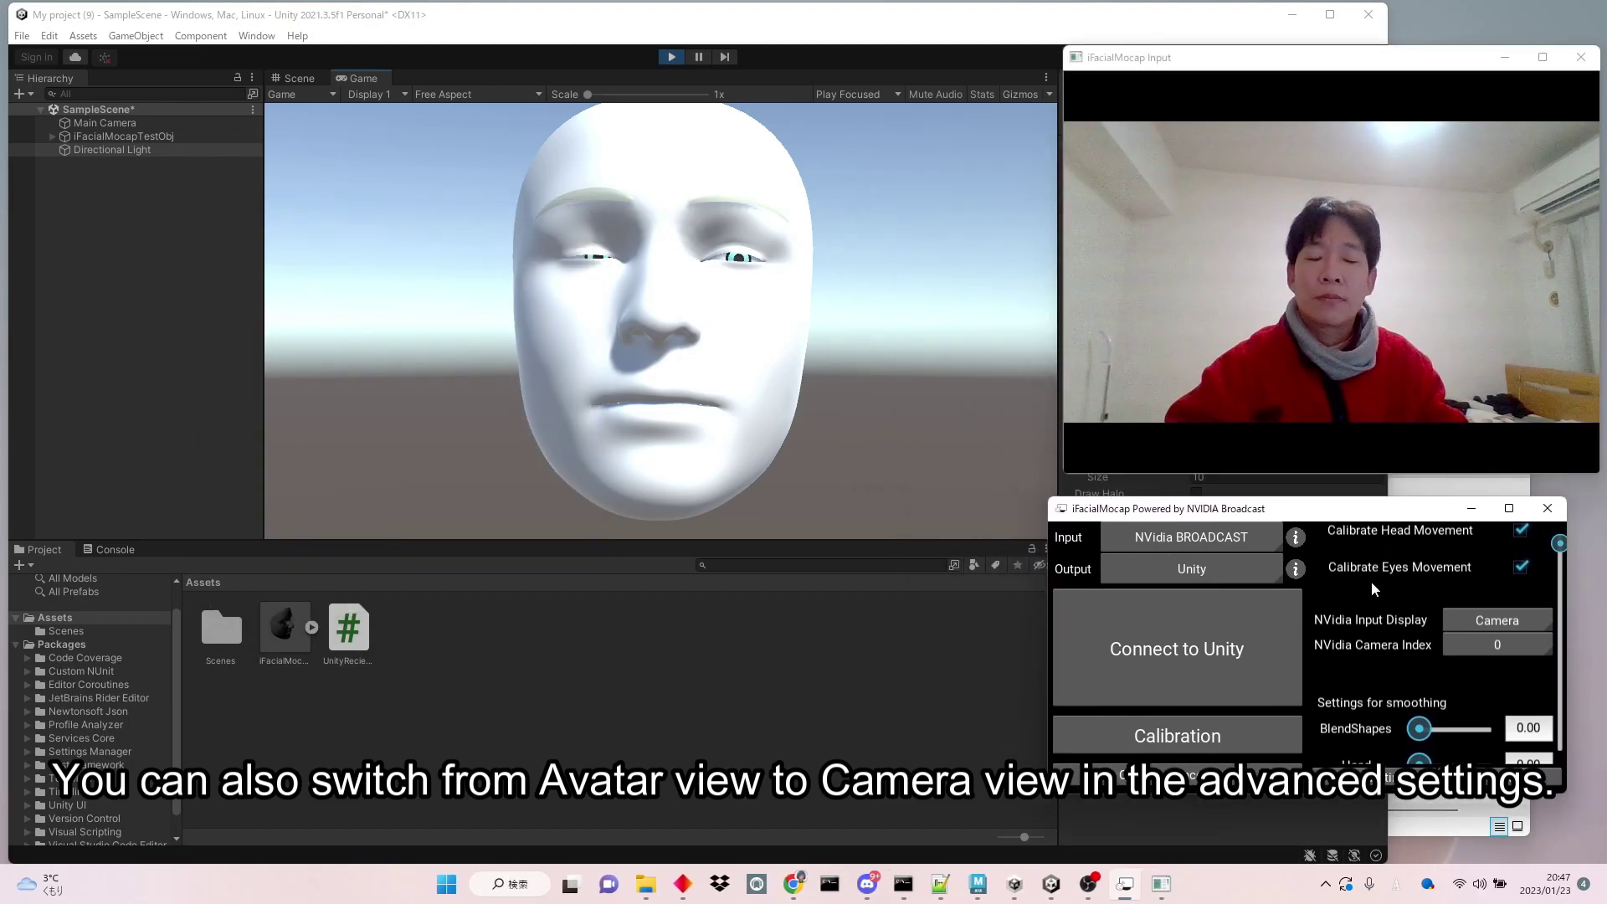
left_click(1262, 657)
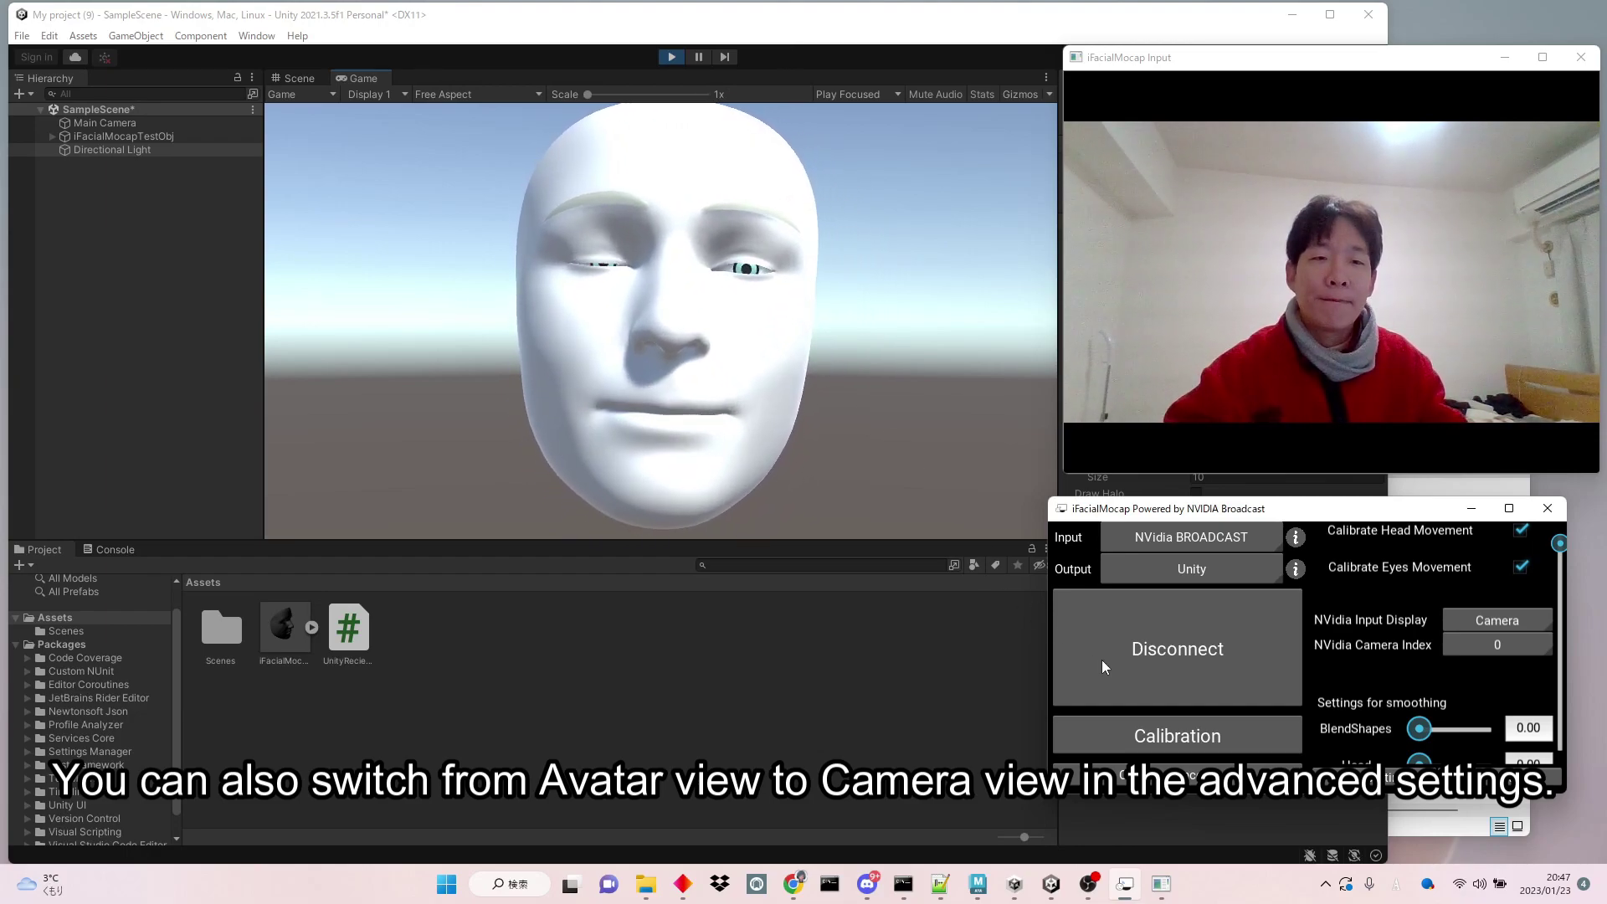
Set the NVidia Input Display back to Avatar and disconnect iFacialMocap from Unity
left_click(1485, 619)
left_click(1485, 650)
left_click(1202, 650)
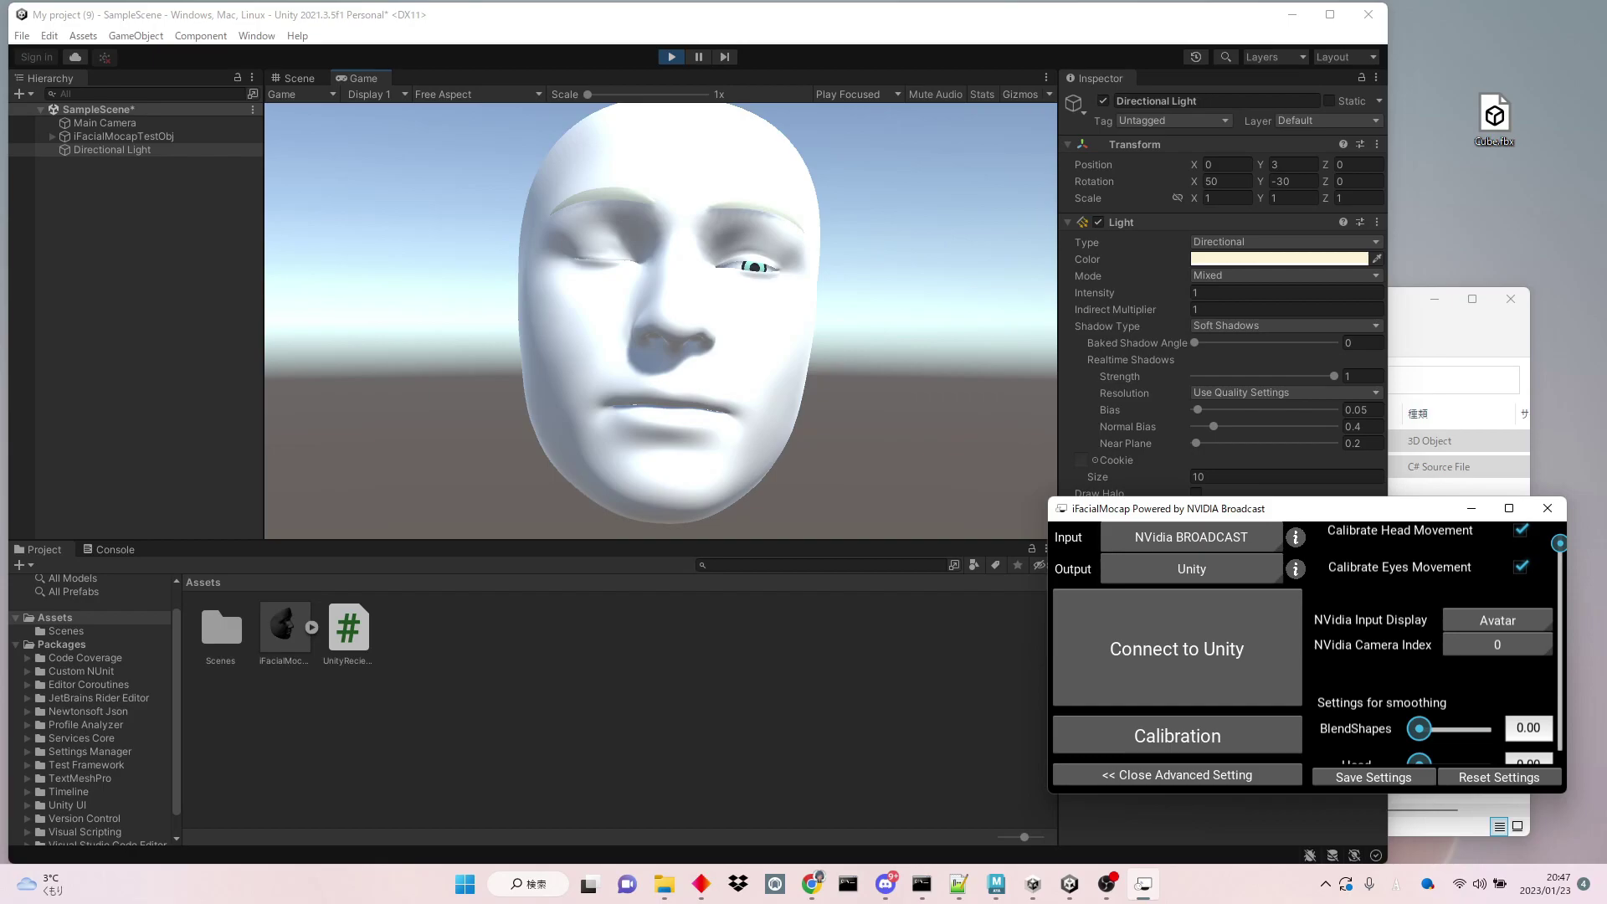
Stop the running game and expand the BlendShapes list of the sample avatar's Neutral skin mesh
left_click(672, 57)
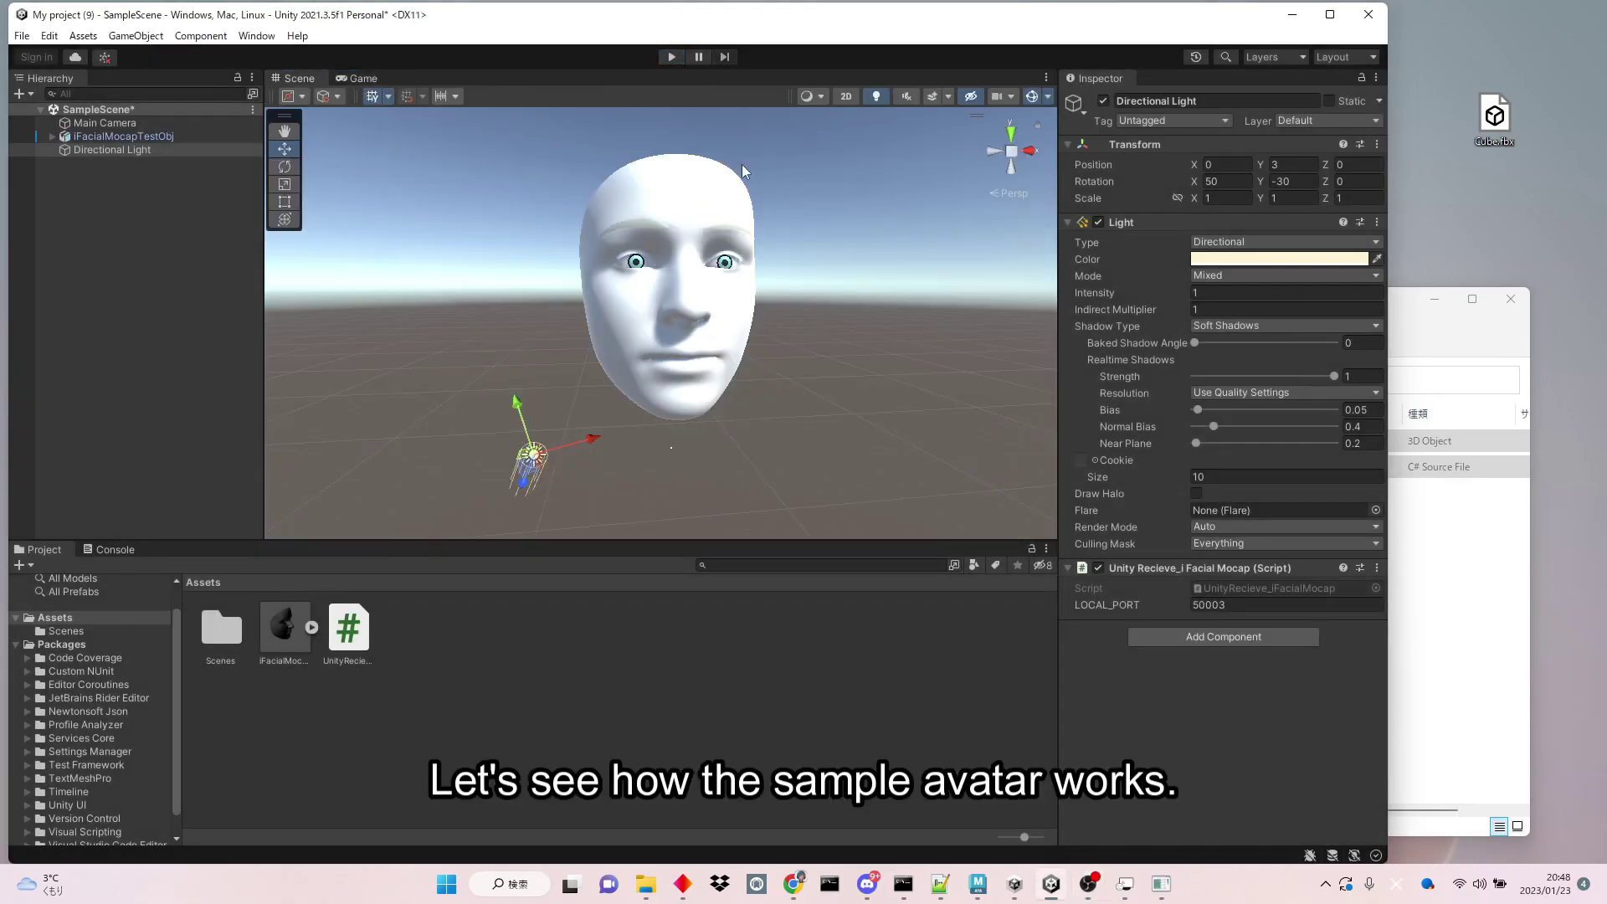
left_click(732, 219)
right_click_drag(832, 218, 632, 230)
left_click(774, 195)
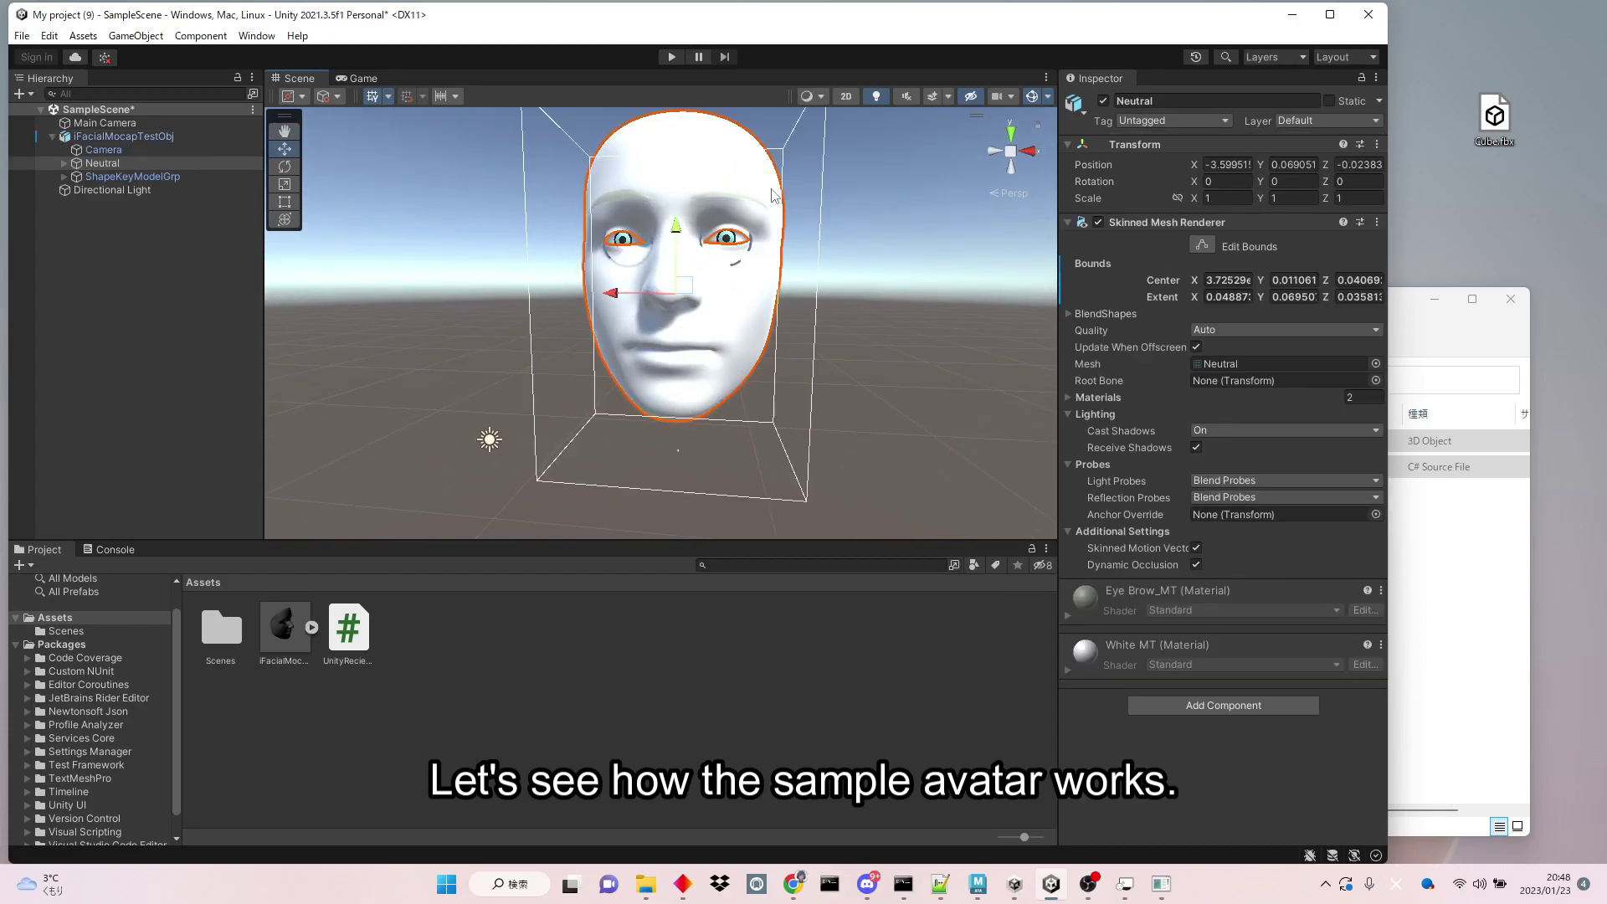
left_click(1071, 315)
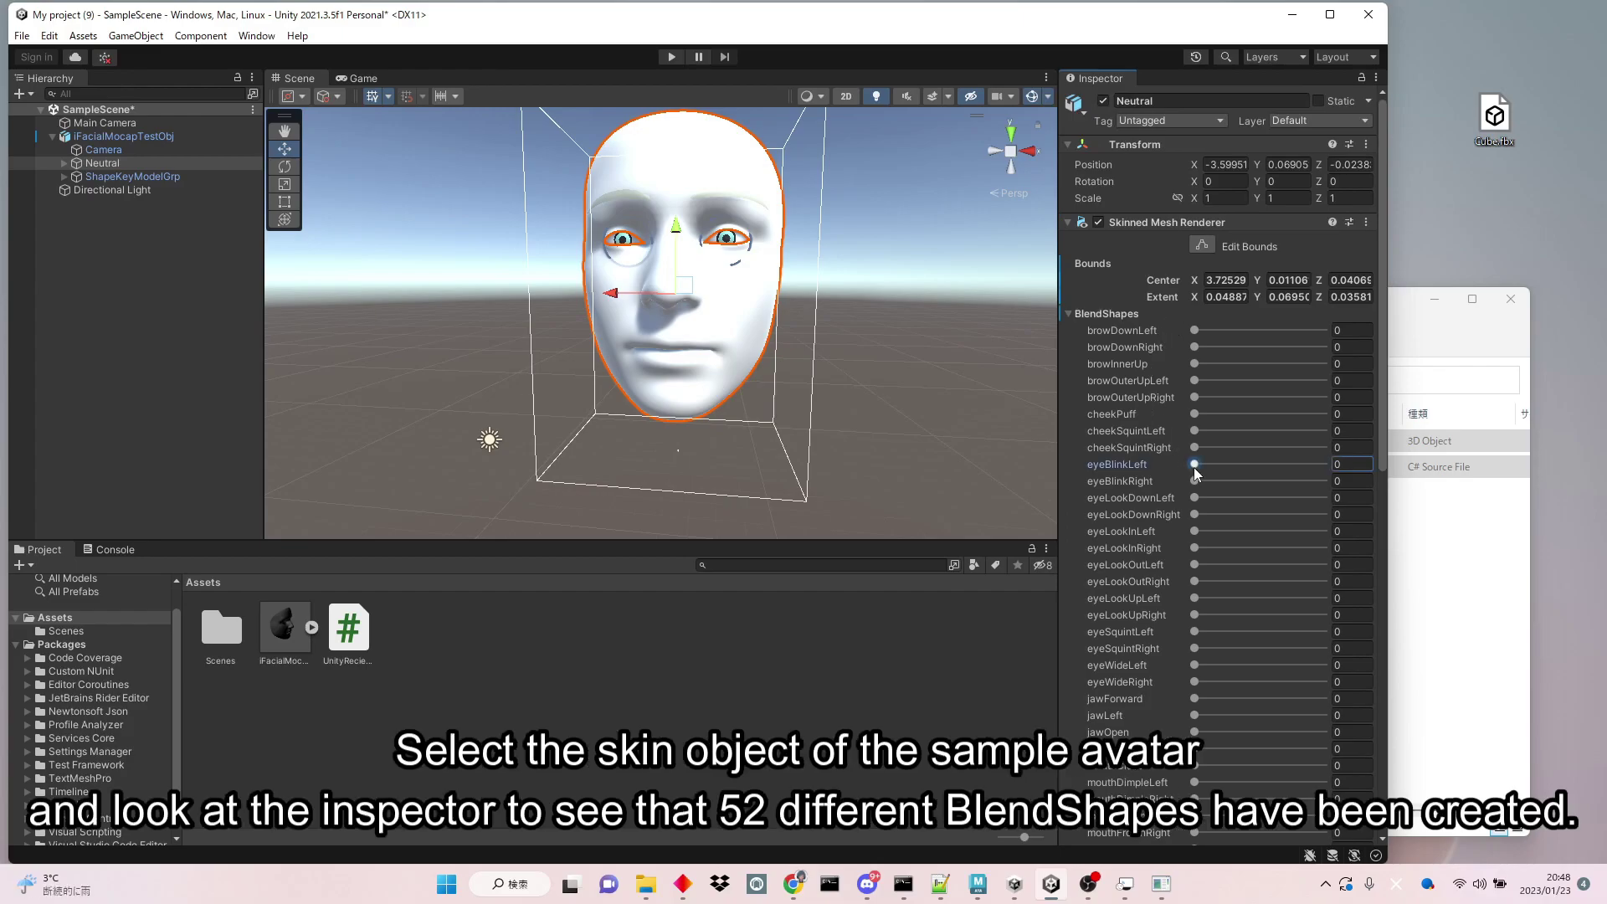
Try the eyeBlinkLeft and browDownLeft BlendShapes on the Neutral mesh, returning both to 0, and inspect the face
left_click_drag(1195, 466, 1048, 419)
left_click_drag(1199, 329, 1068, 326)
scroll(811, 261, "up", 5)
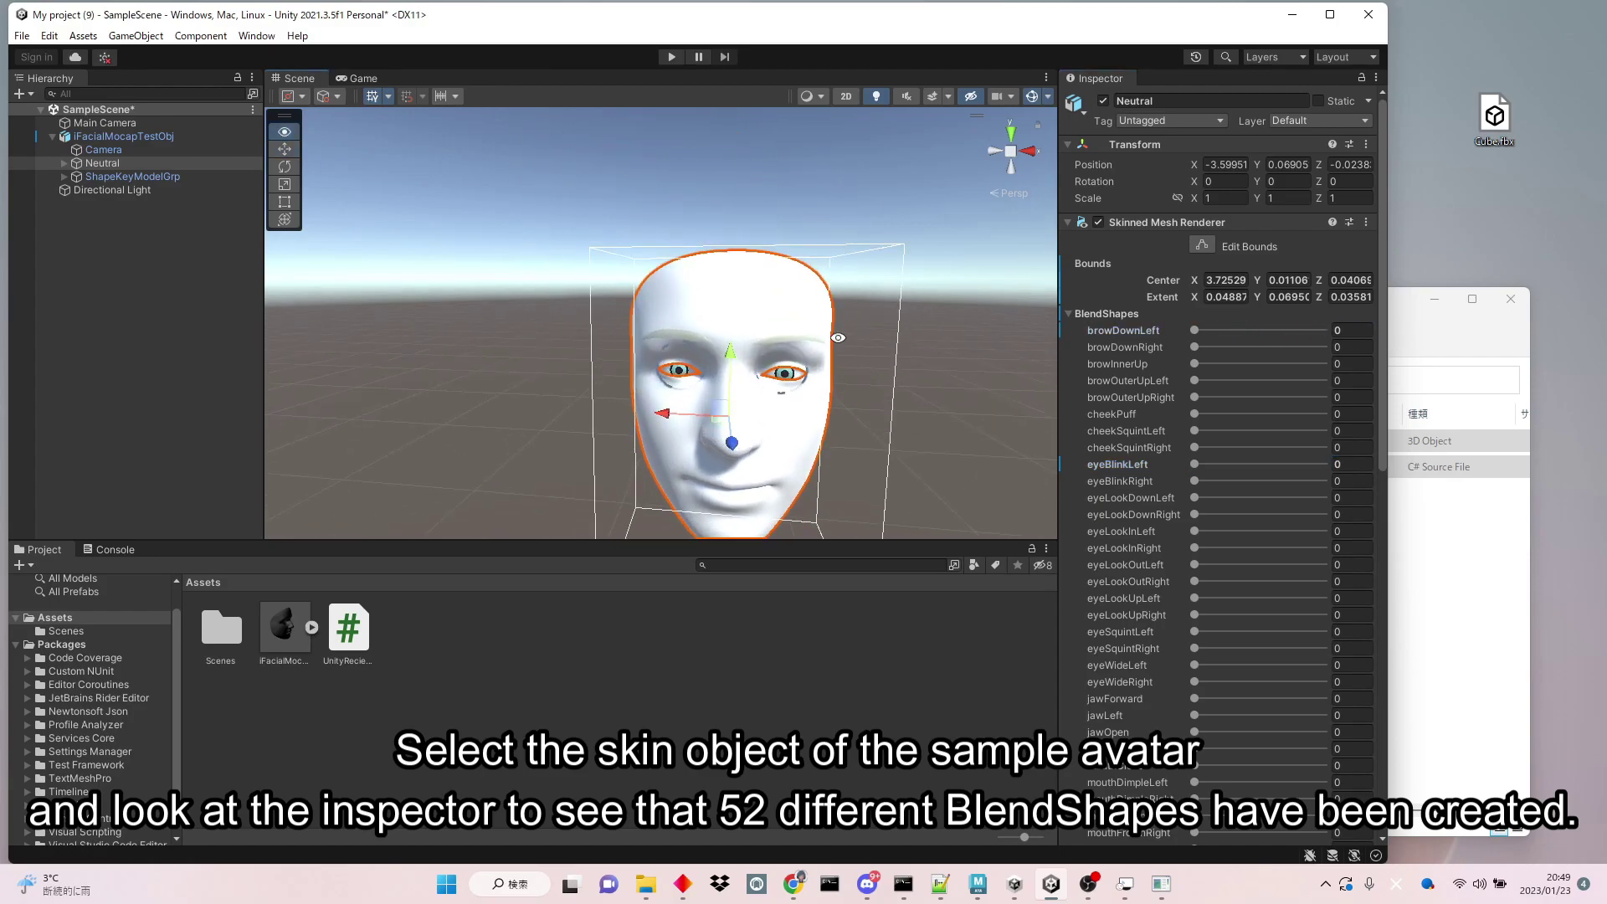
Try the eyeBlinkRight and jawOpen BlendShapes on the Neutral mesh, returning both to 0, and inspect the face up close
left_click_drag(811, 261, 1331, 482, "alt")
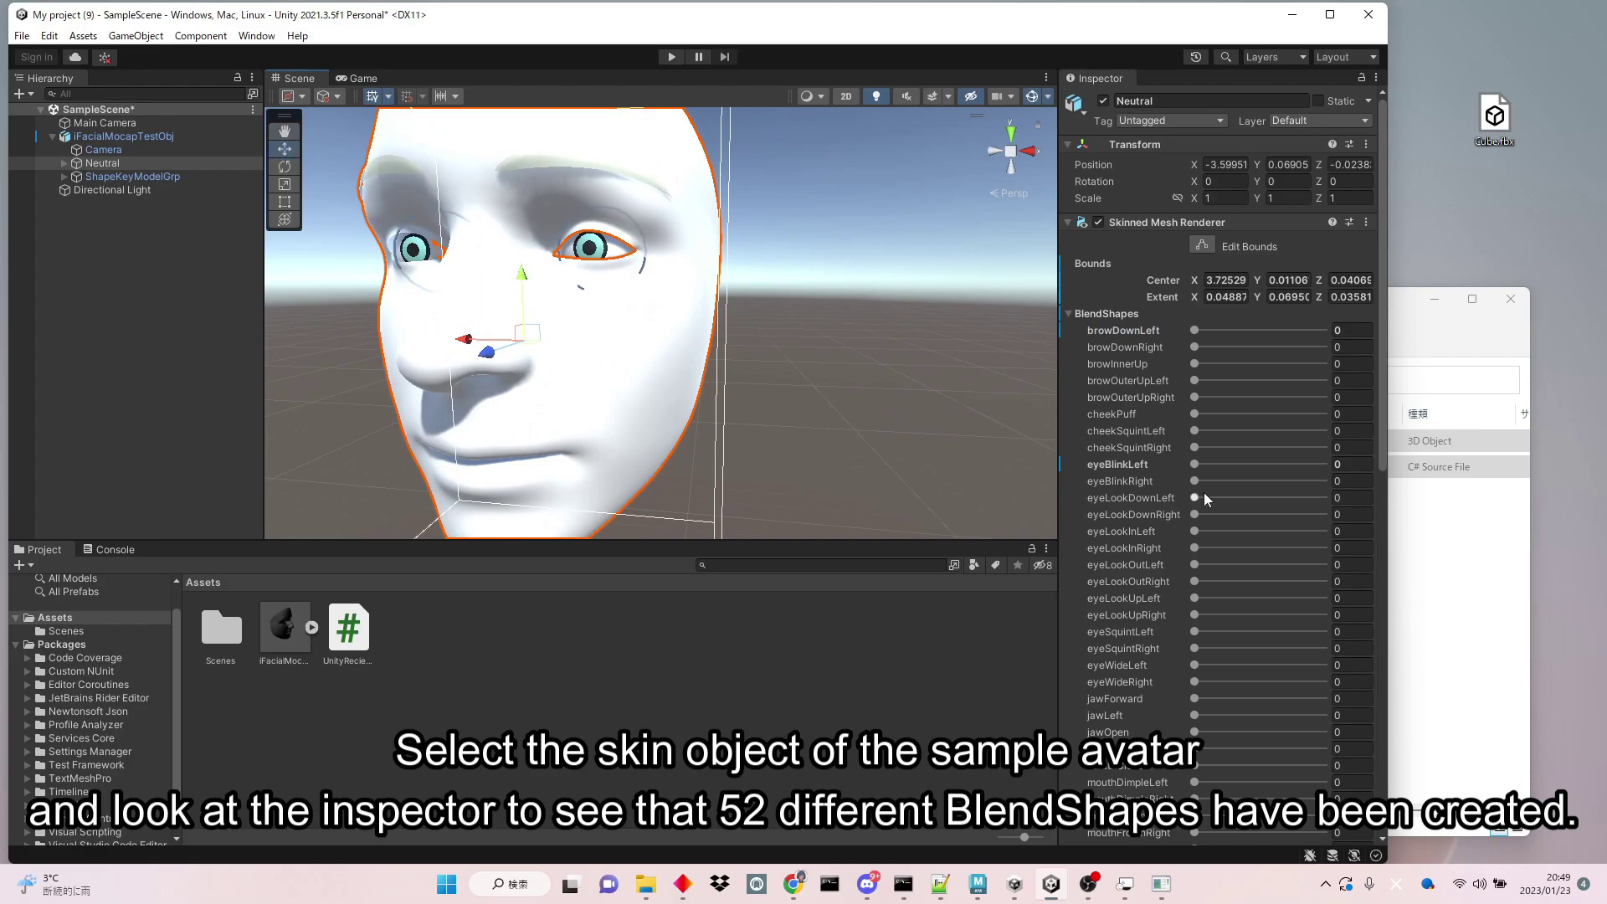
left_click_drag(1223, 496, 1149, 594)
scroll(1127, 588, "down", 3)
key("f")
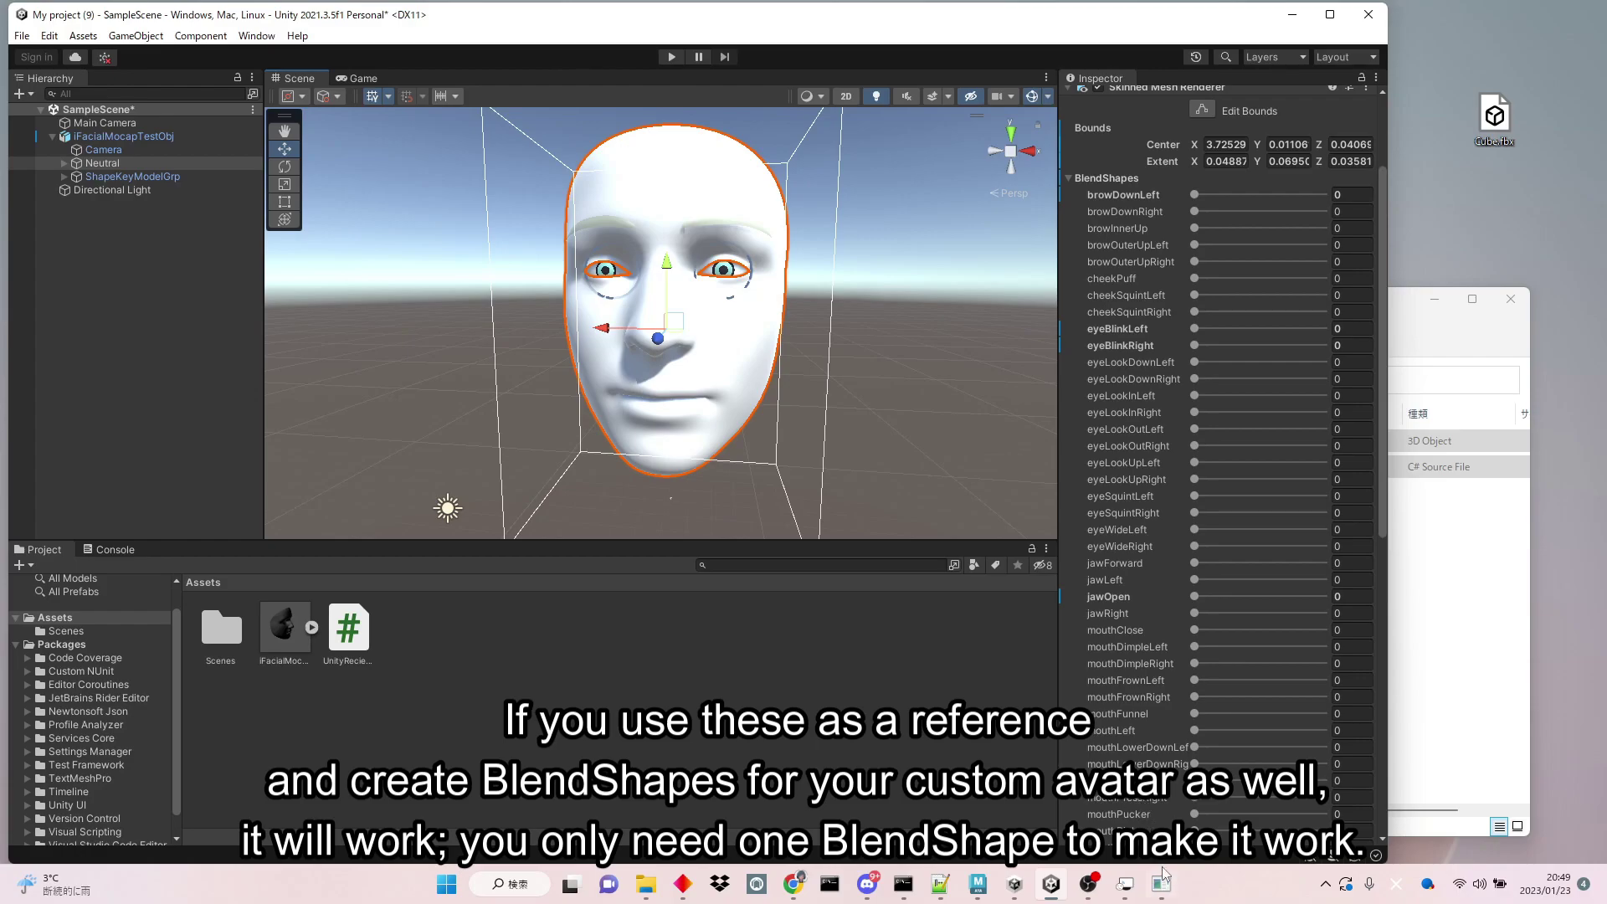
Bring up and reposition the iFacialMocap window, and expand Neutral and its eye_grp in Unity to inspect the eyeBall_L object
left_click(1124, 883)
left_click_drag(1255, 433, 1202, 440)
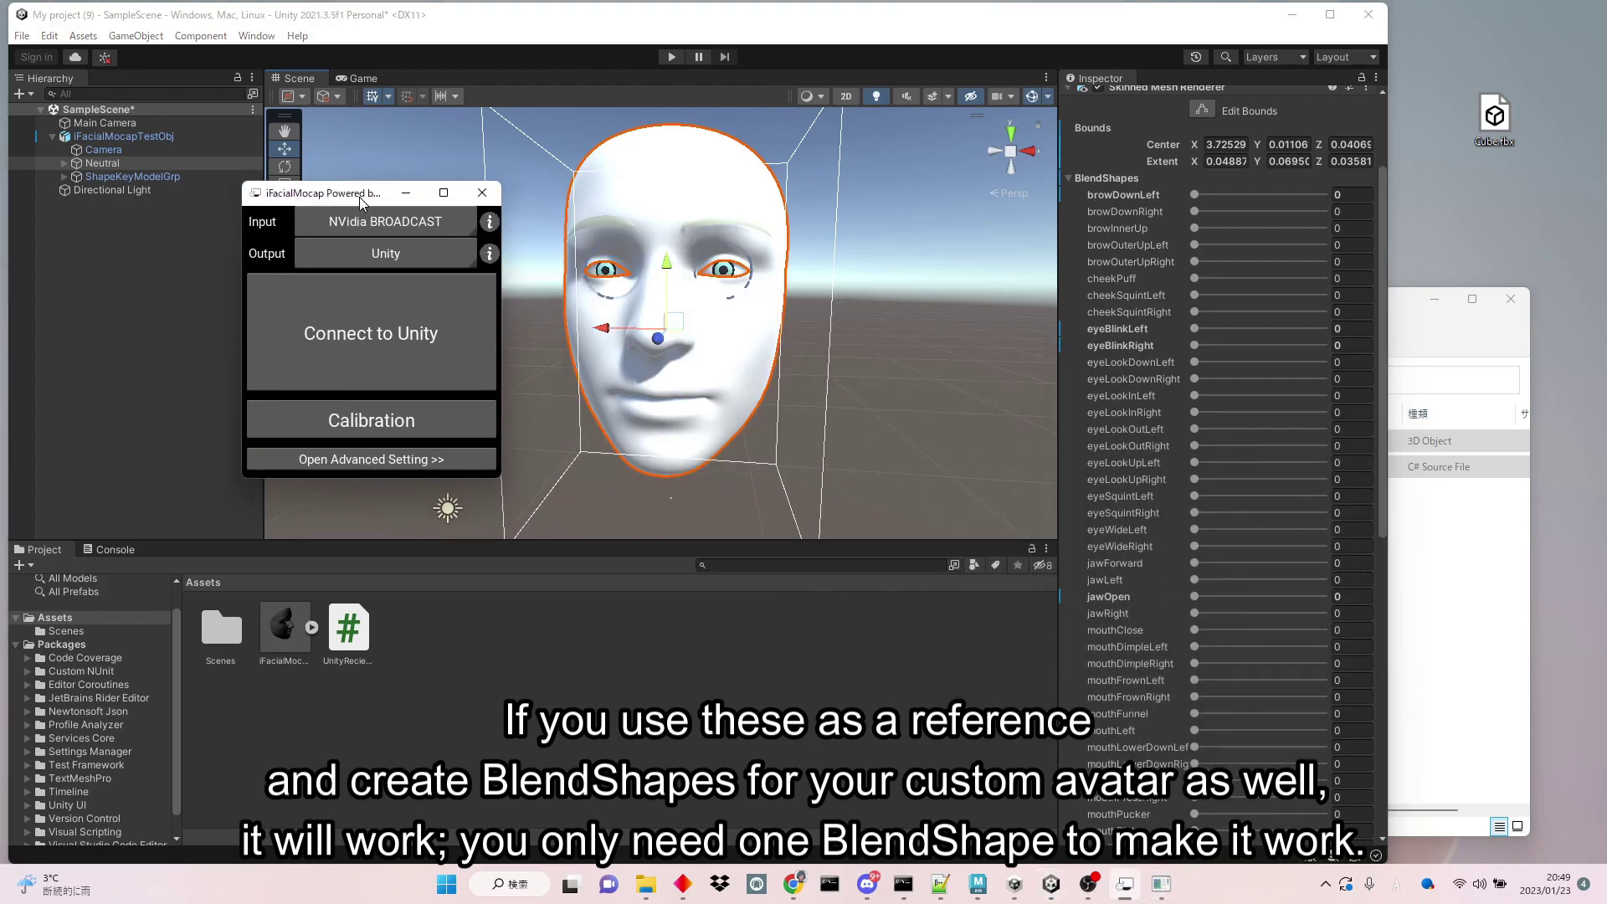
left_click_drag(359, 198, 390, 130)
left_click(68, 164)
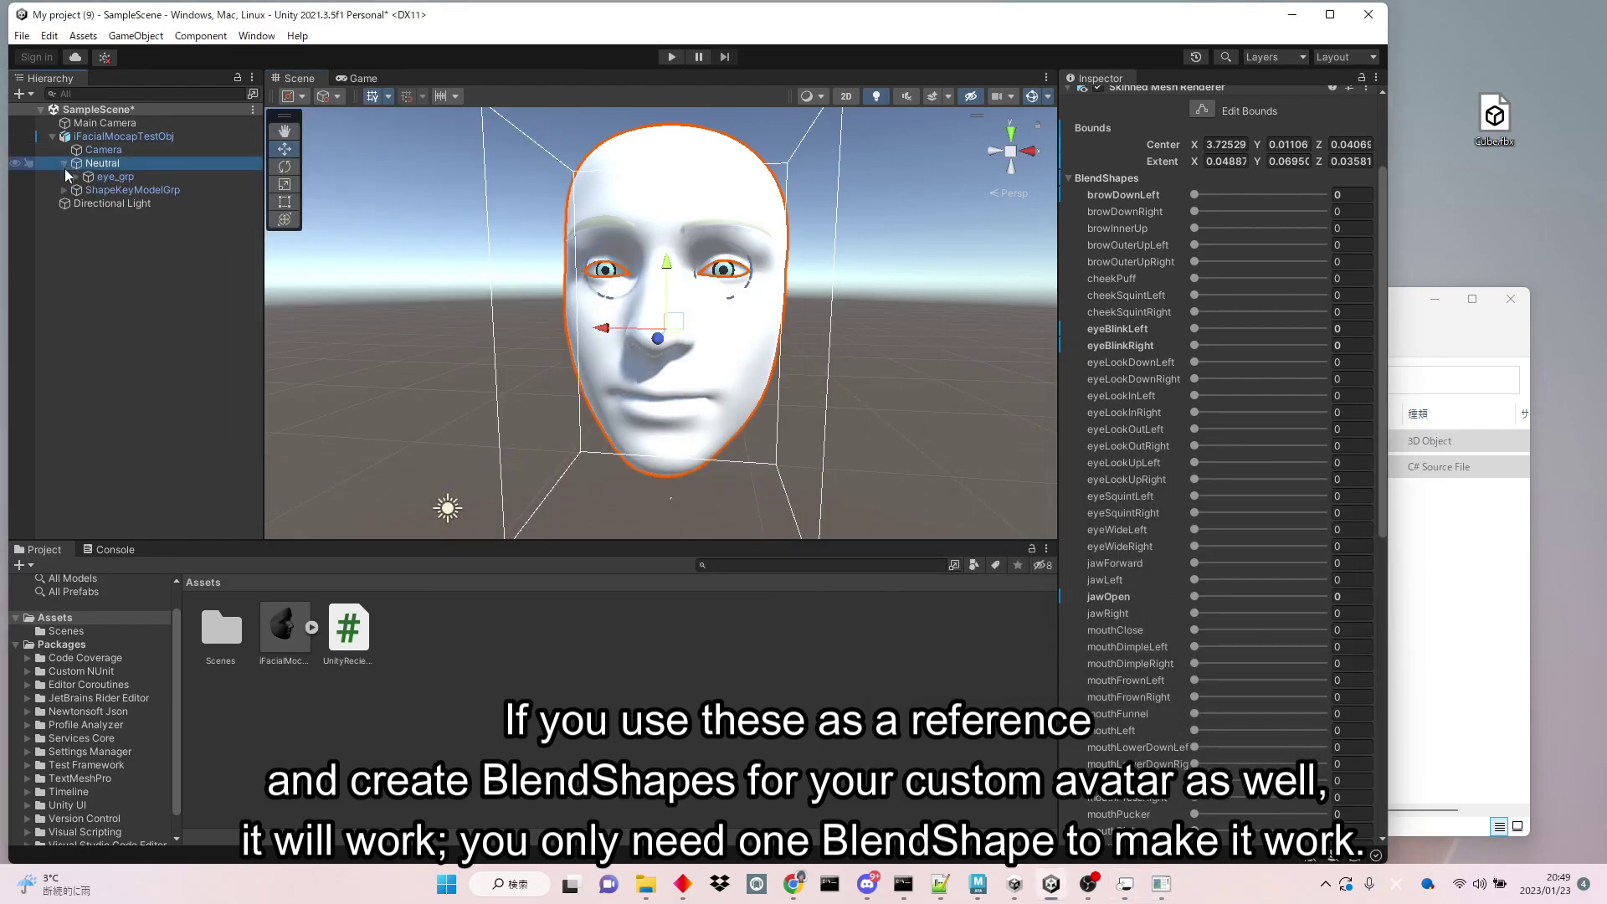
left_click(64, 166)
left_click(76, 176)
left_click(82, 189)
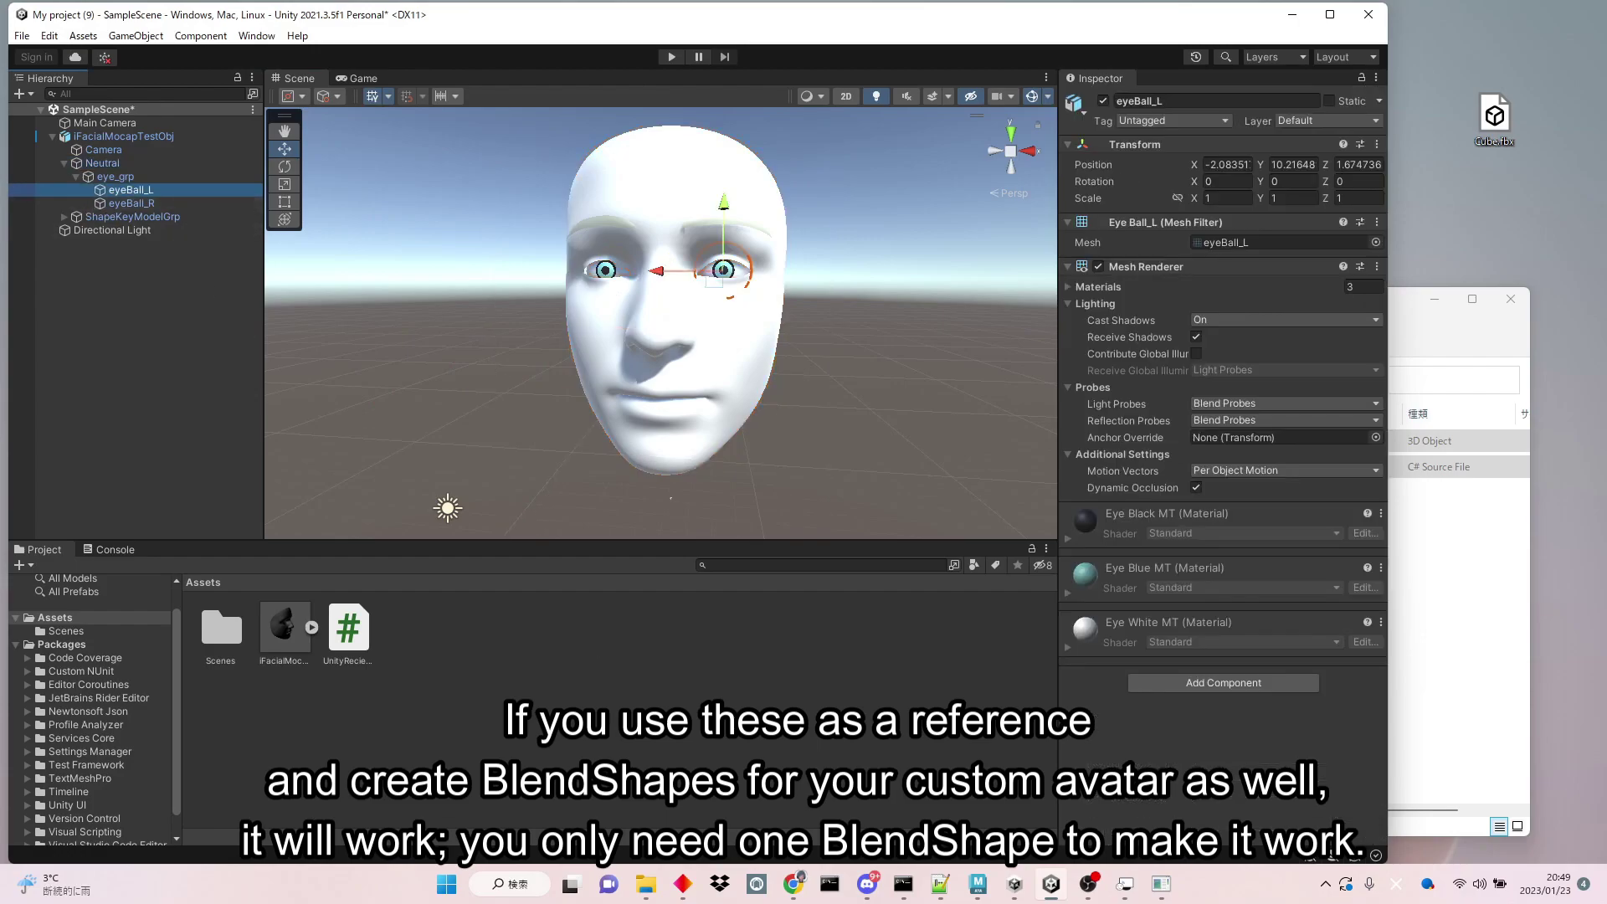
Switch to iFacialMocap and open its advanced settings to examine the bone name settings for the head and eyes
left_click(1124, 884)
left_click(430, 393)
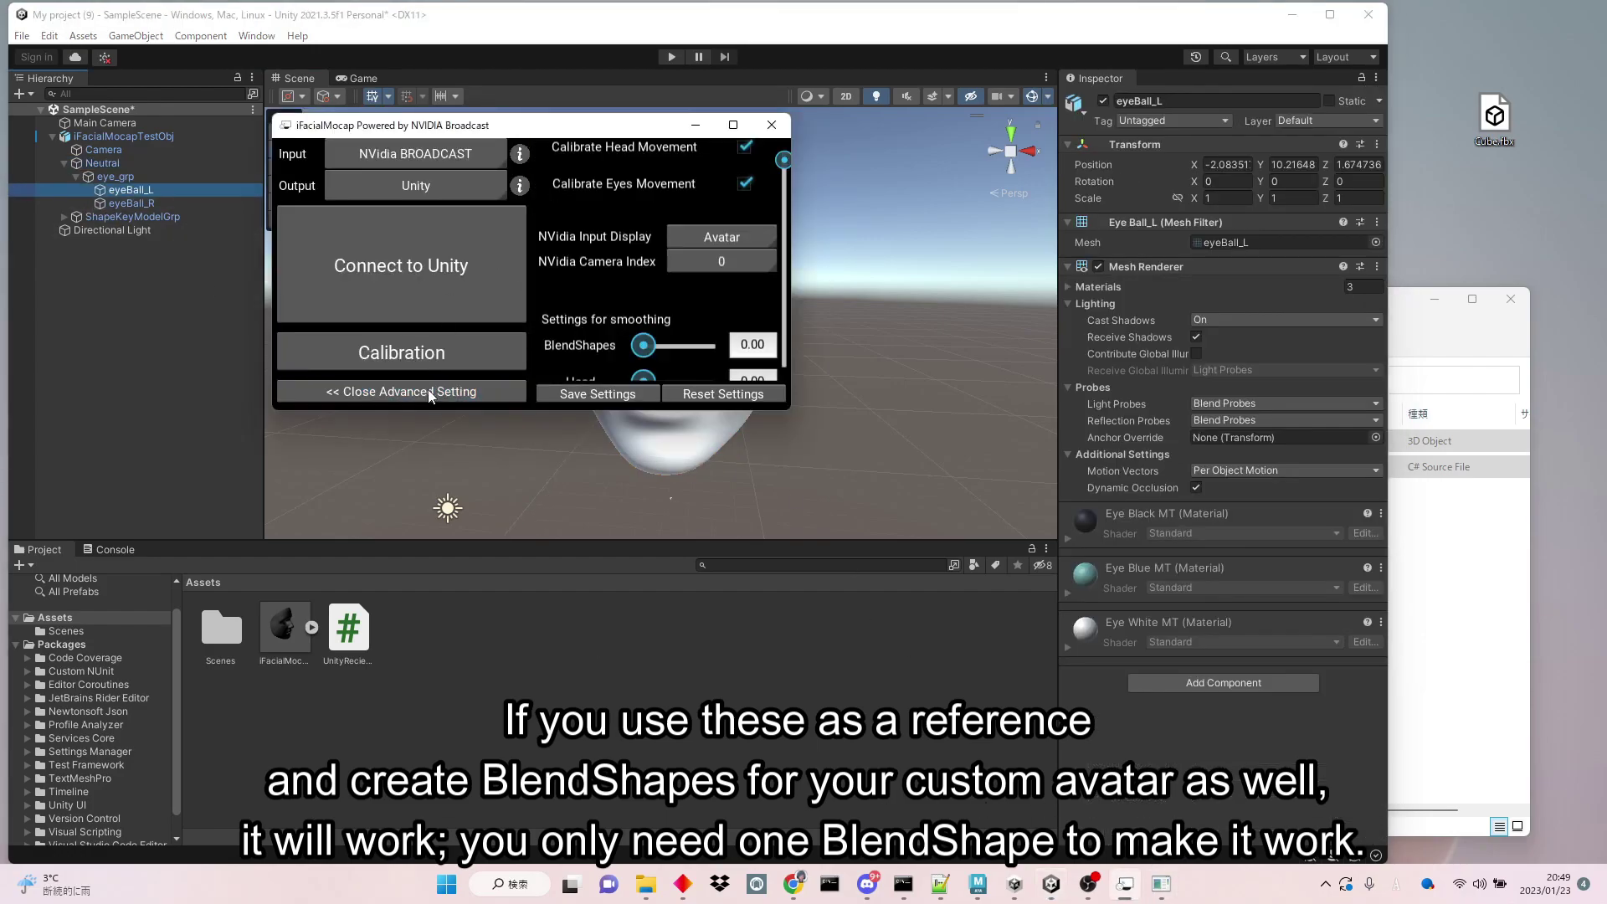
scroll(590, 246, "up", 1)
left_click_drag(784, 164, 781, 139)
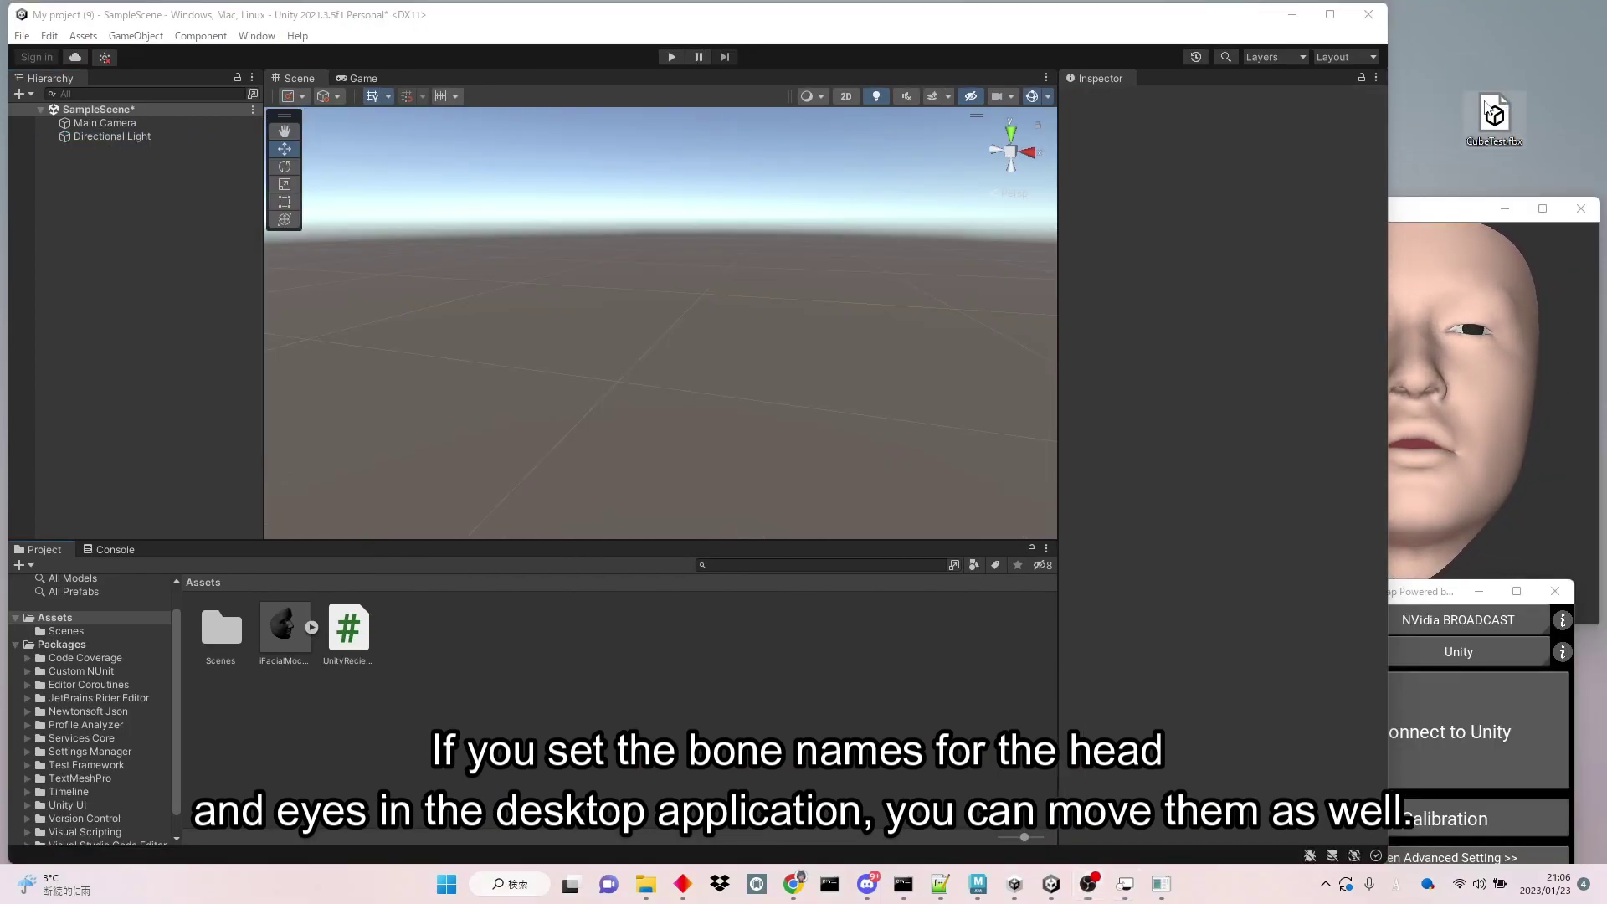
Import CubeTest.fbx from the desktop into Unity's Assets, place it in the scene and expand its child objects
left_click_drag(1500, 112, 552, 691)
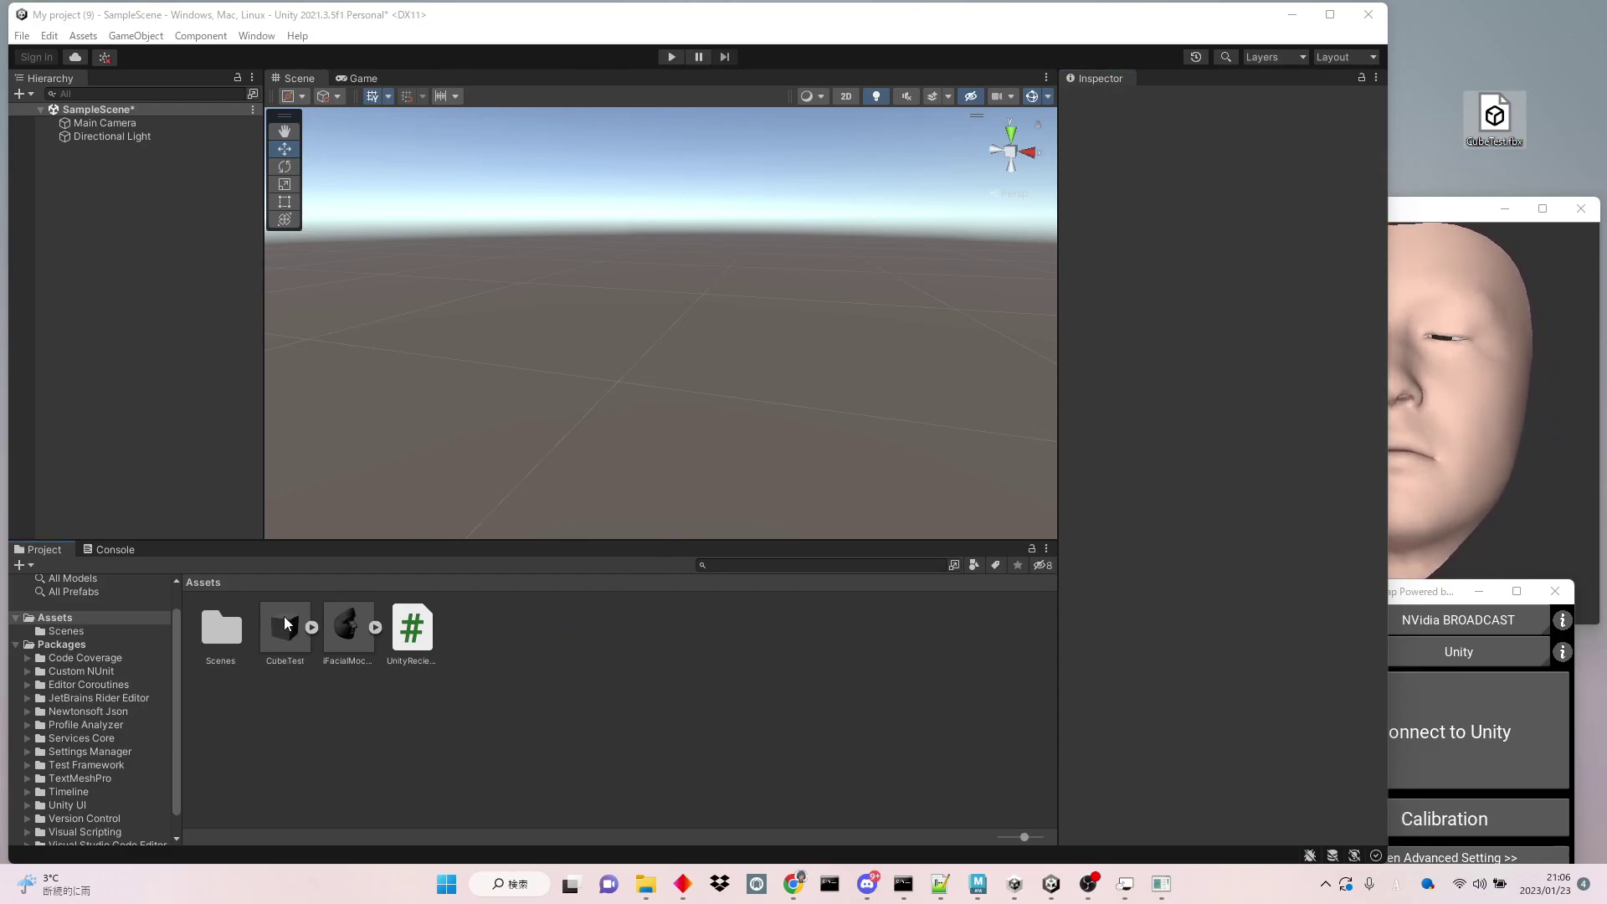
left_click_drag(287, 624, 596, 390)
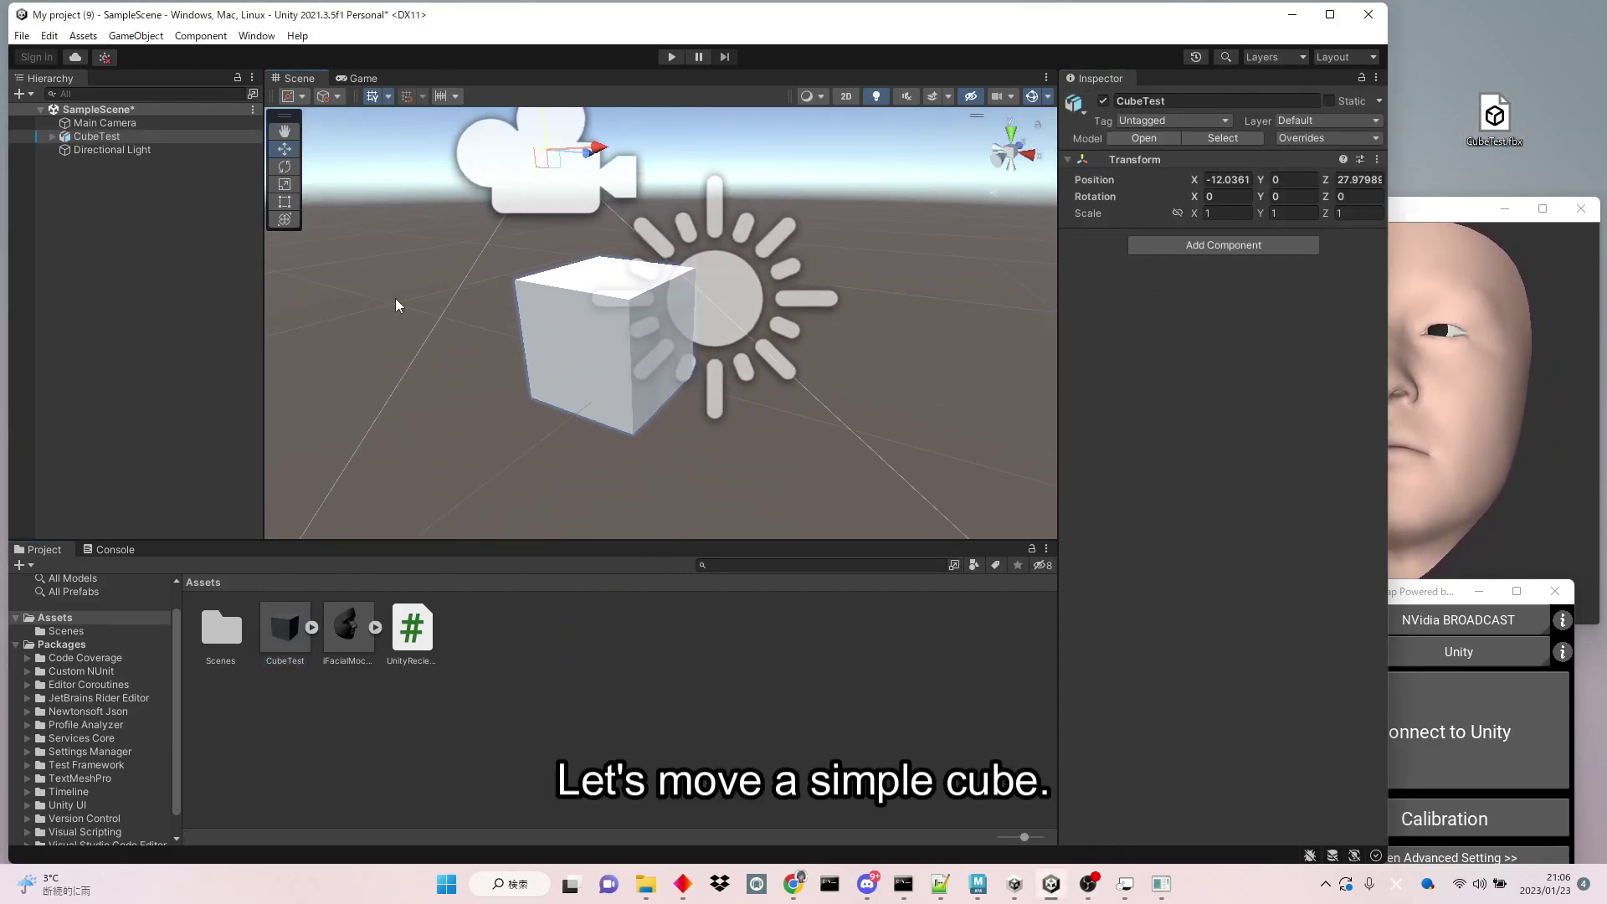
left_click(52, 136)
Attach the UnityRecieve_iFacialMocap script to the Cube object inside CubeTest and start the game
left_click(85, 164)
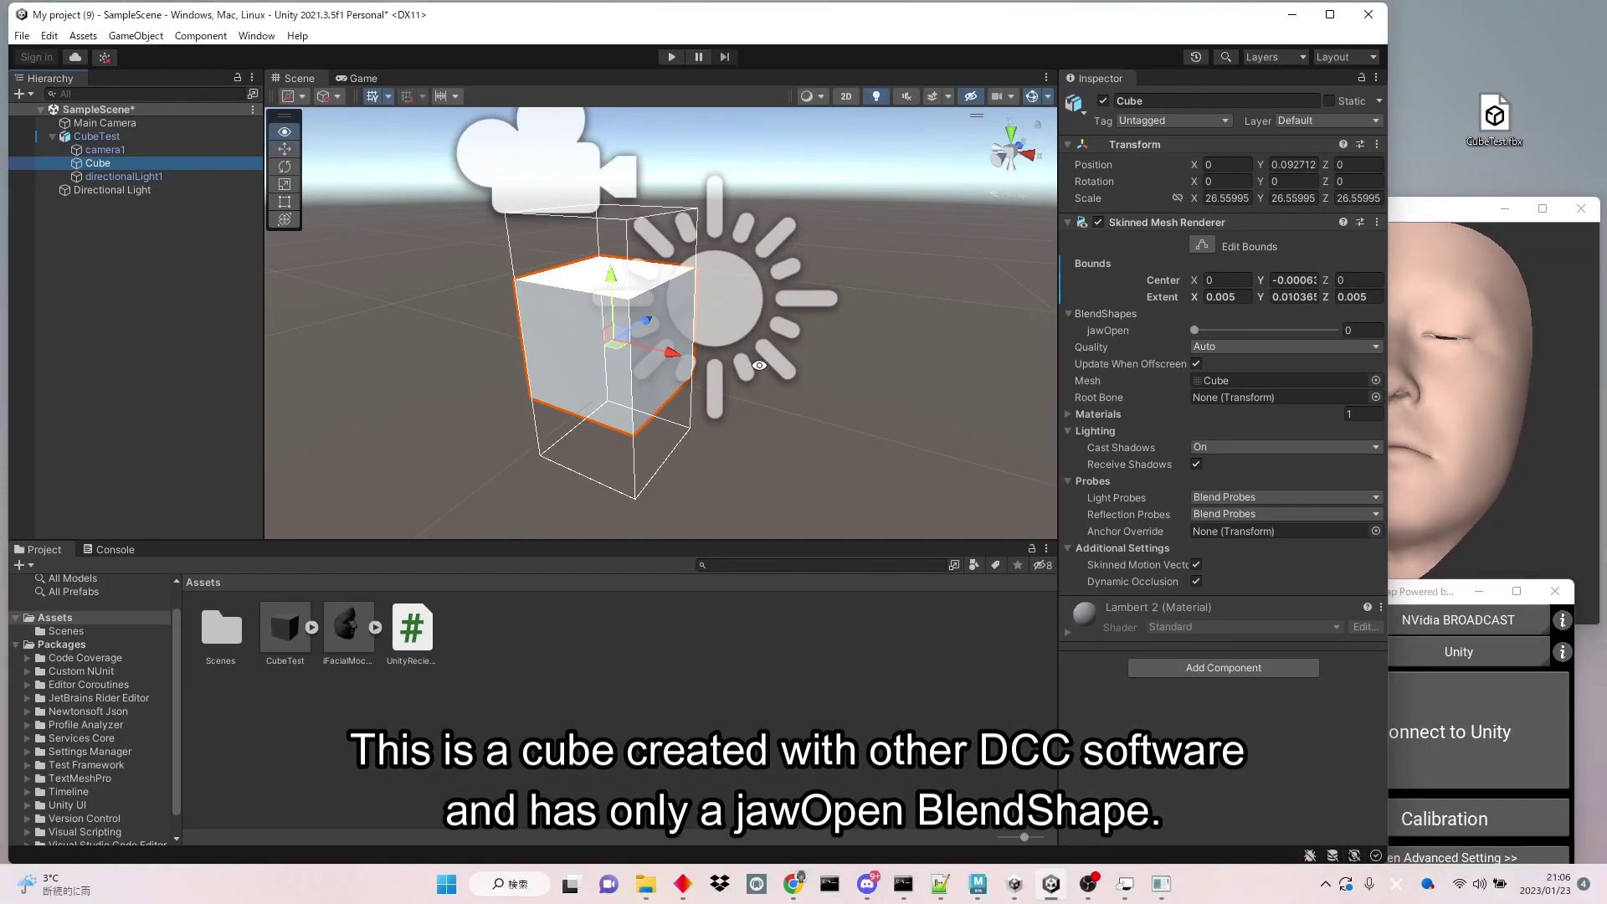
left_click_drag(760, 365, 711, 368, "alt")
left_click_drag(411, 628, 1092, 702)
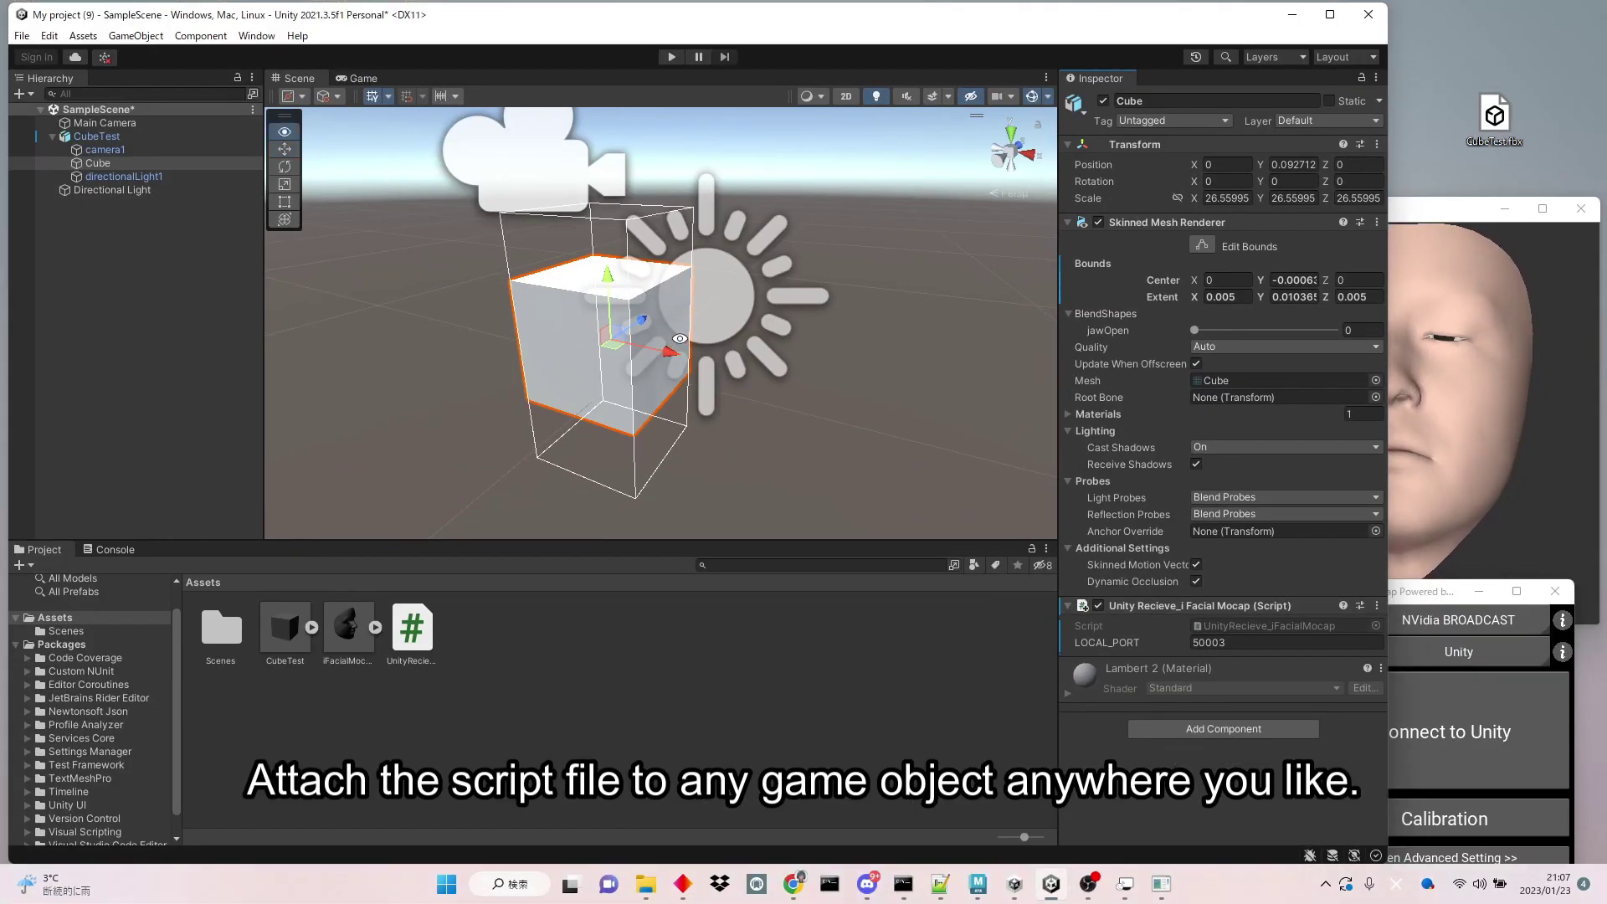
key("f")
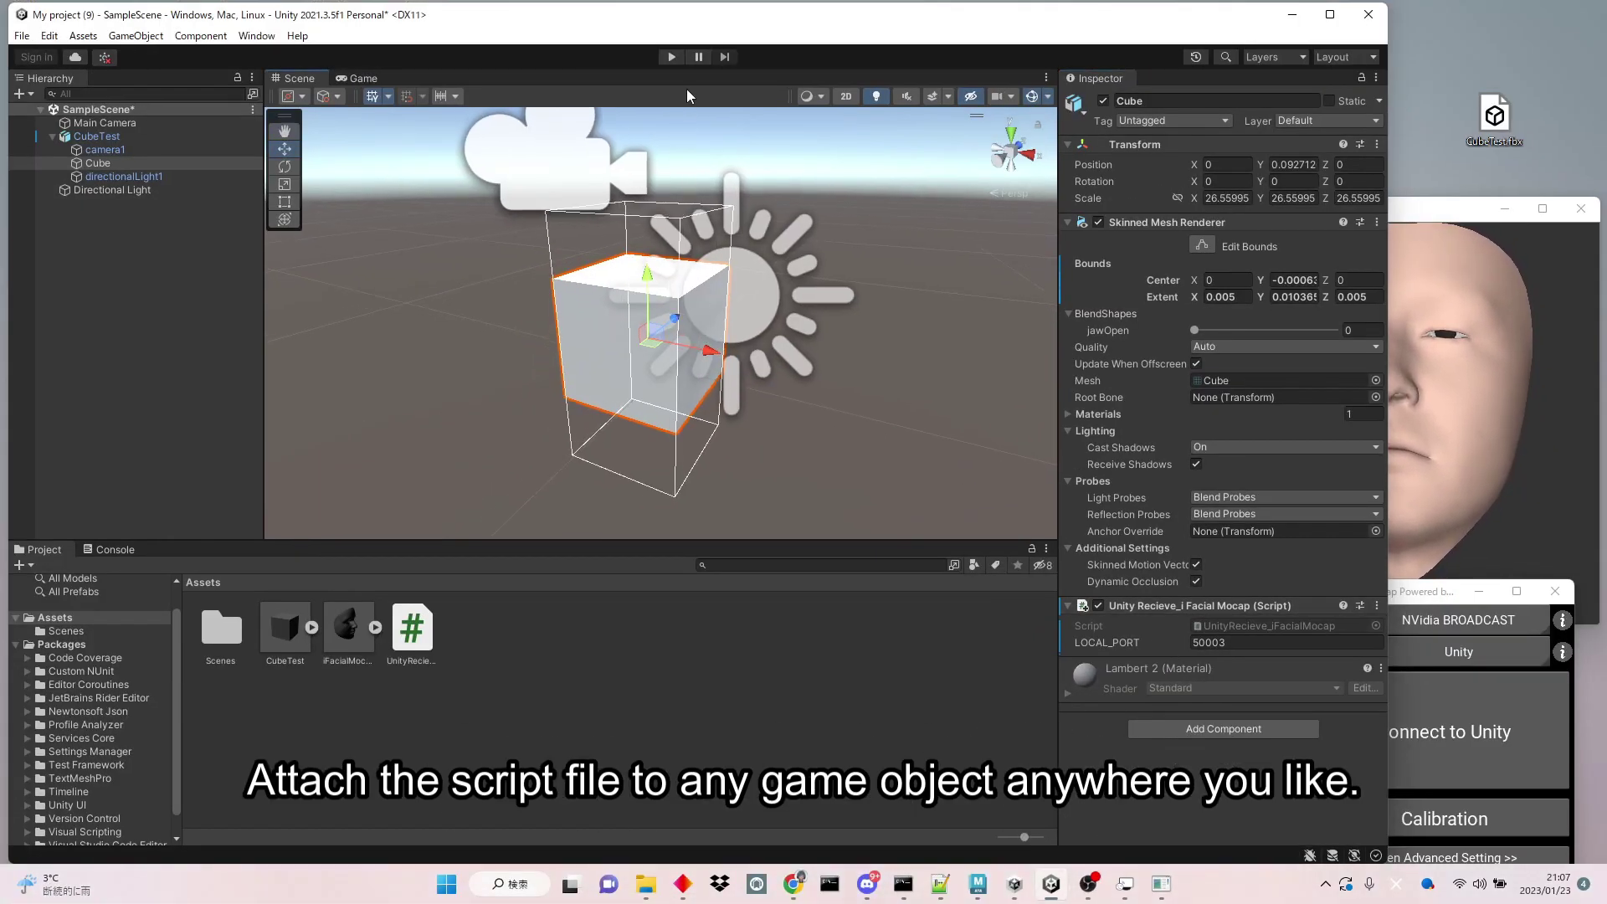
left_click(679, 57)
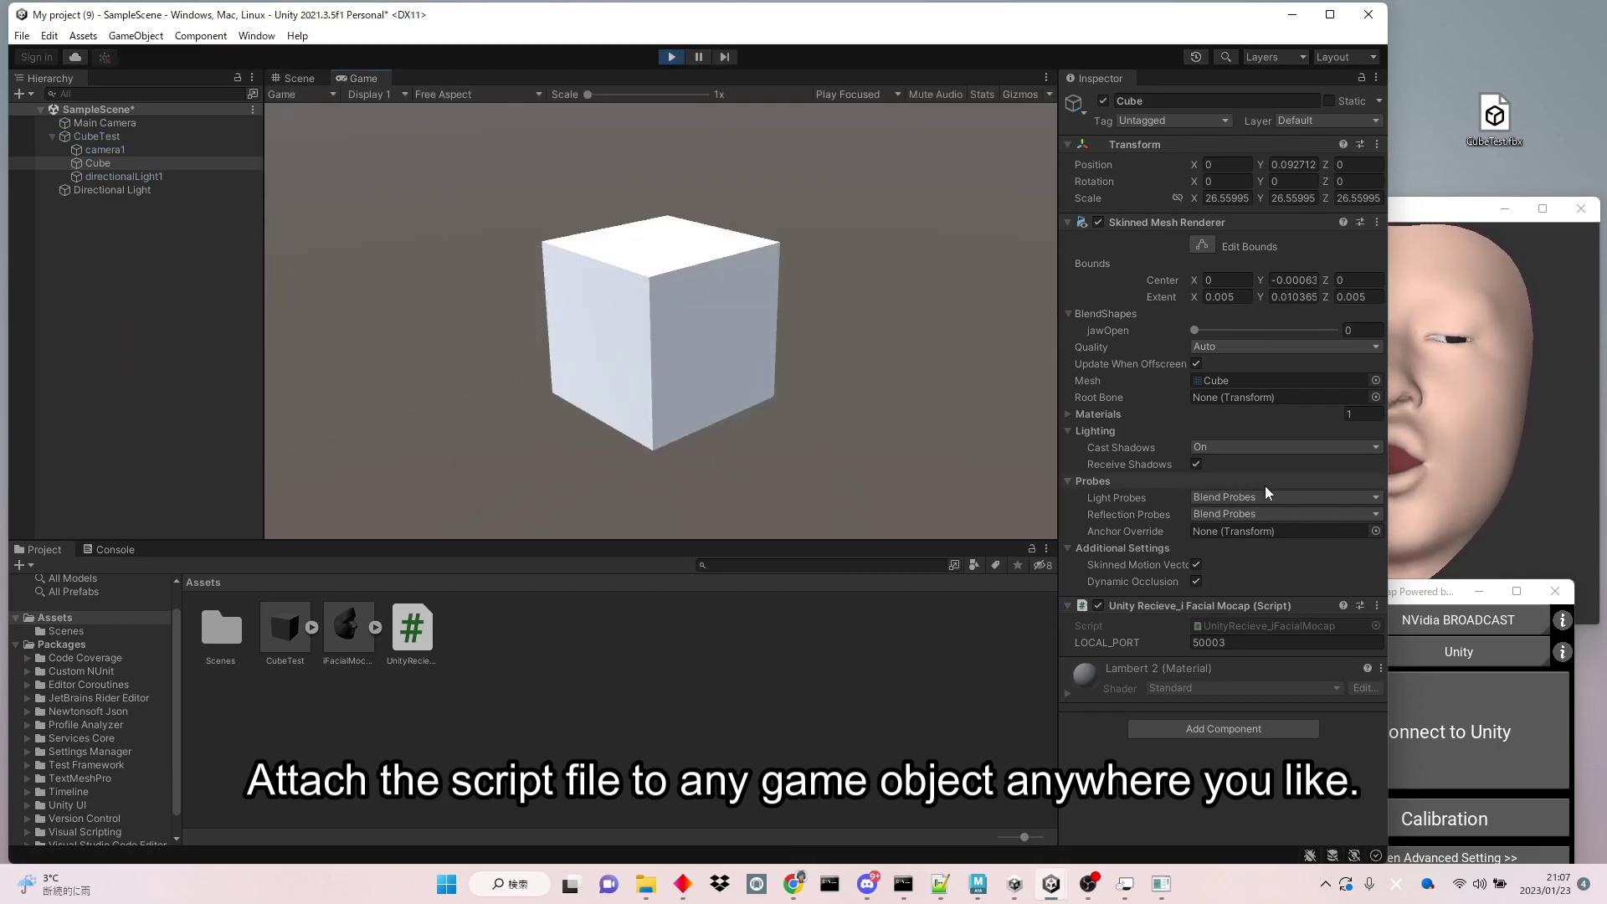
In iFacialMocap's advanced settings, set both the FaceObjGrp Name and the HeadBone to Cube
left_click_drag(1439, 591, 928, 291)
left_click(929, 558)
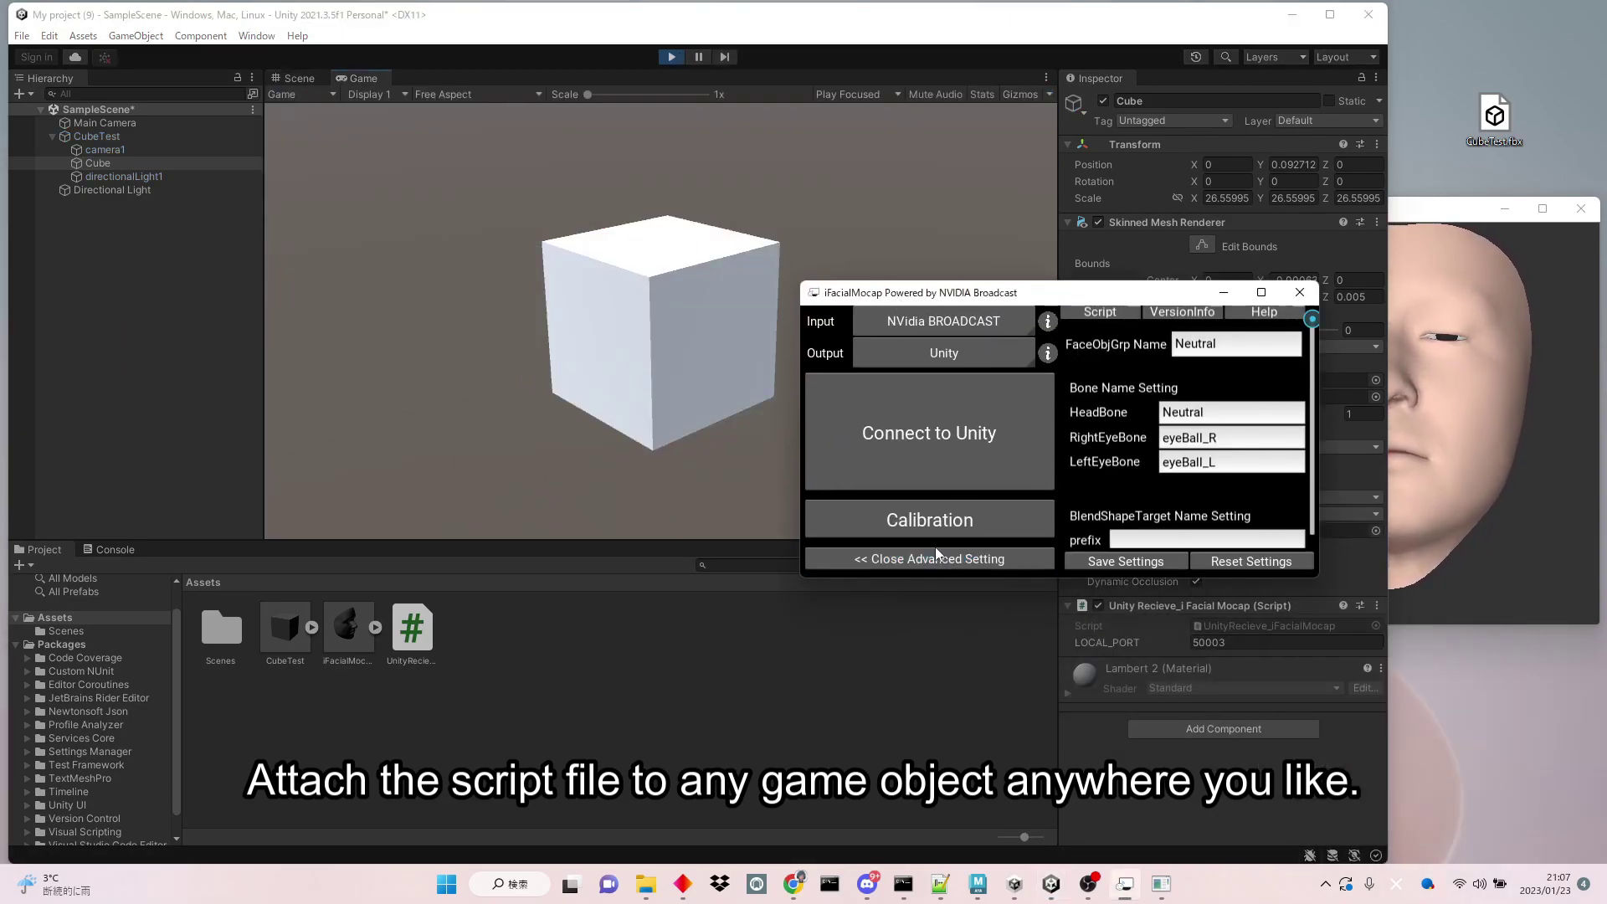
left_click_drag(1057, 302, 638, 272)
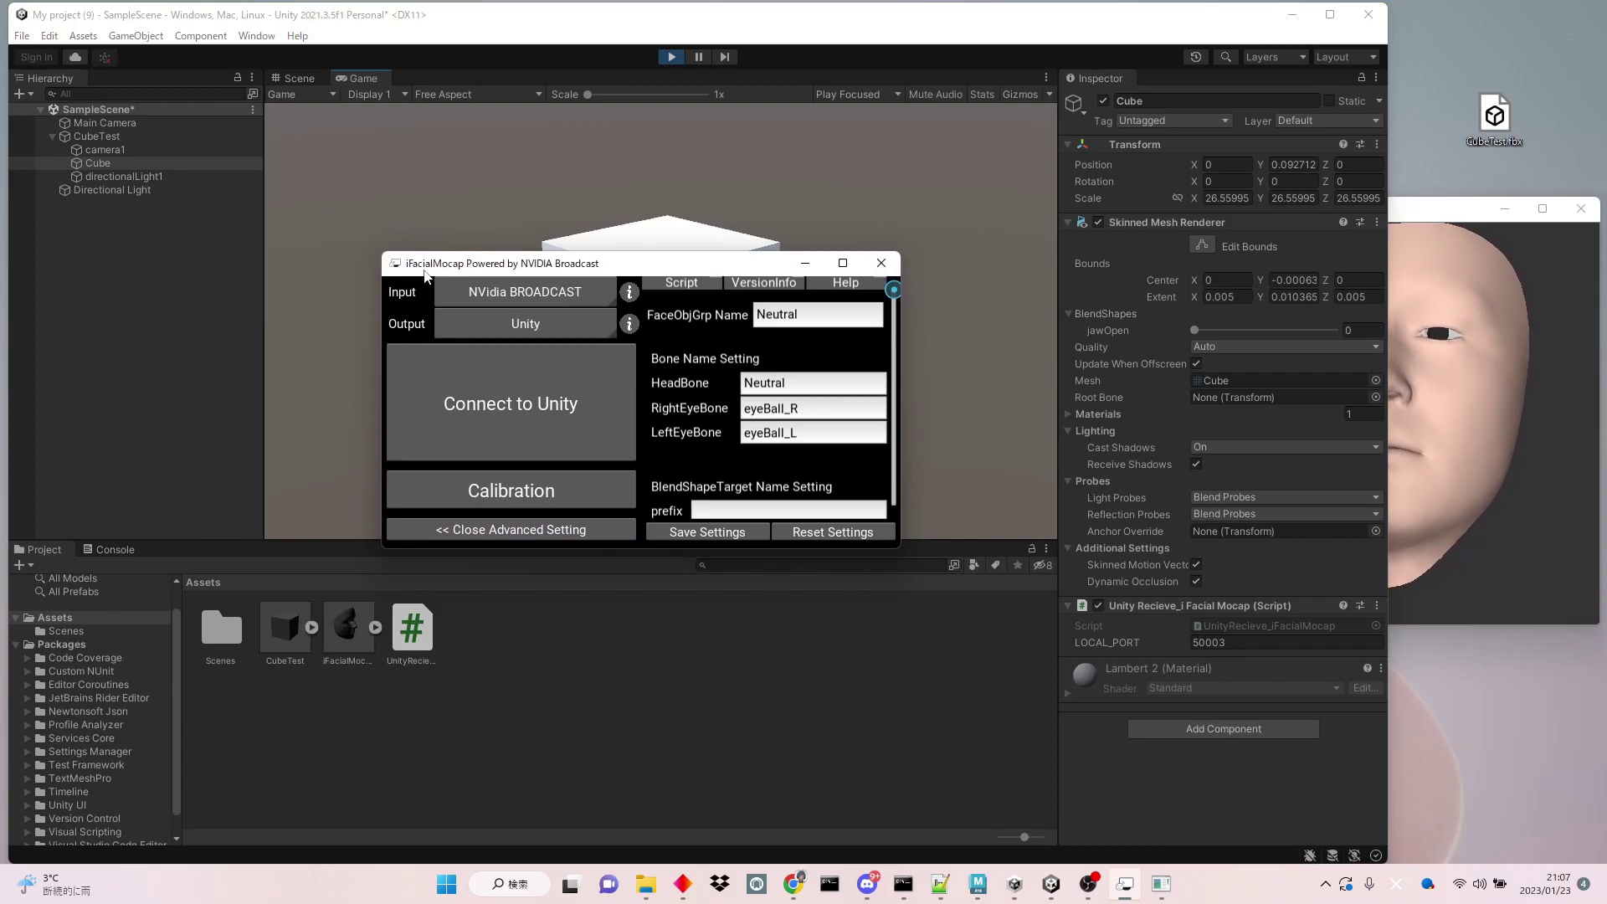
left_click_drag(428, 276, 275, 79)
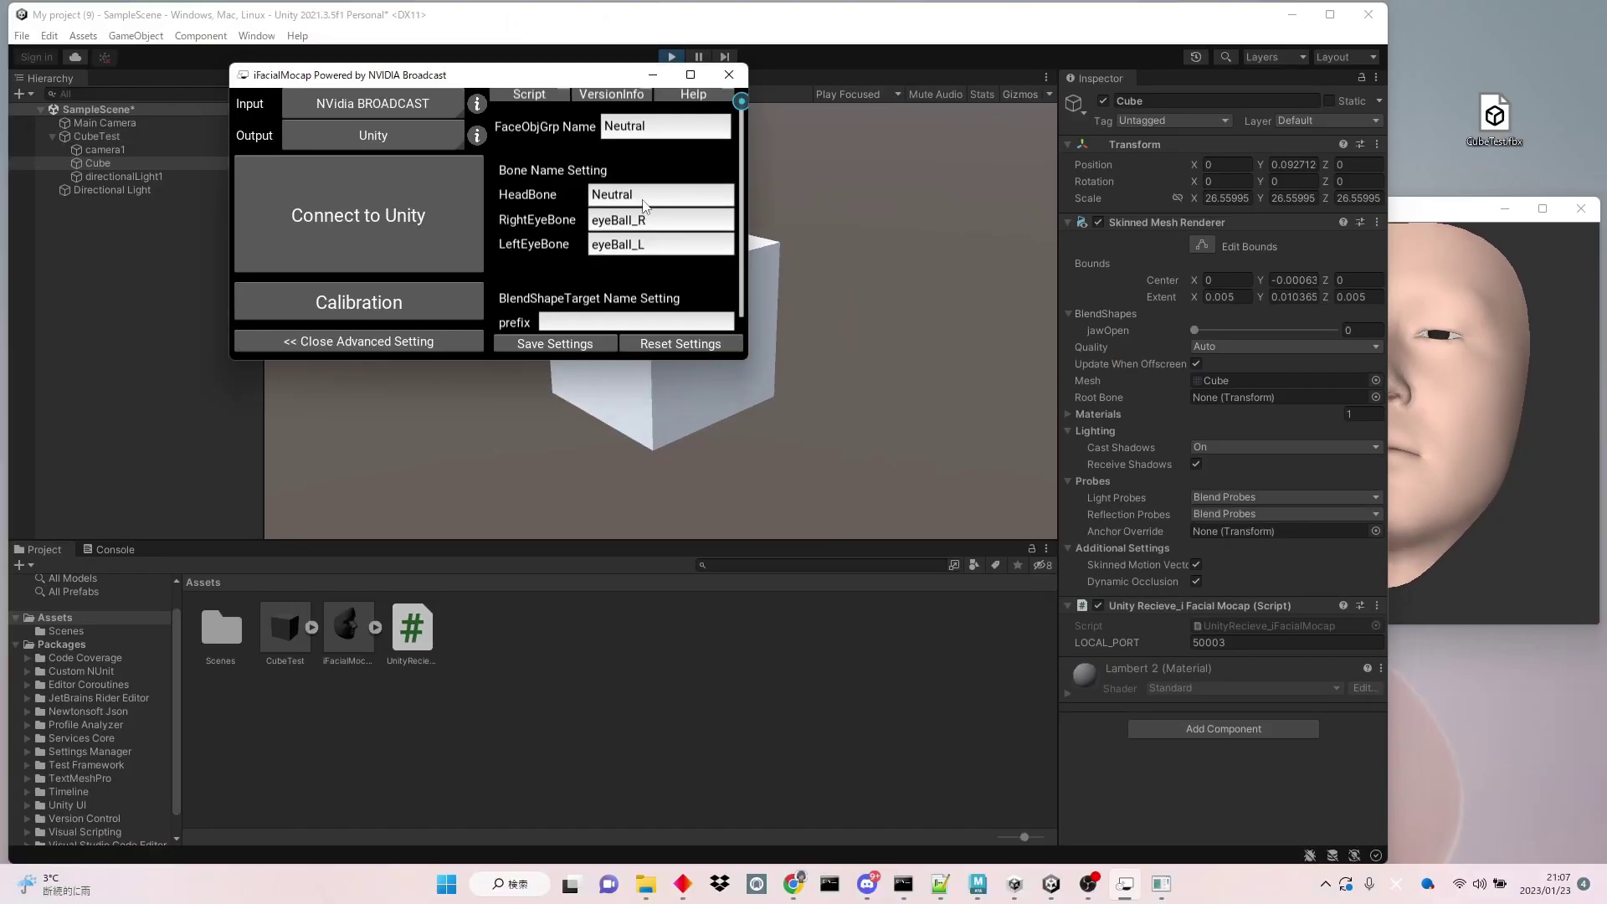
left_click(644, 202)
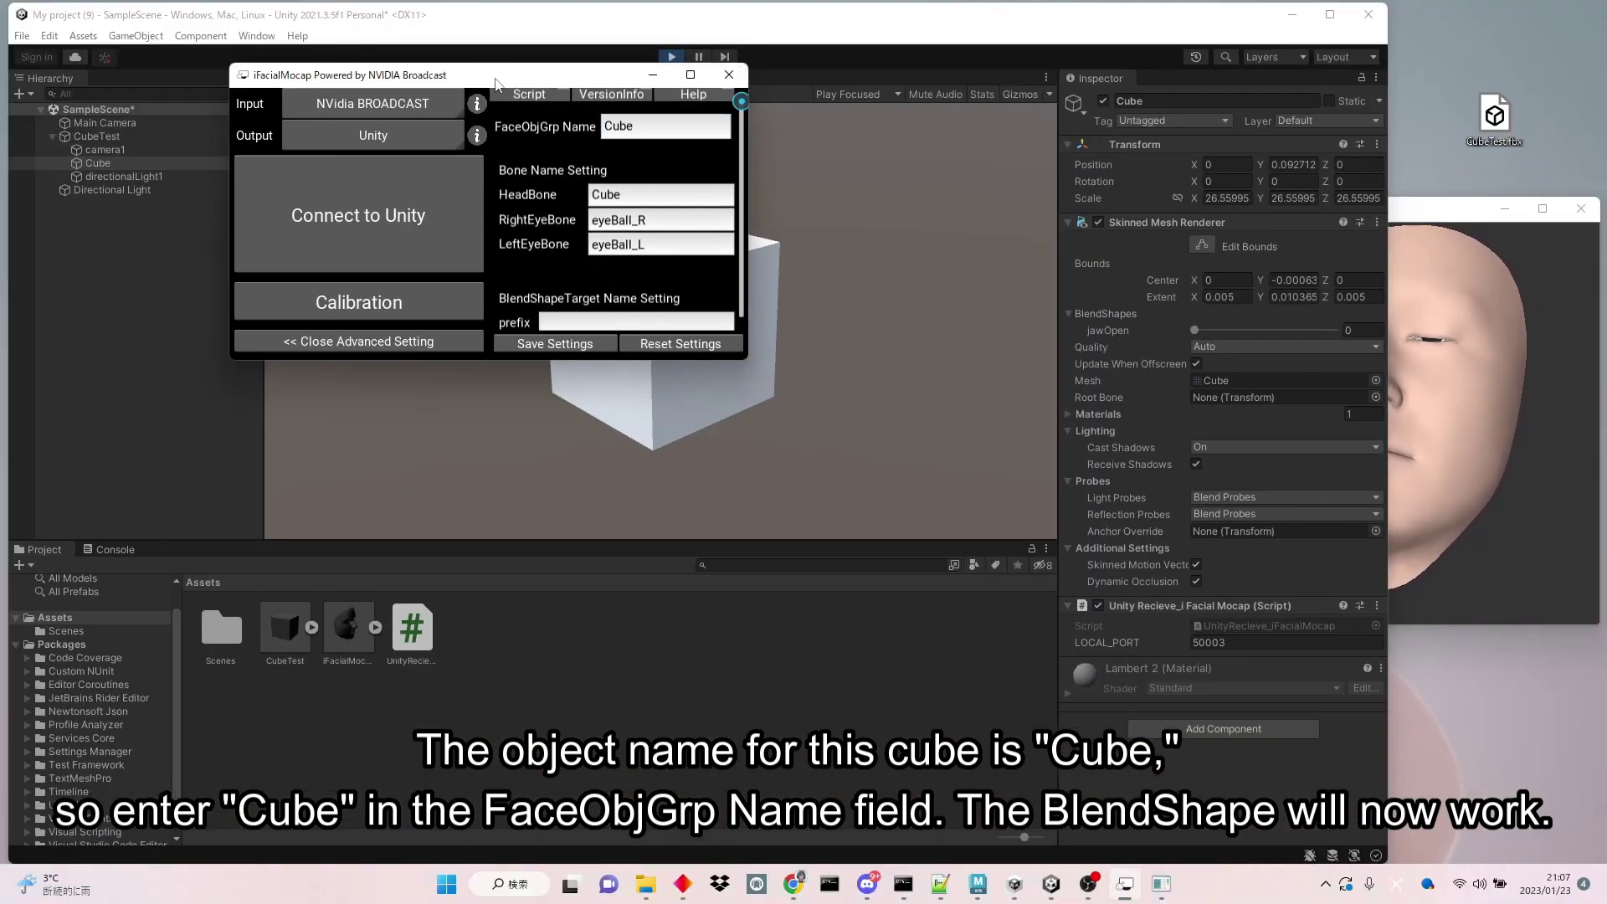
Move the iFacialMocap window clear of the cube, connect to Unity, disconnect and reconnect to test the cube's motion
left_click_drag(496, 84, 1160, 239)
left_click(1058, 372)
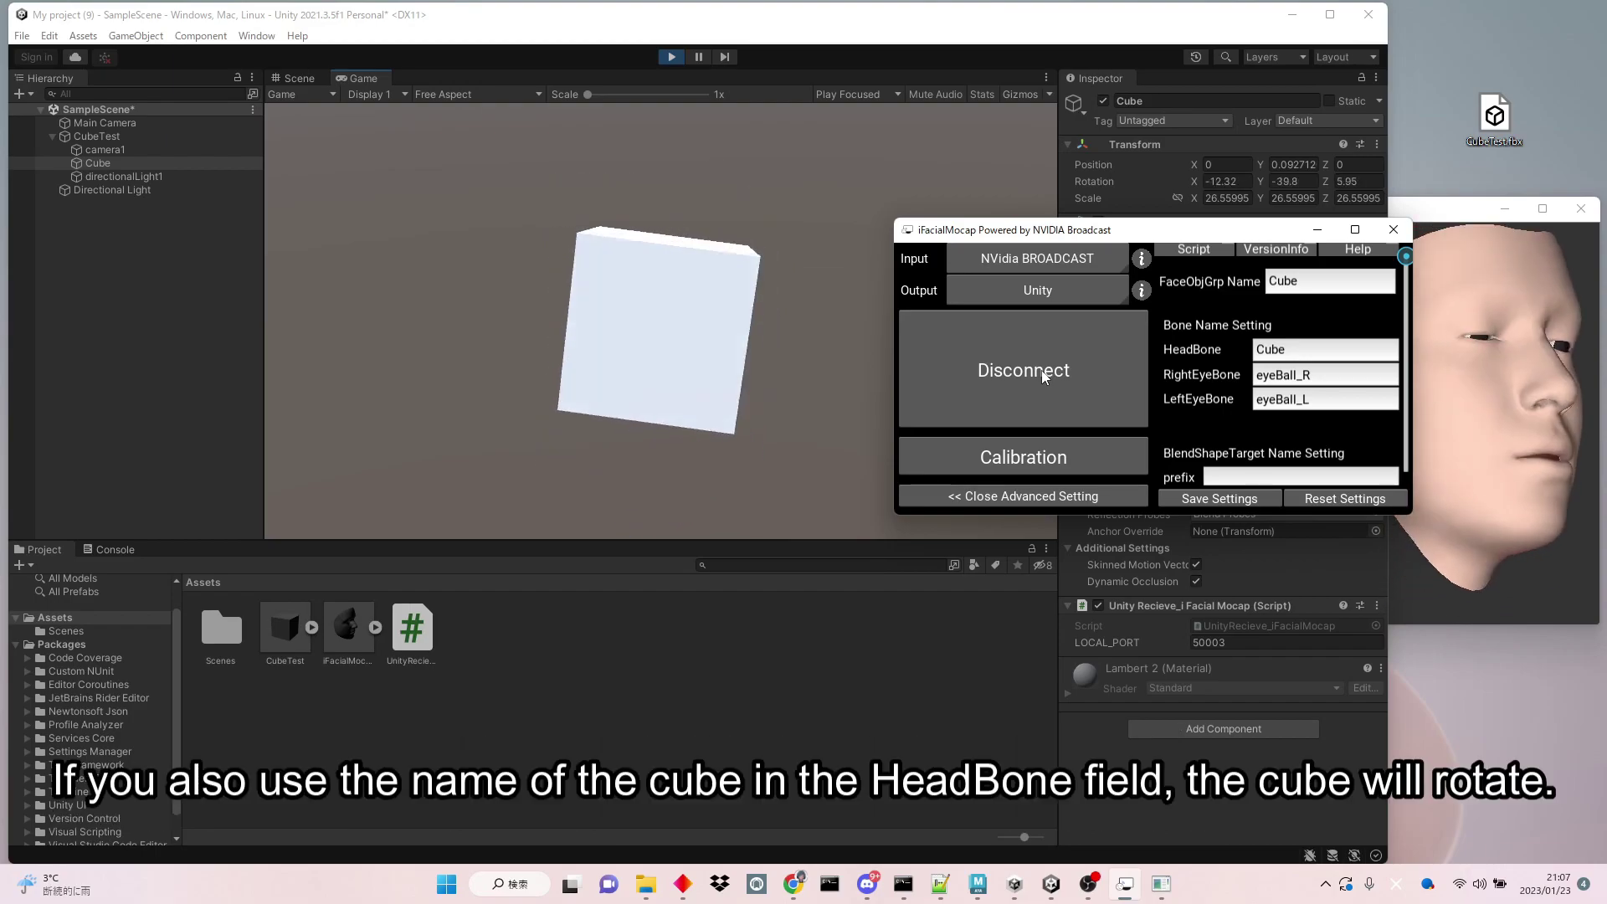
left_click(998, 388)
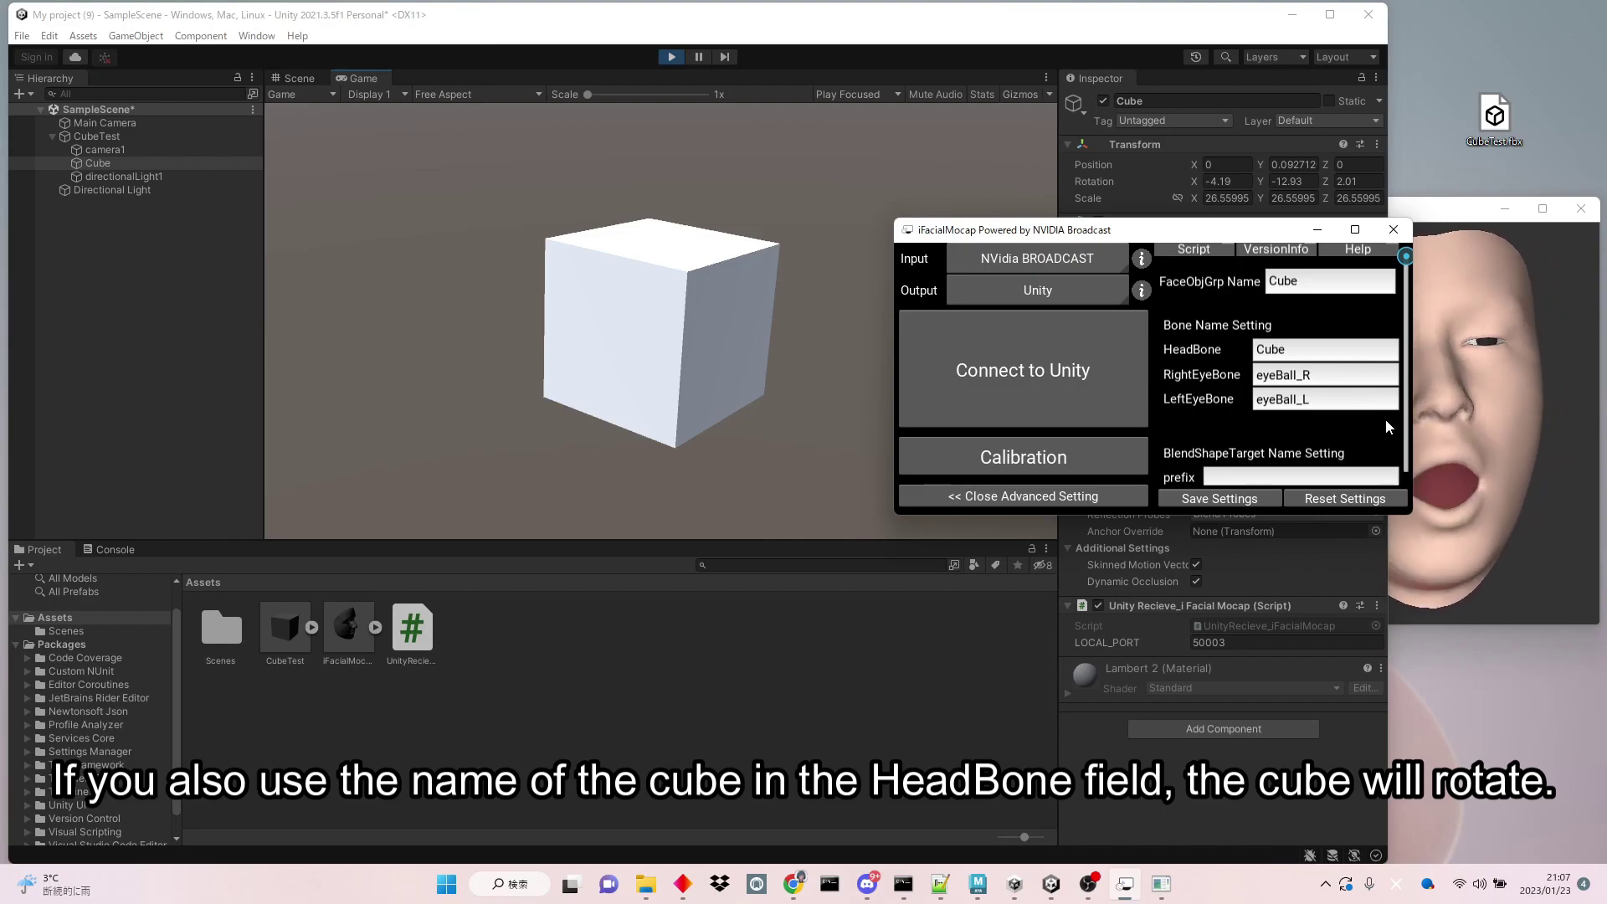
left_click(1092, 346)
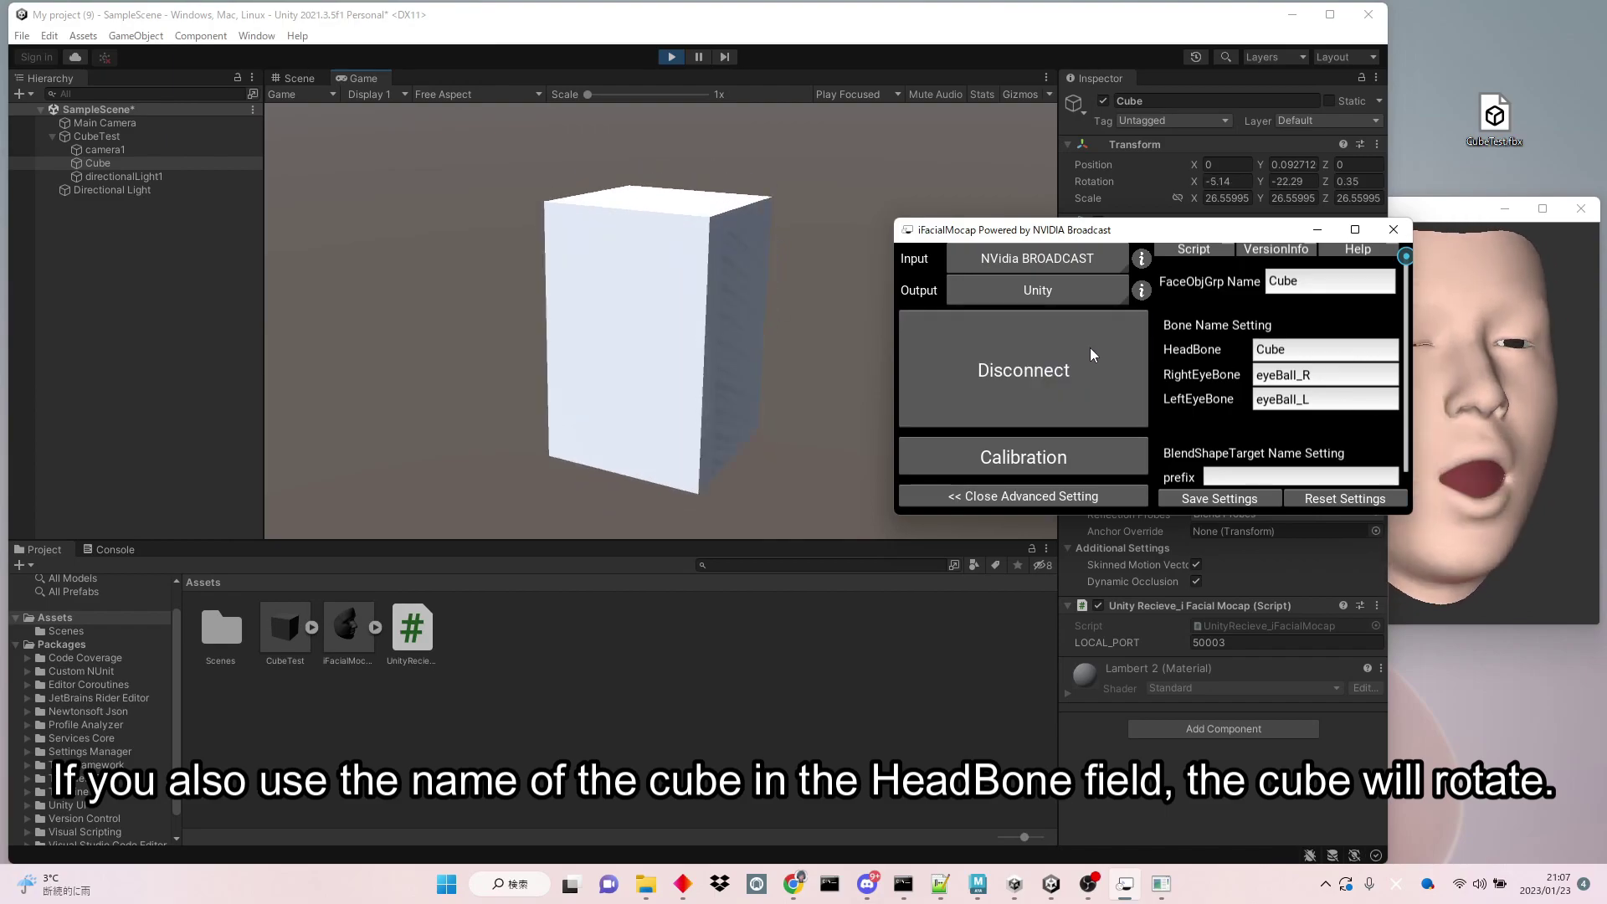
Set the smoothing for BlendShapes and Head to 0.20 each, and watch the cube's motion in the Unity game view
left_click_drag(1405, 256, 1409, 266)
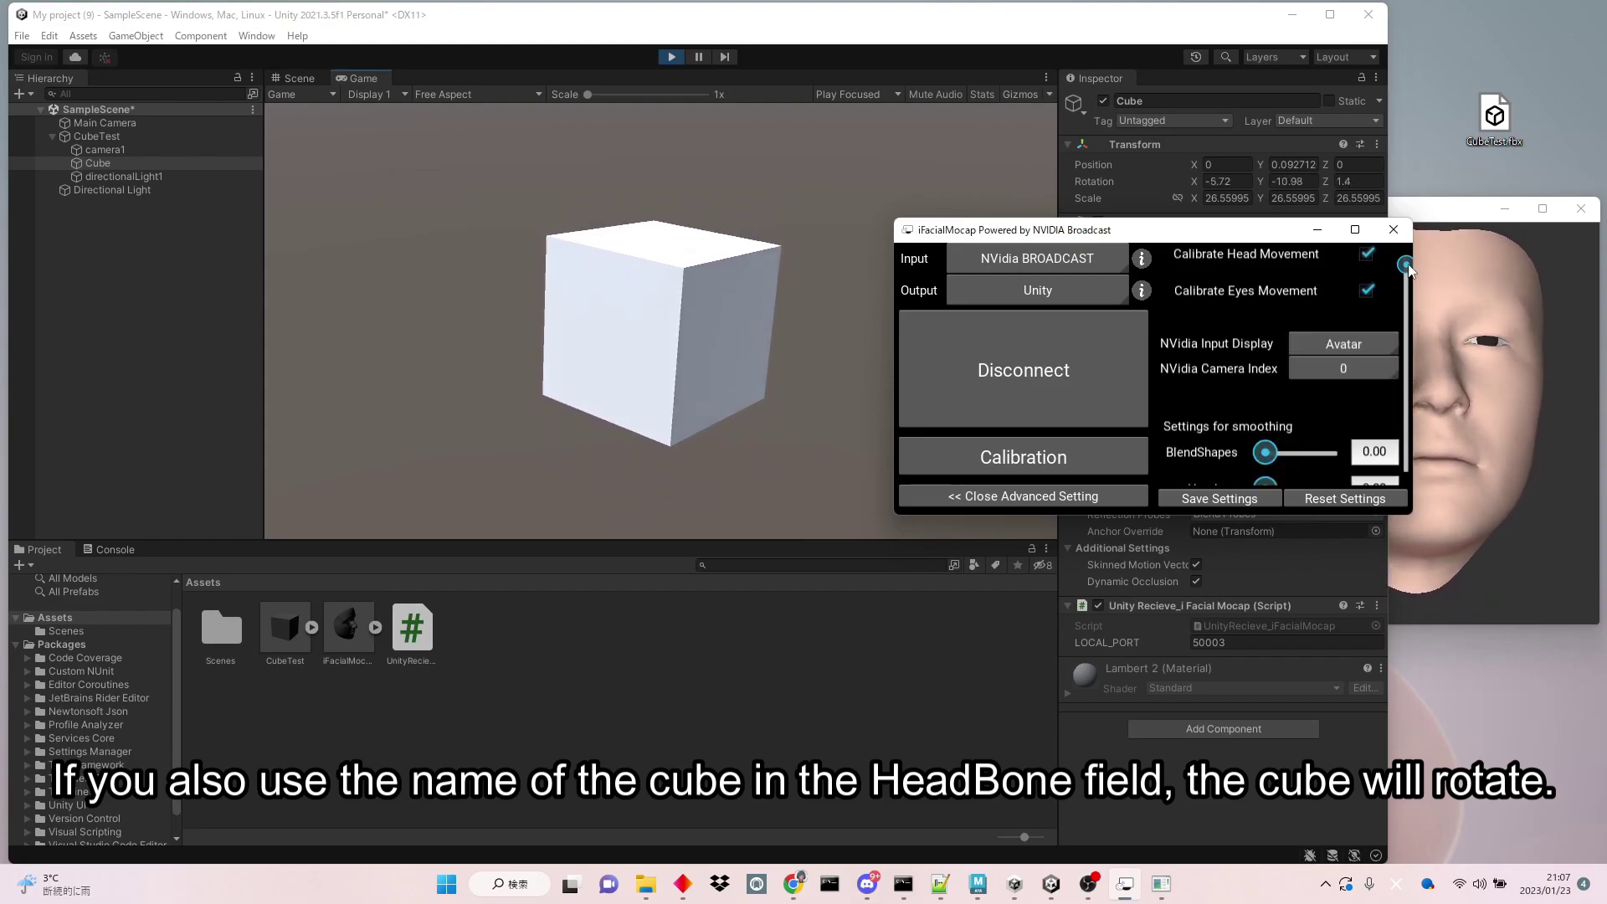
scroll(1210, 368, "down", 2)
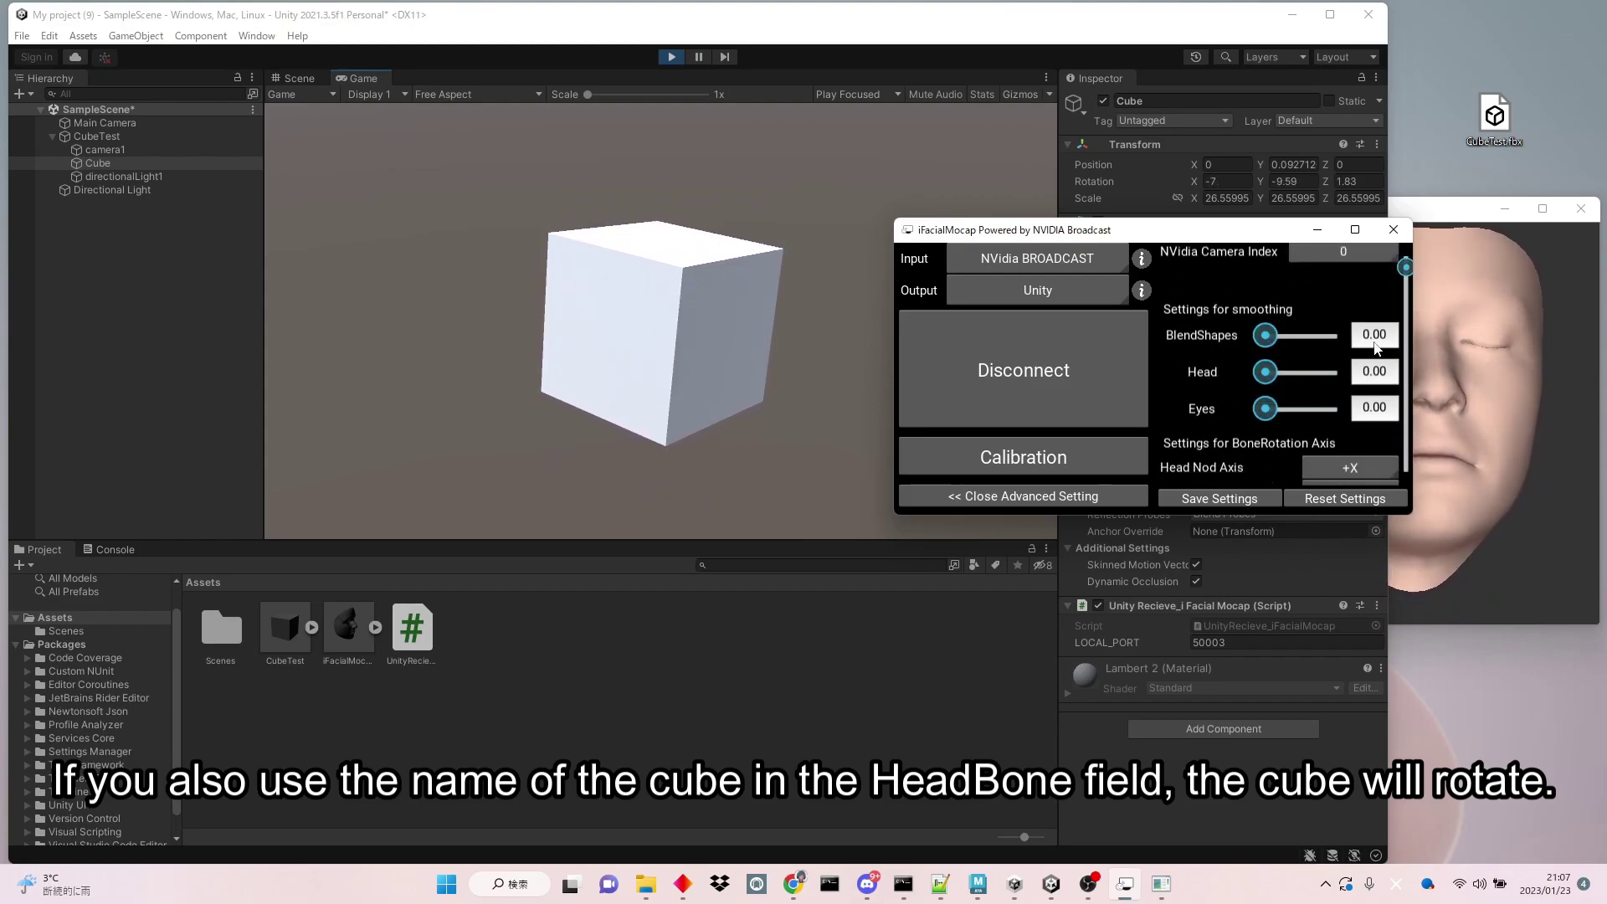
left_click_drag(1373, 336, 1385, 339)
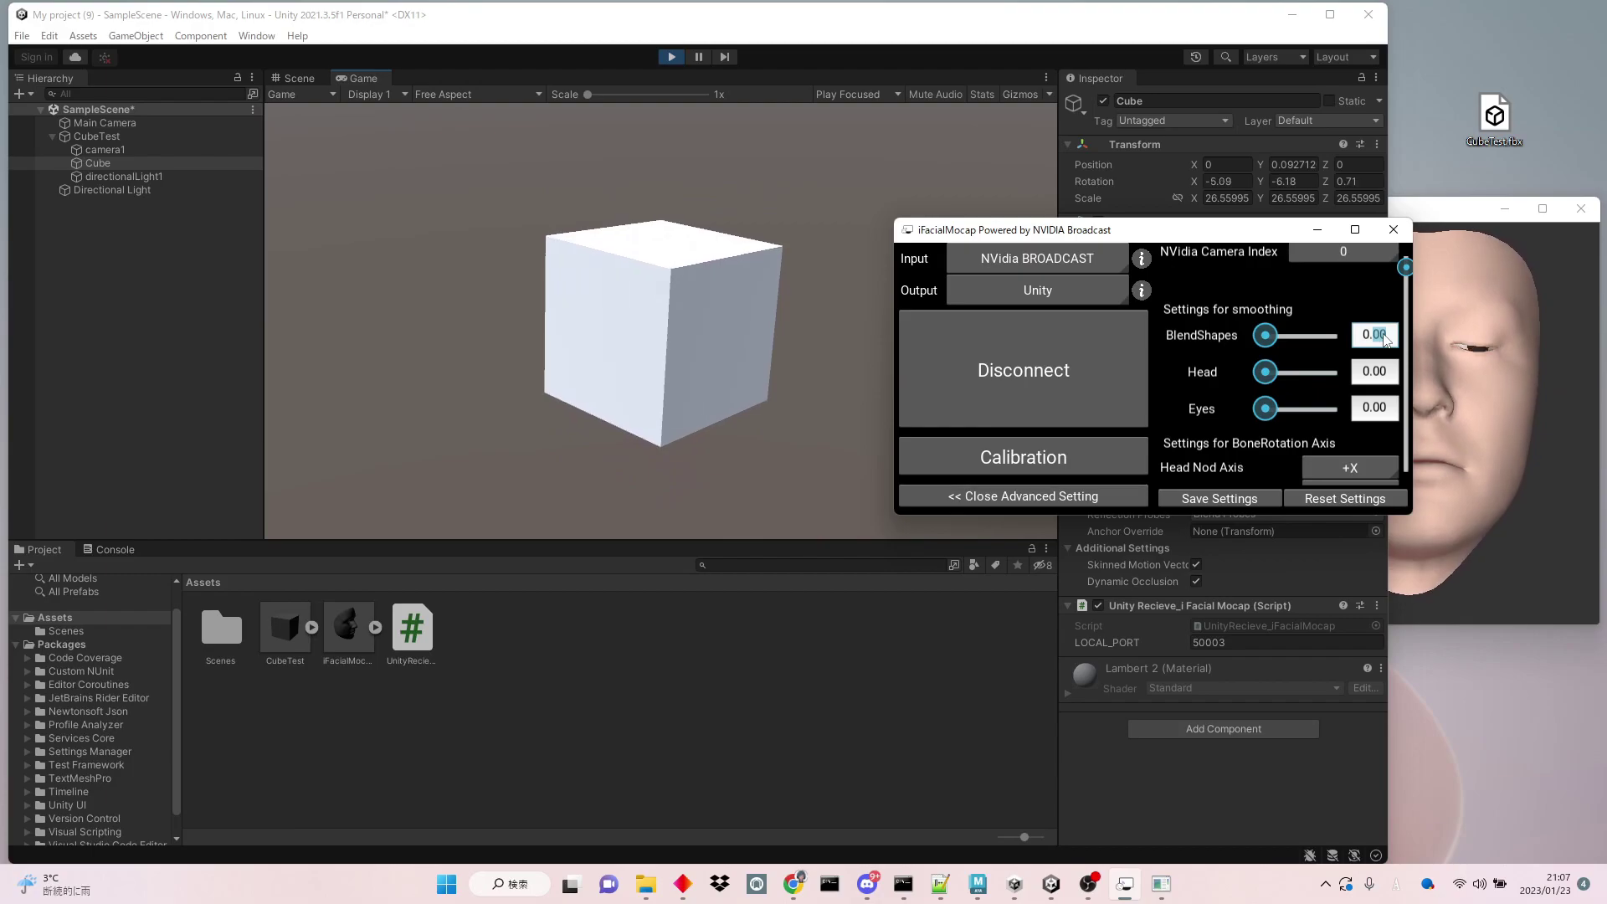
type("2")
key("Return")
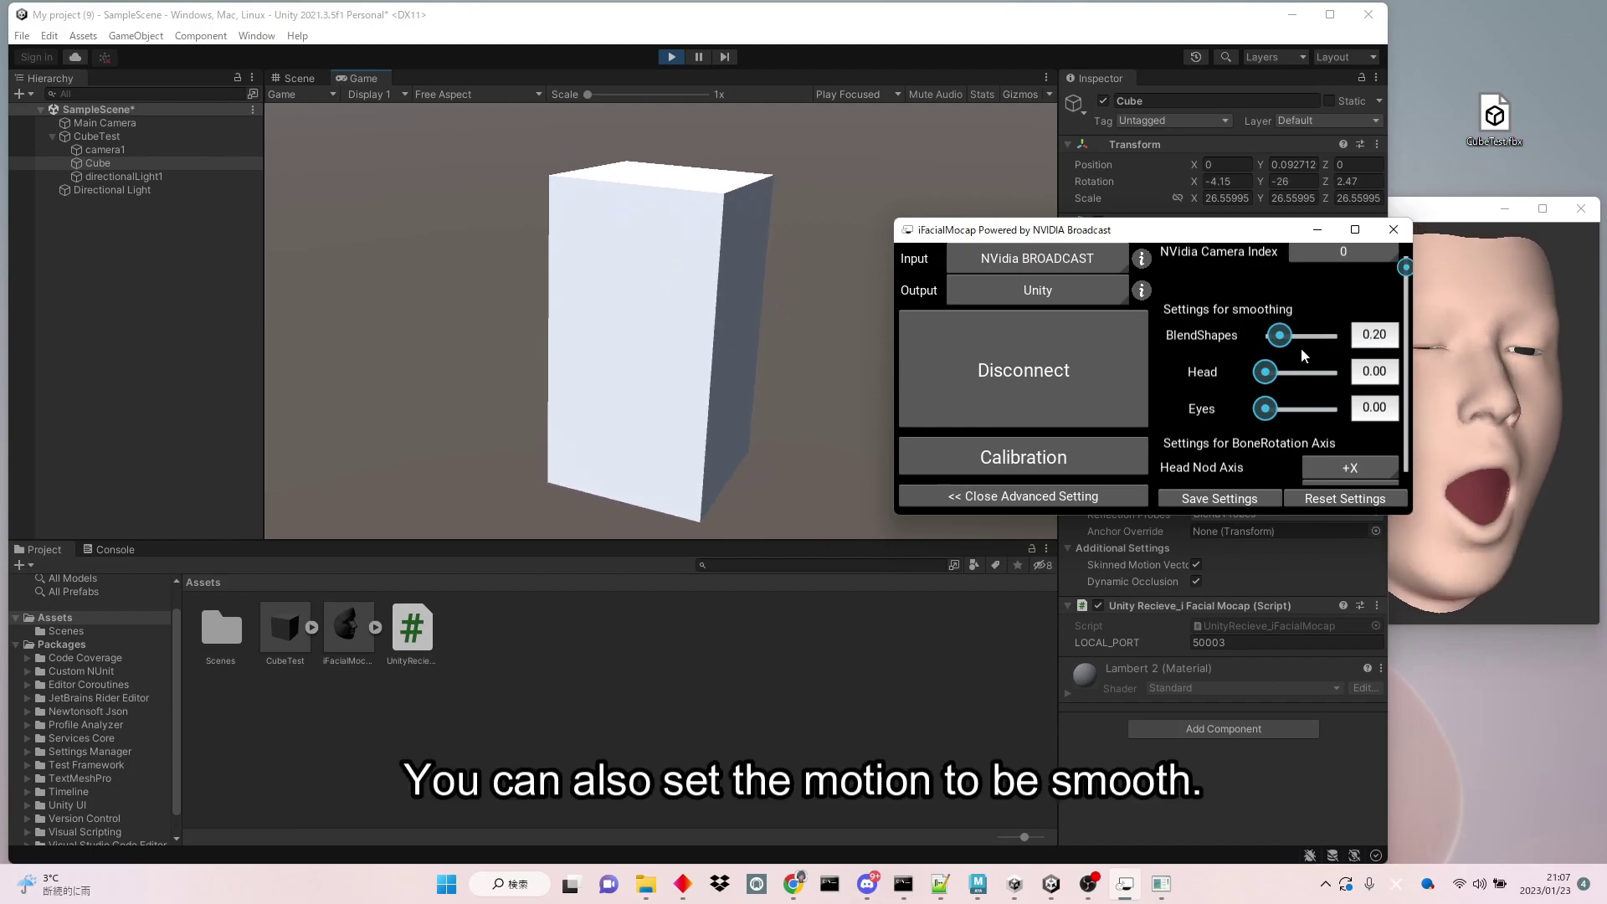
left_click(1371, 374)
type("0.2")
key("Return")
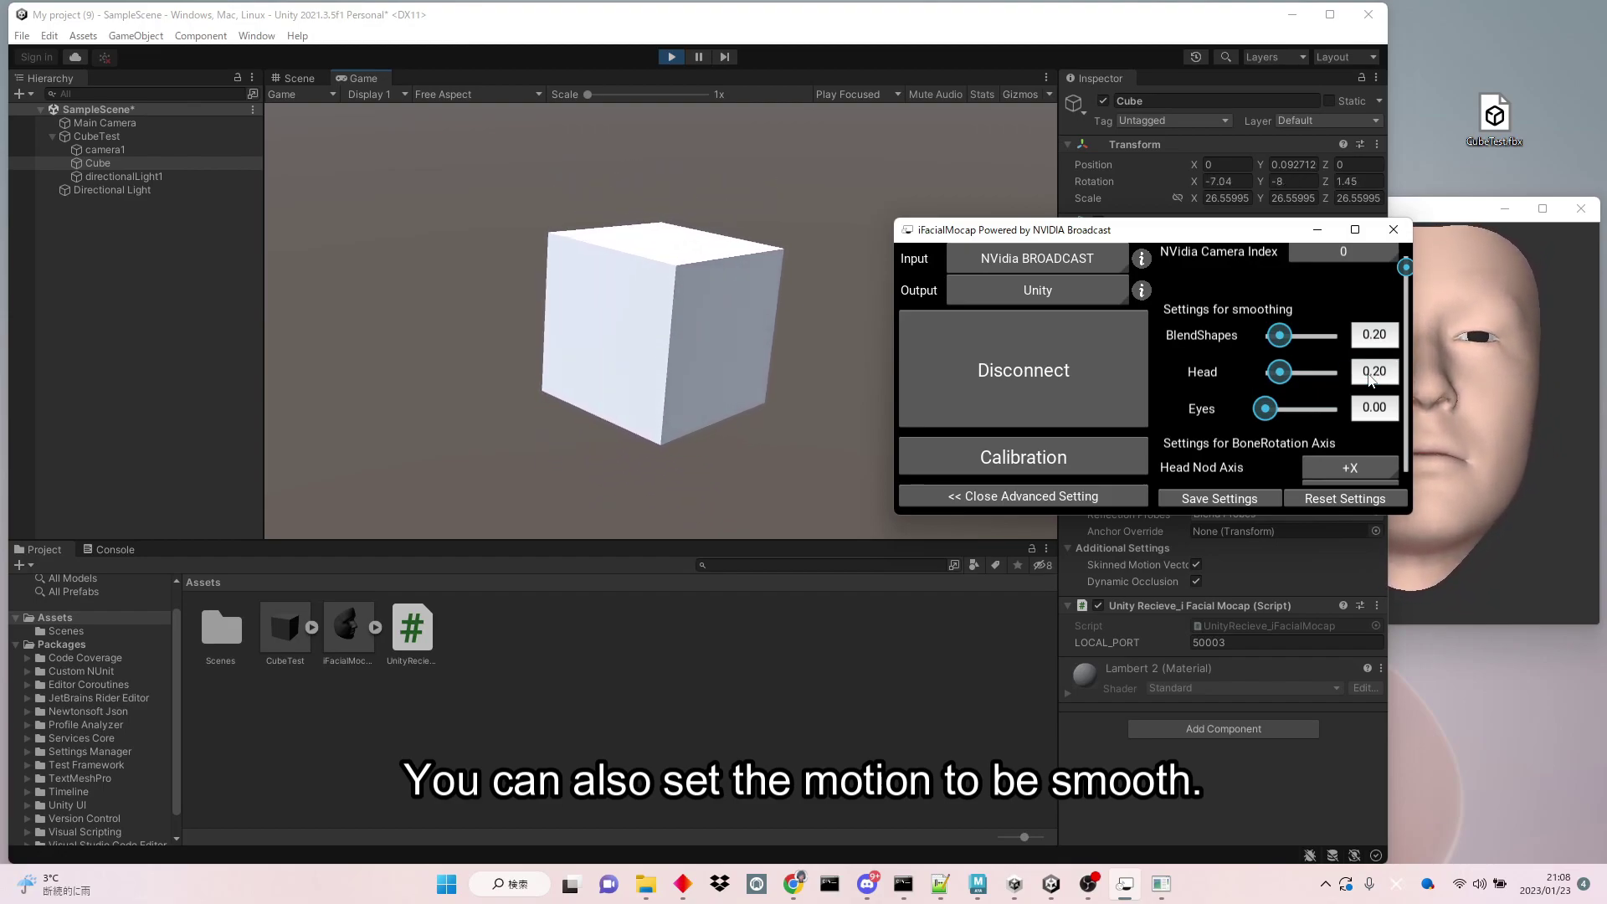
left_click(929, 32)
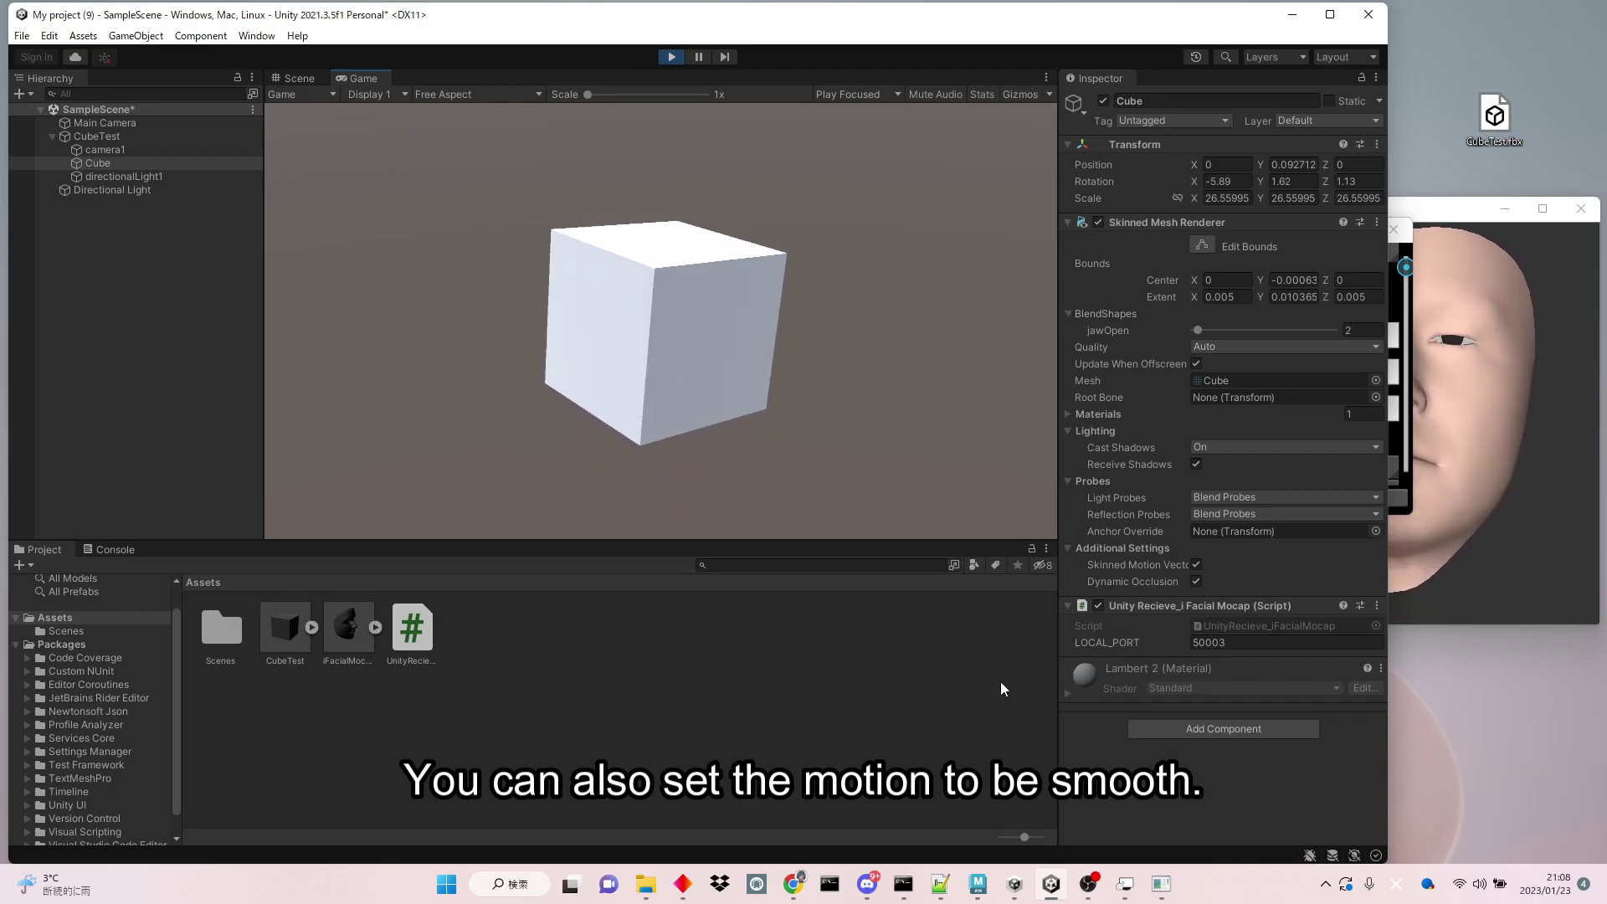
left_click(1122, 787)
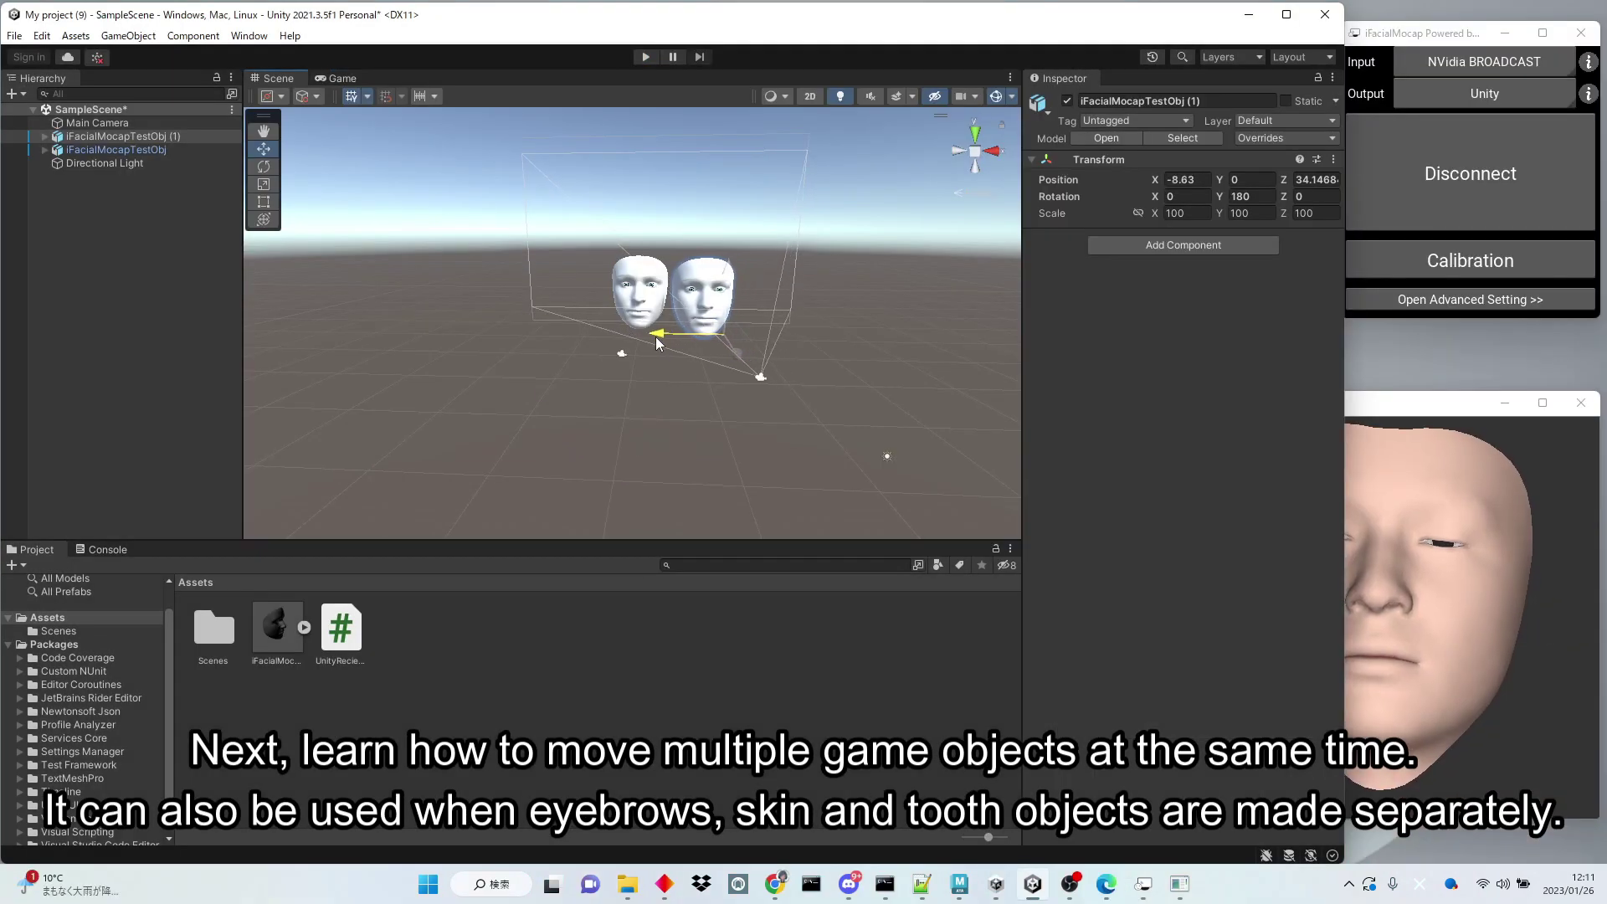
Move iFacialMocapTestObj (1) beside and slightly in front of the other face, to about X -11.47, Z 38.04, and deselect it
left_click_drag(723, 390, 711, 343, "alt")
left_click_drag(648, 423, 667, 404)
left_click_drag(635, 337, 634, 336)
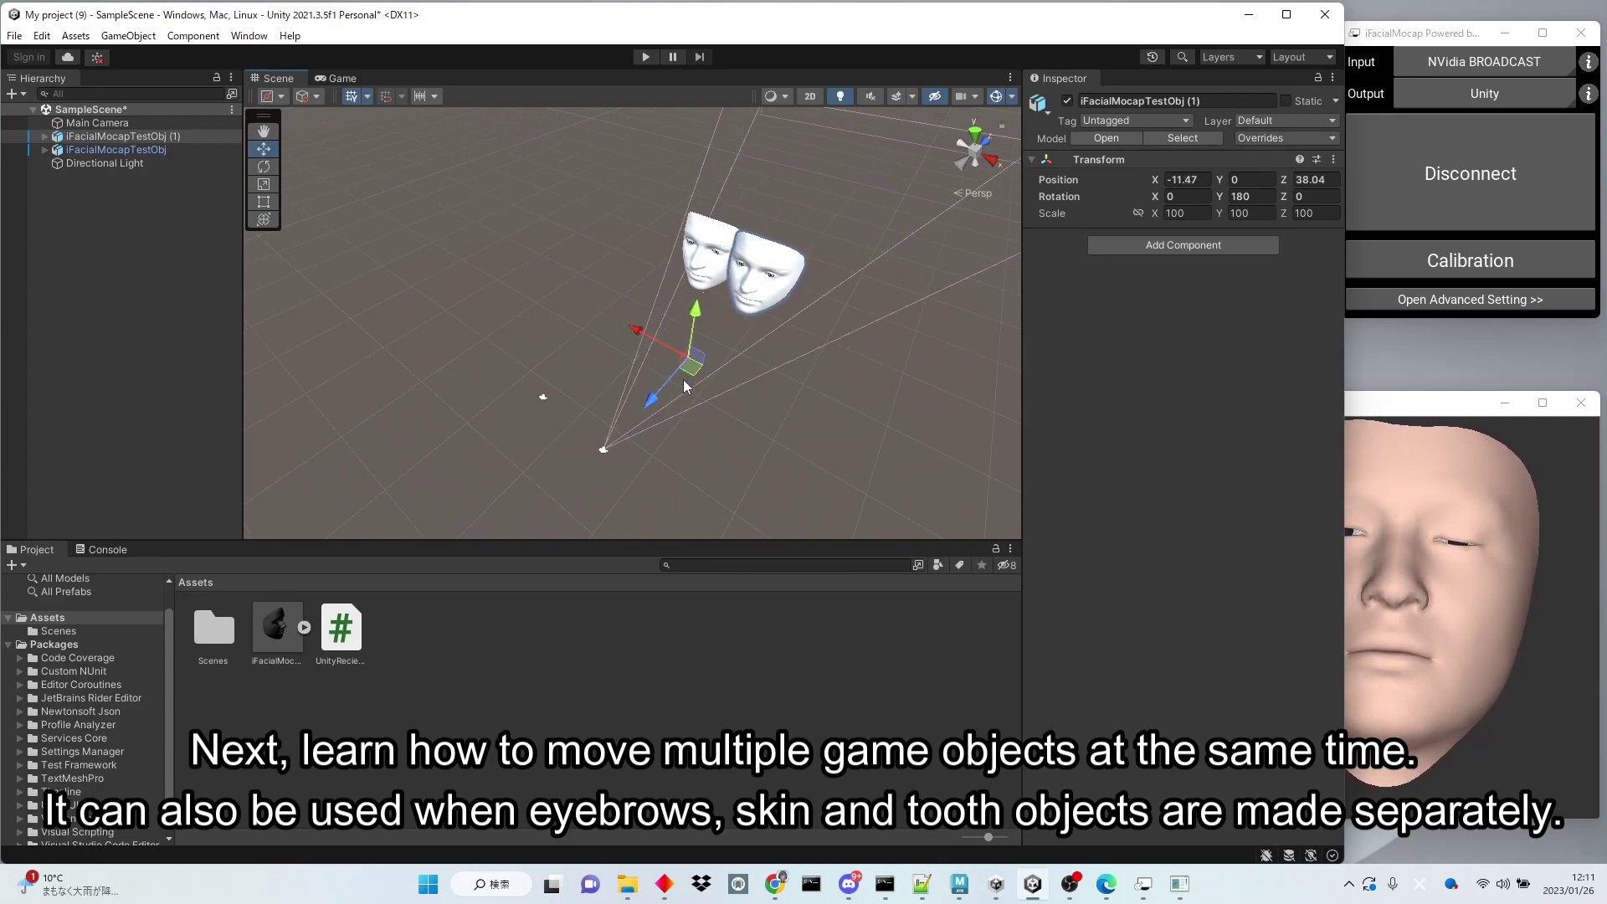
left_click_drag(646, 416, 529, 521)
left_click(117, 135, "ctrl")
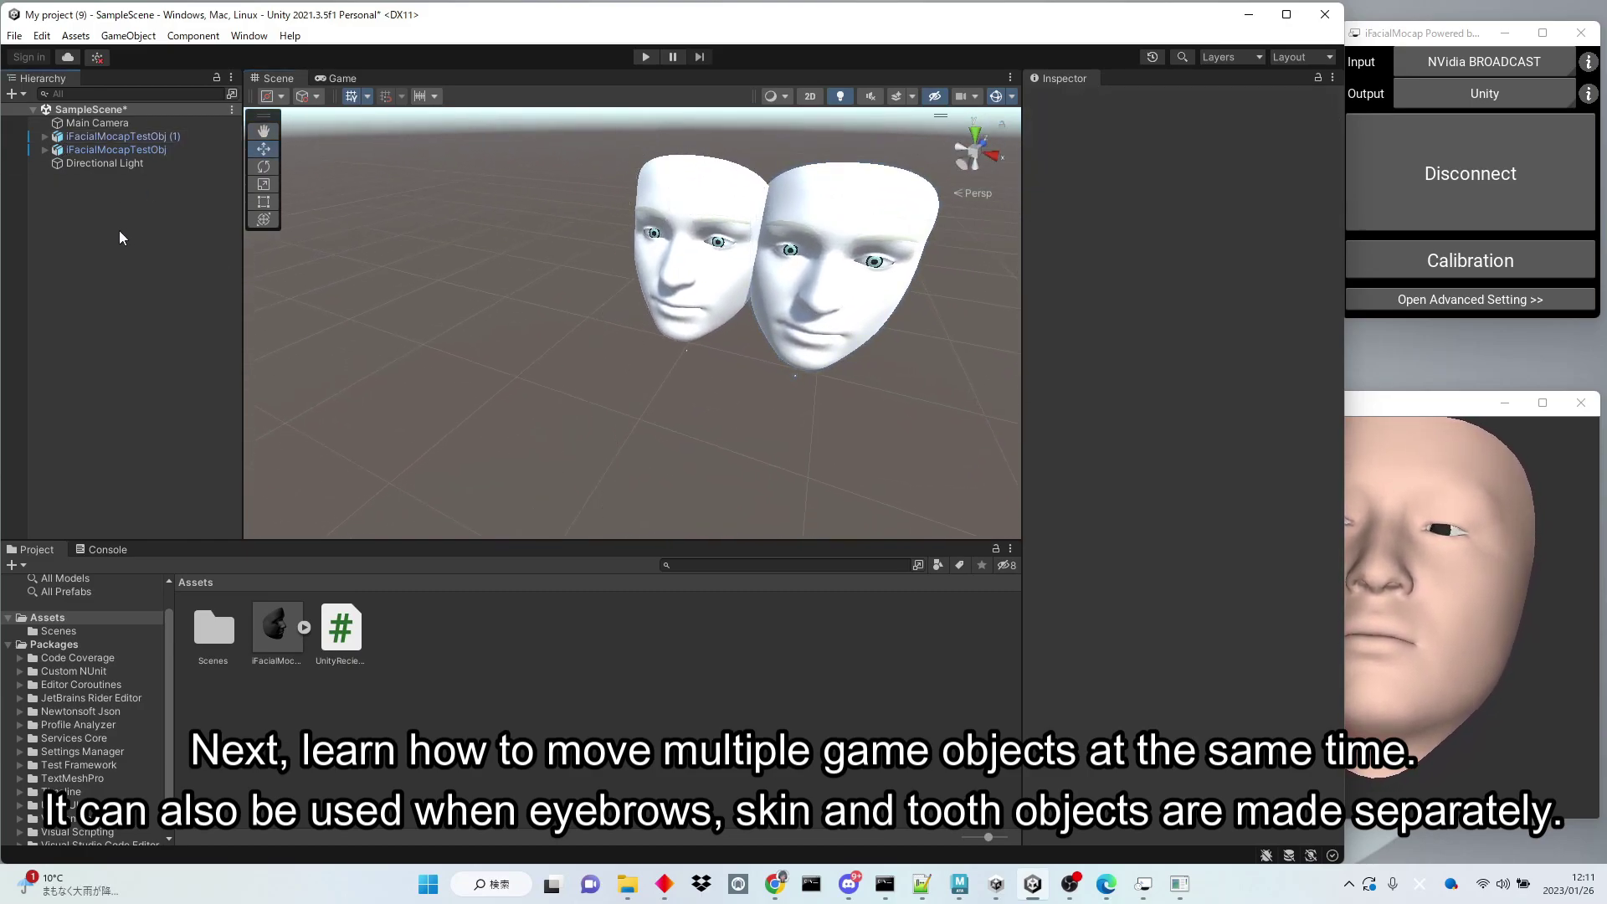
Create an empty game object and make iFacialMocapTestObj and iFacialMocapTestObj (1) its children
right_click(119, 231)
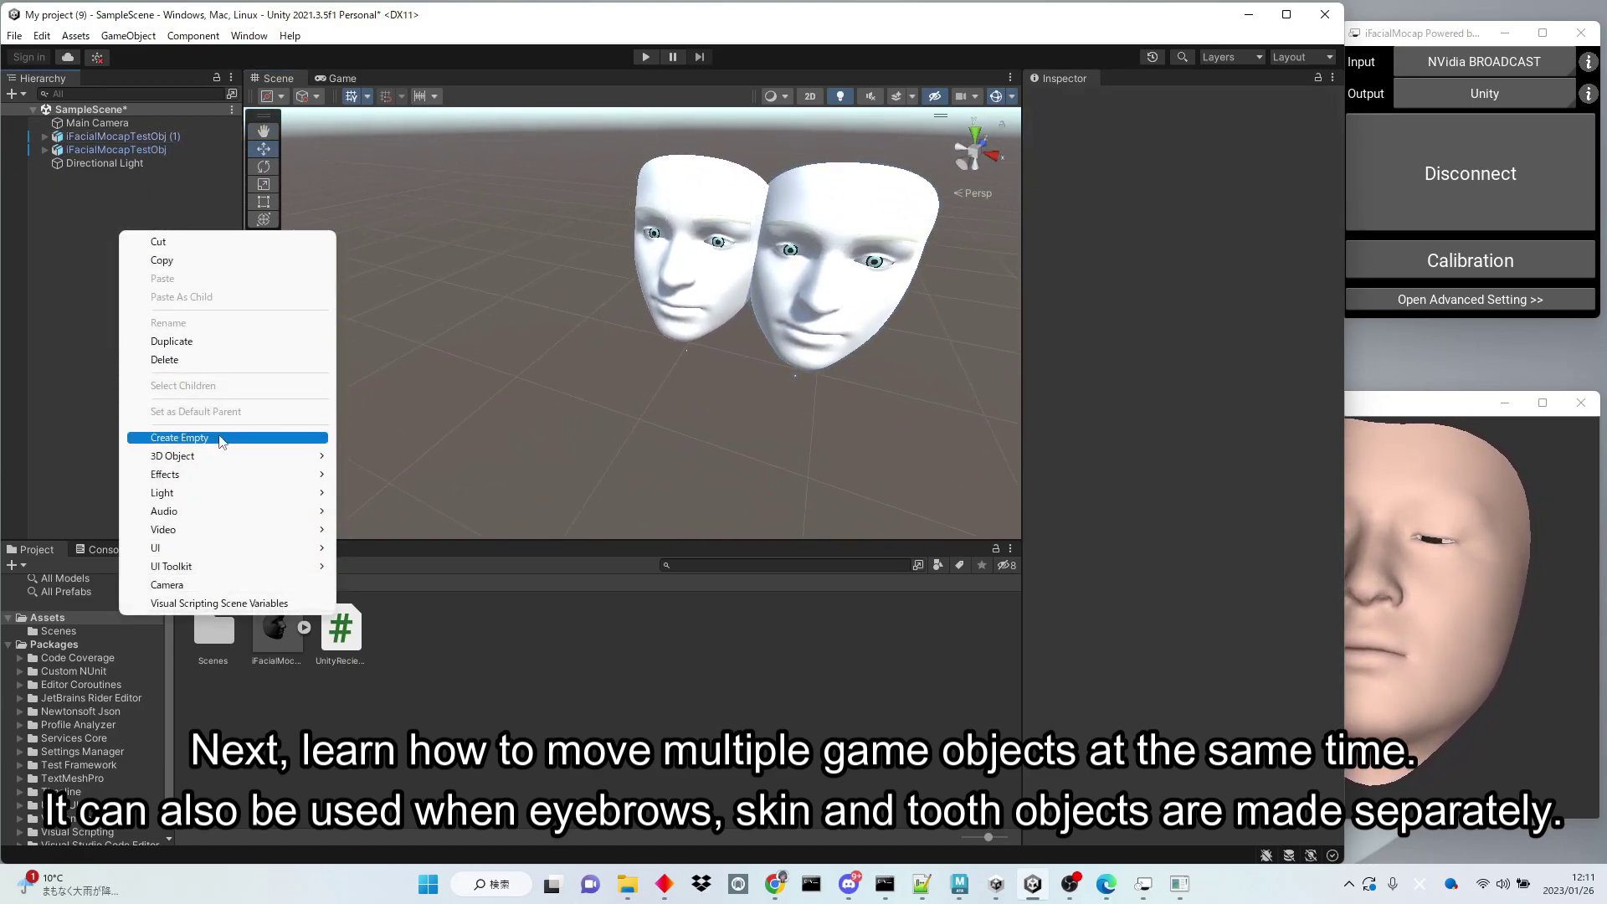
left_click(179, 437)
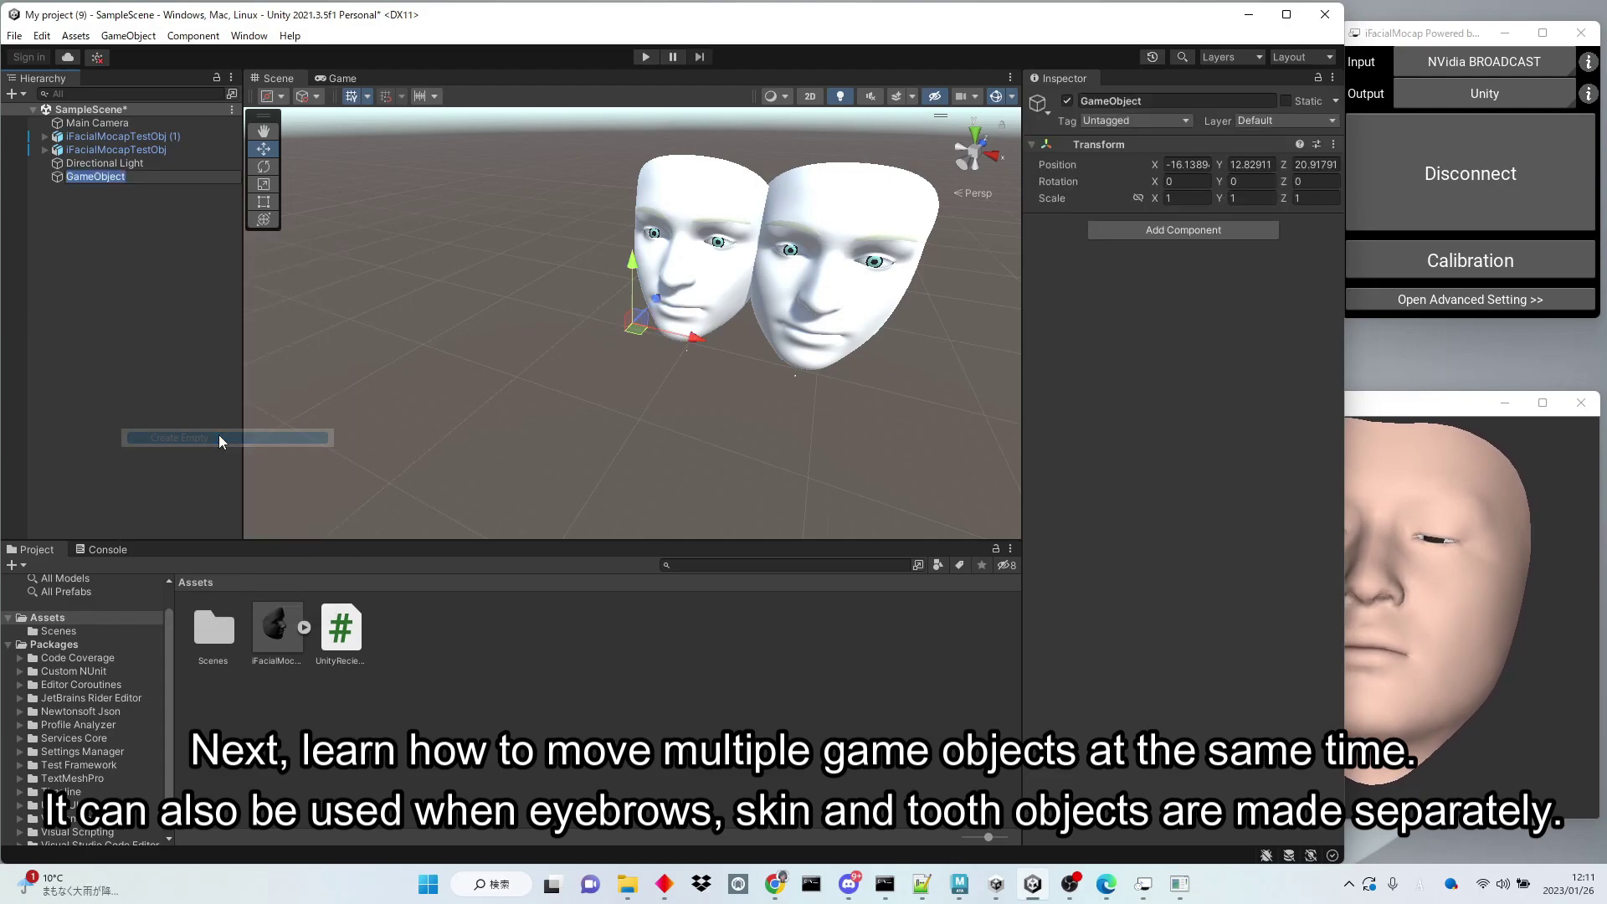
left_click(115, 149)
left_click(118, 136, "ctrl")
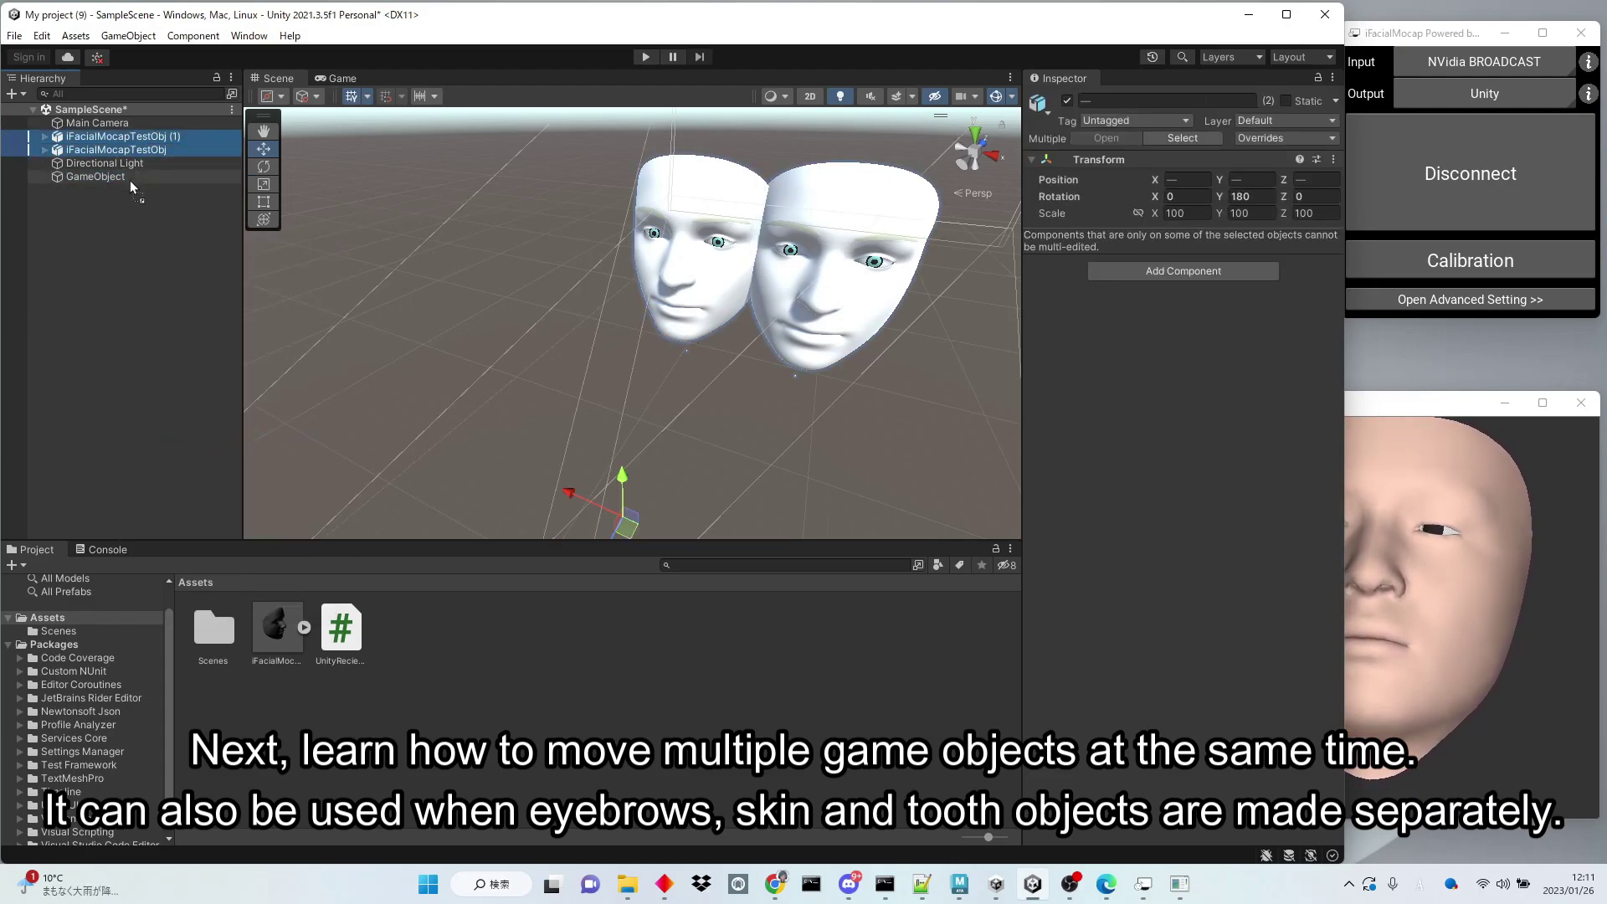
left_click_drag(129, 179, 129, 179)
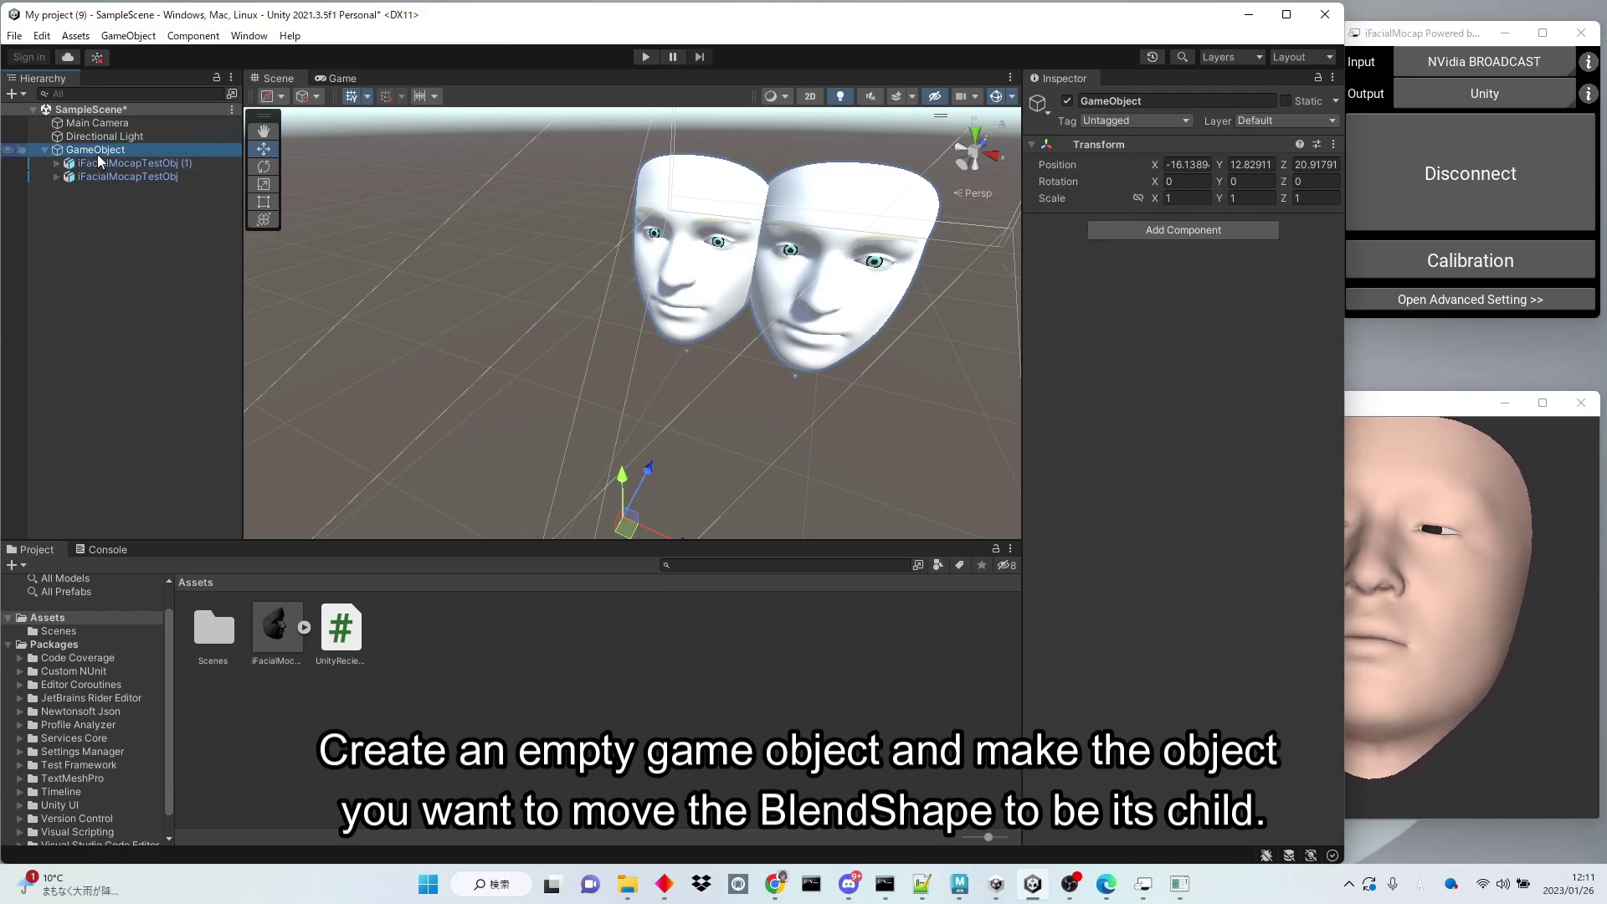
Disconnect iFacialMocap from Unity and set the FaceObjGrp Name in its advanced settings to the parent's name, GameObject
left_click(1146, 99)
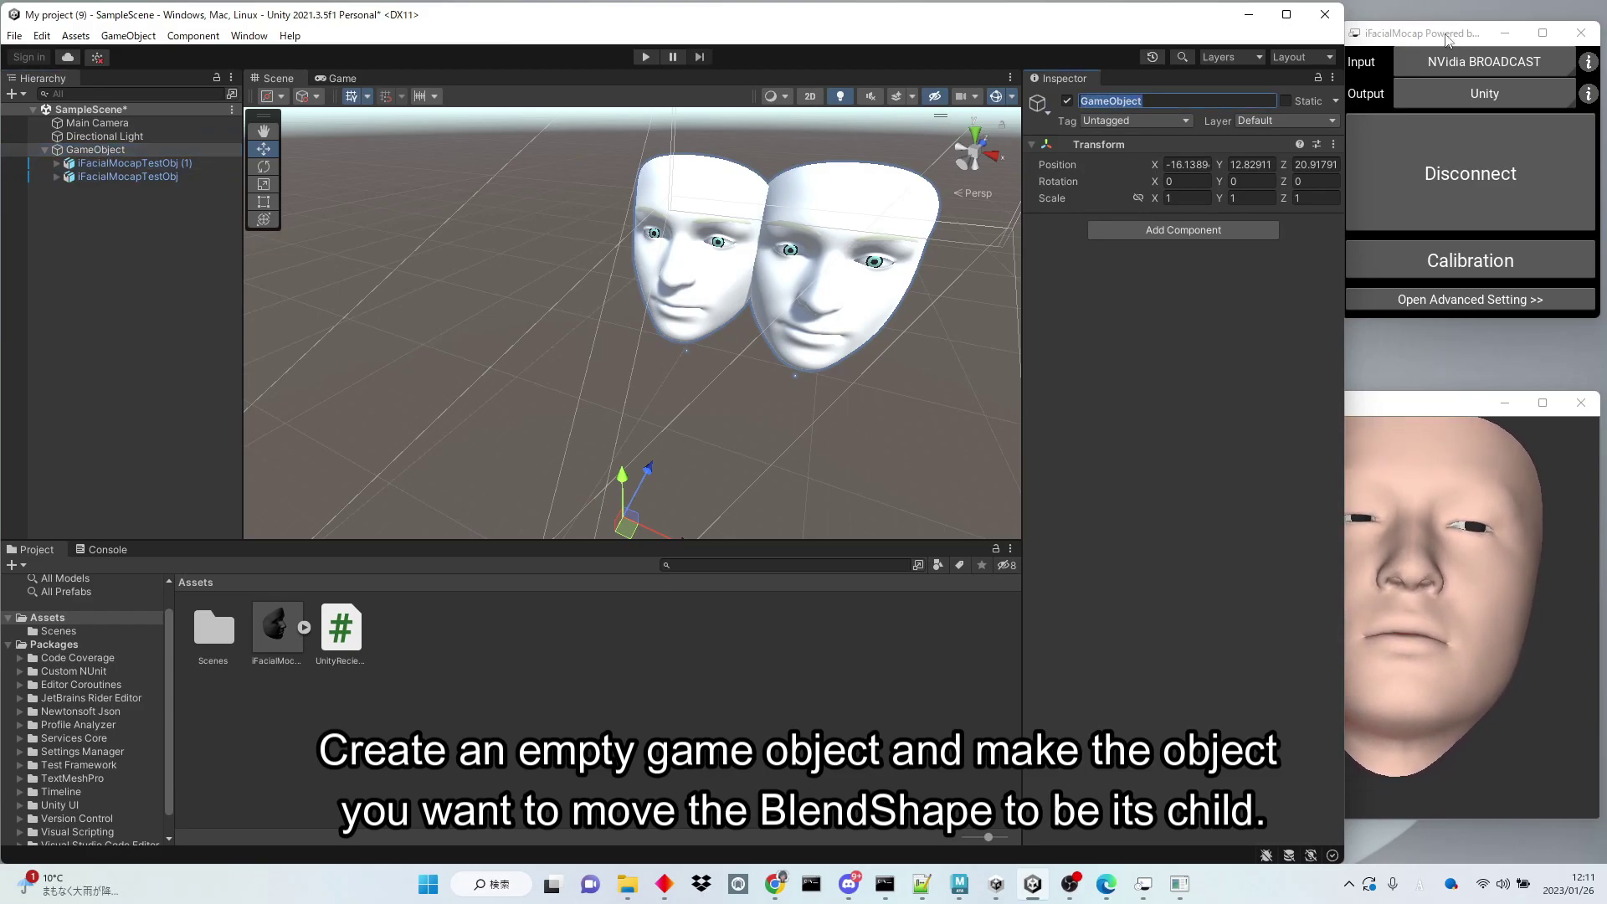
left_click_drag(1447, 40, 1216, 133)
left_click(1212, 374)
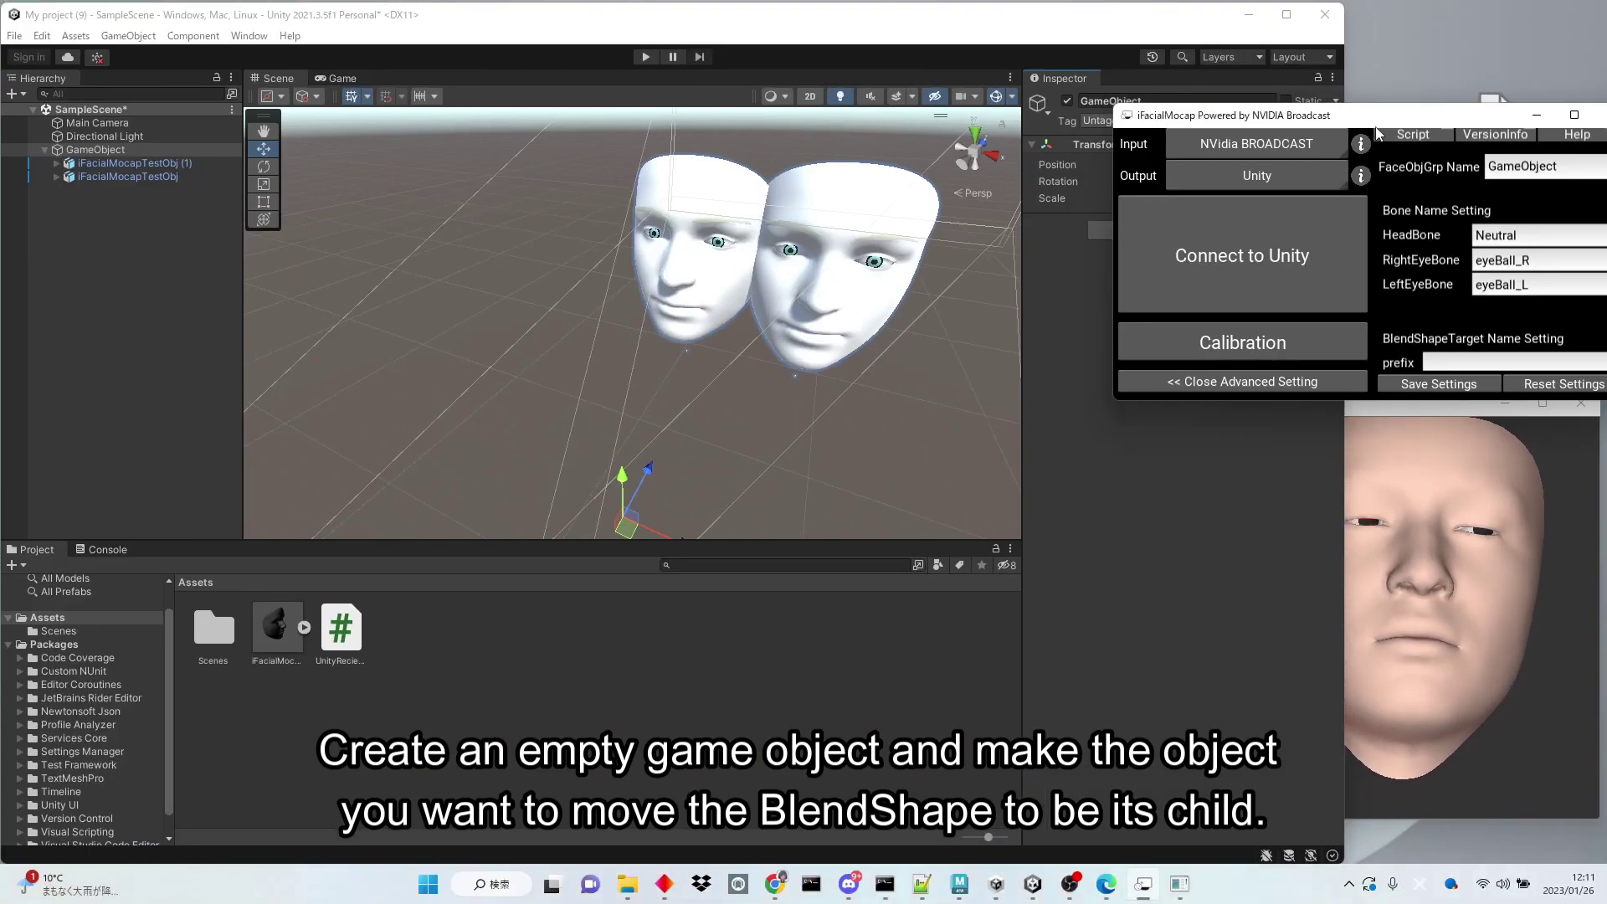
Reconnect iFacialMocap to Unity, play the scene to watch both grouped faces follow the tracking, and stop playback
left_click_drag(1375, 122, 1294, 133)
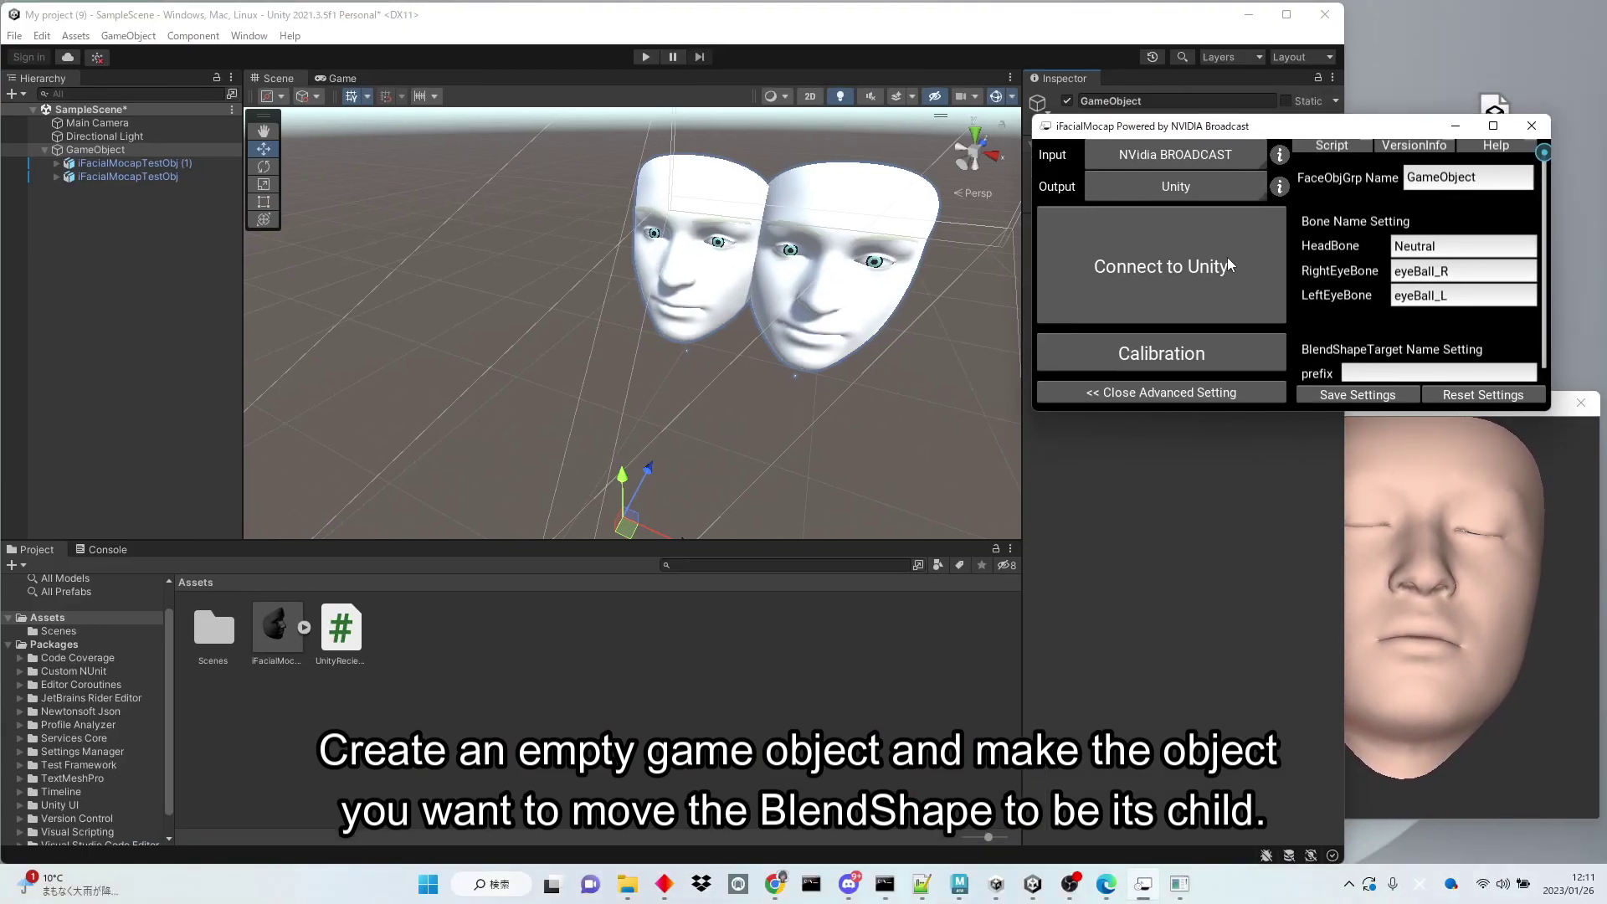
left_click(645, 57)
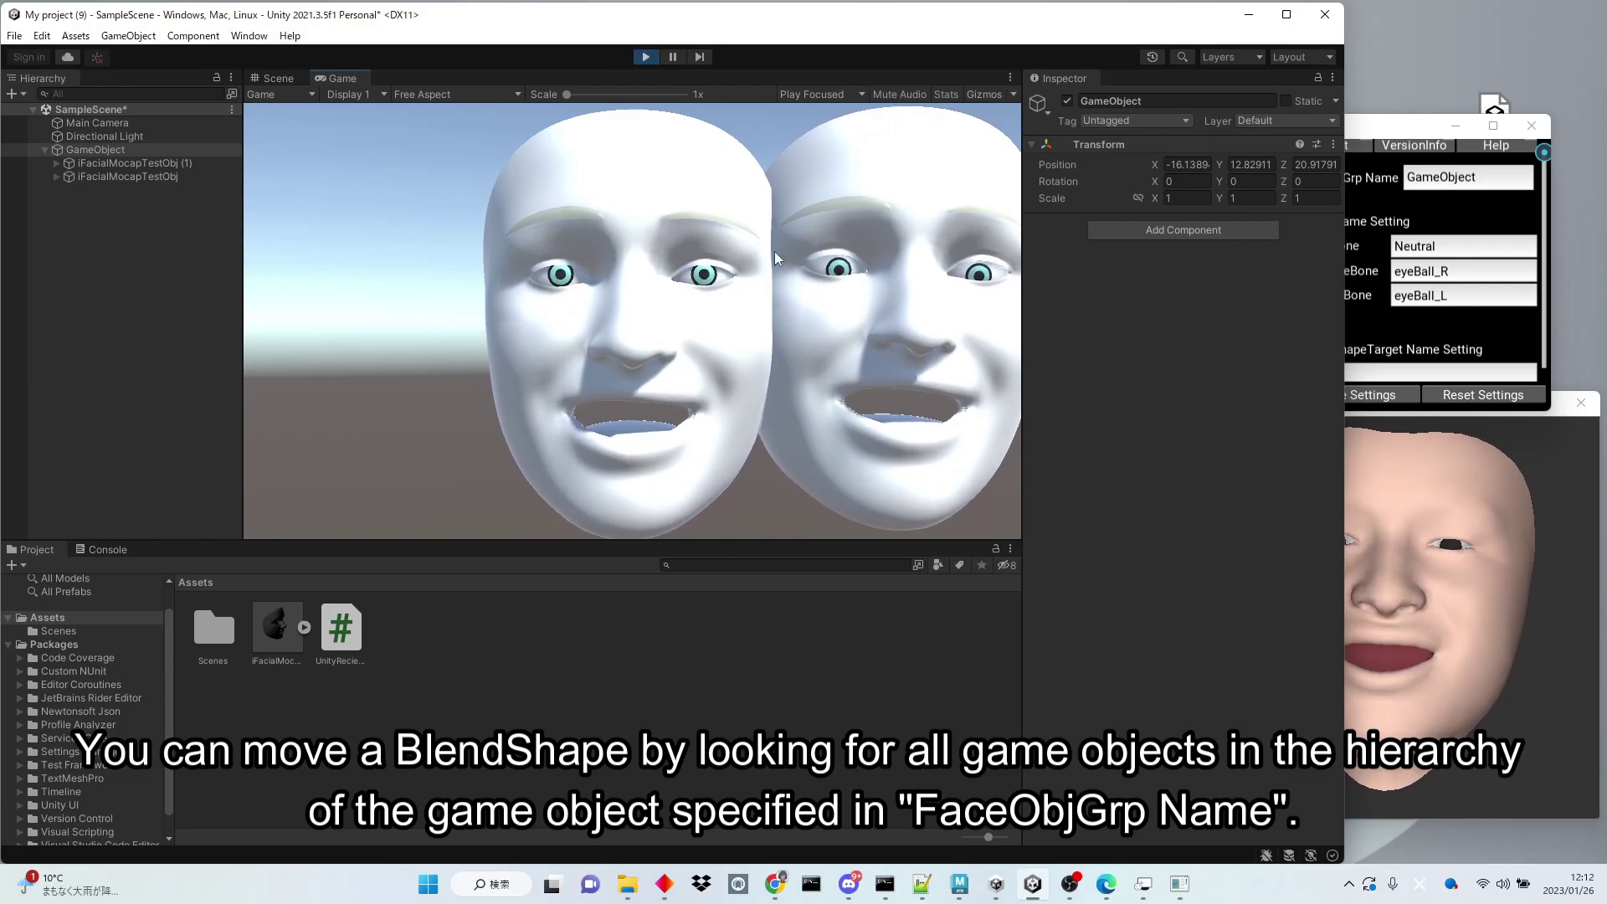
left_click(646, 56)
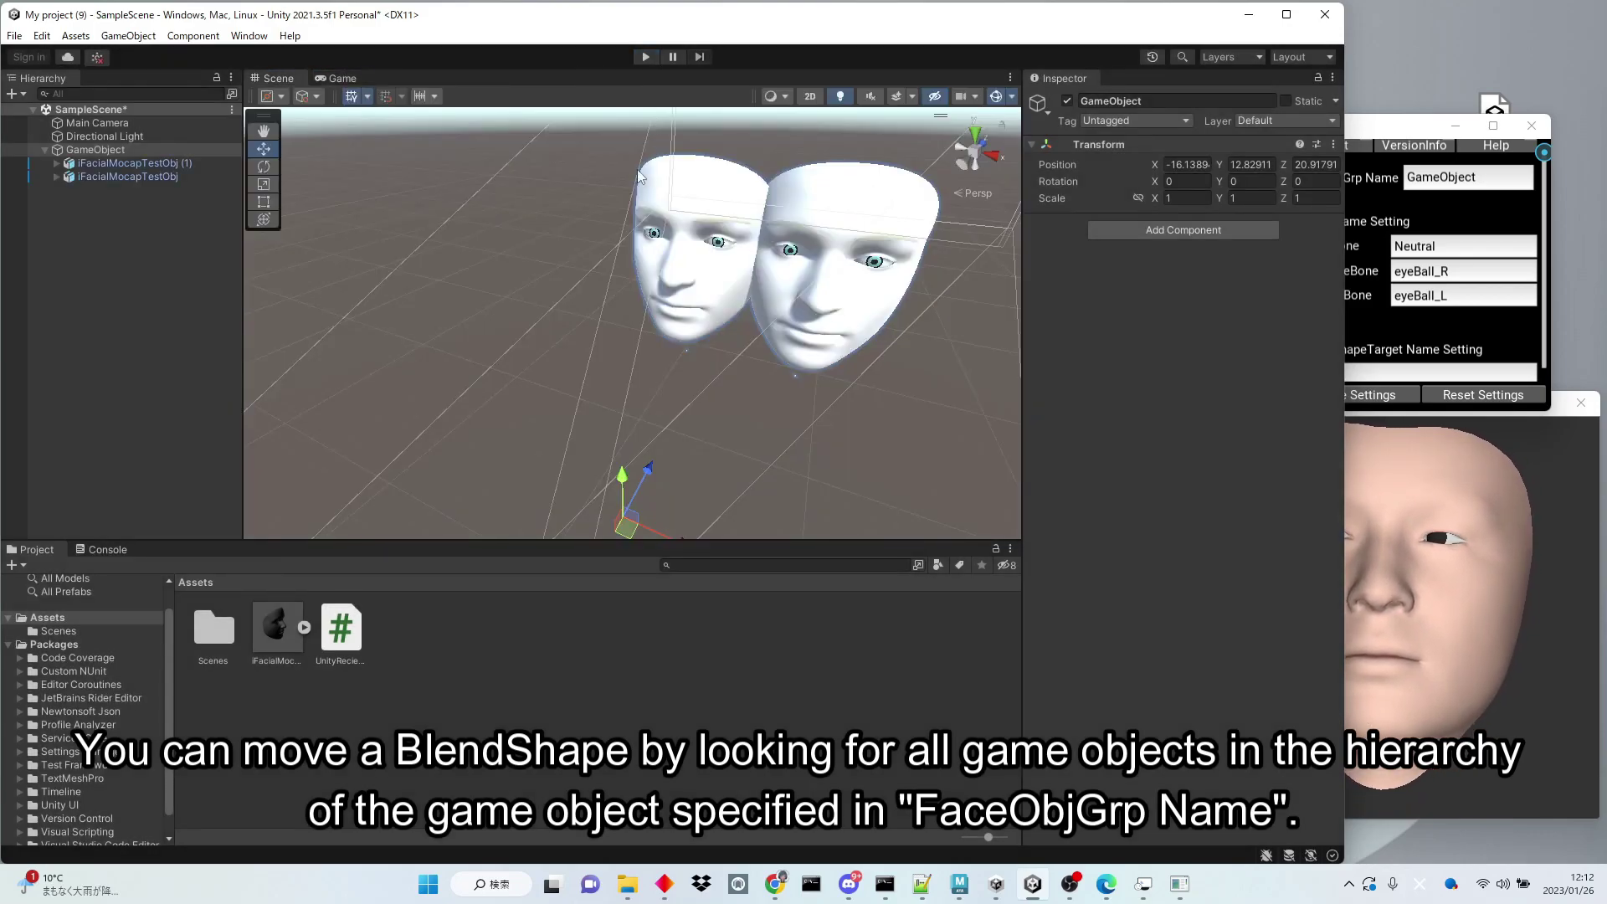
Rename the Neutral object inside iFacialMocapTestObj (1) so that its head bone has a distinct name
left_click(56, 163)
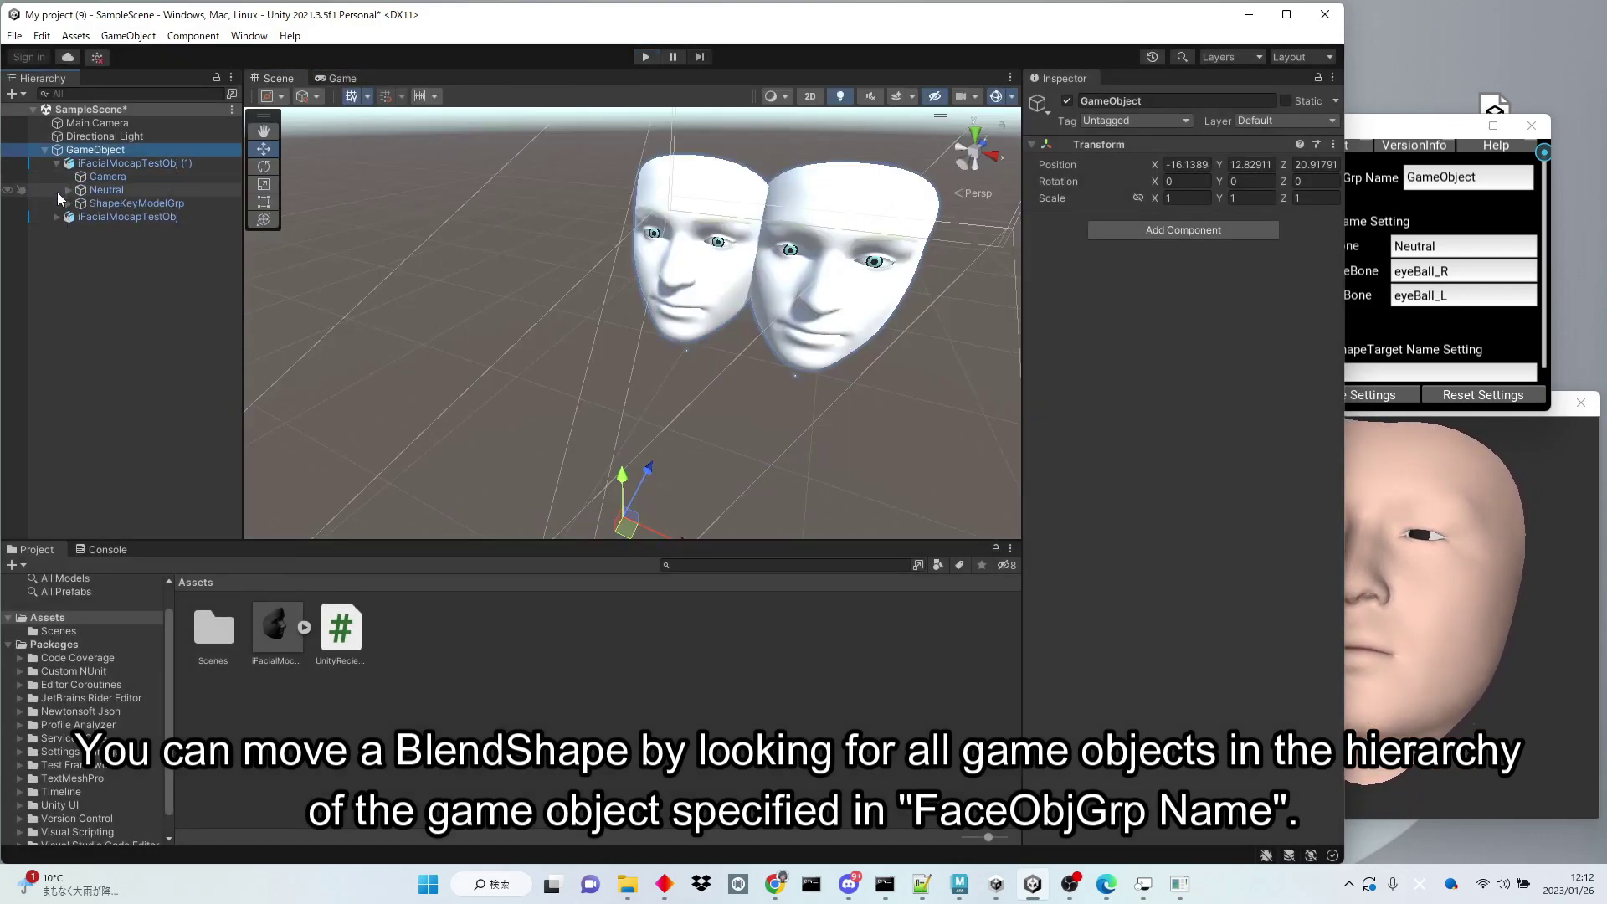
left_click(61, 194)
double_click(124, 191)
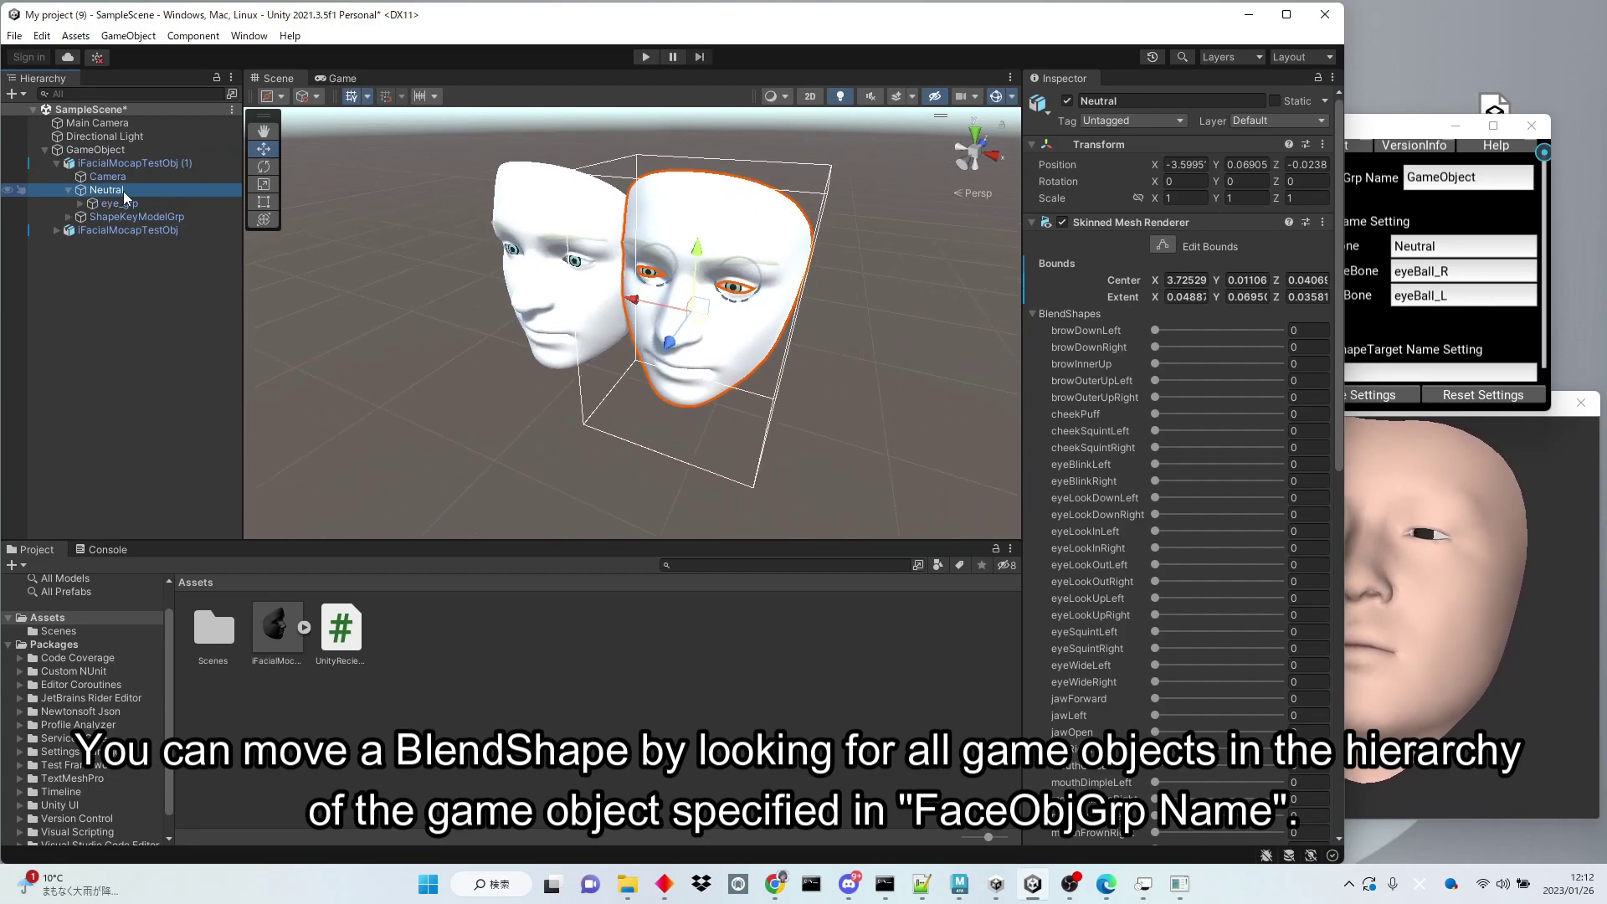
left_click(1194, 102)
type("nHe")
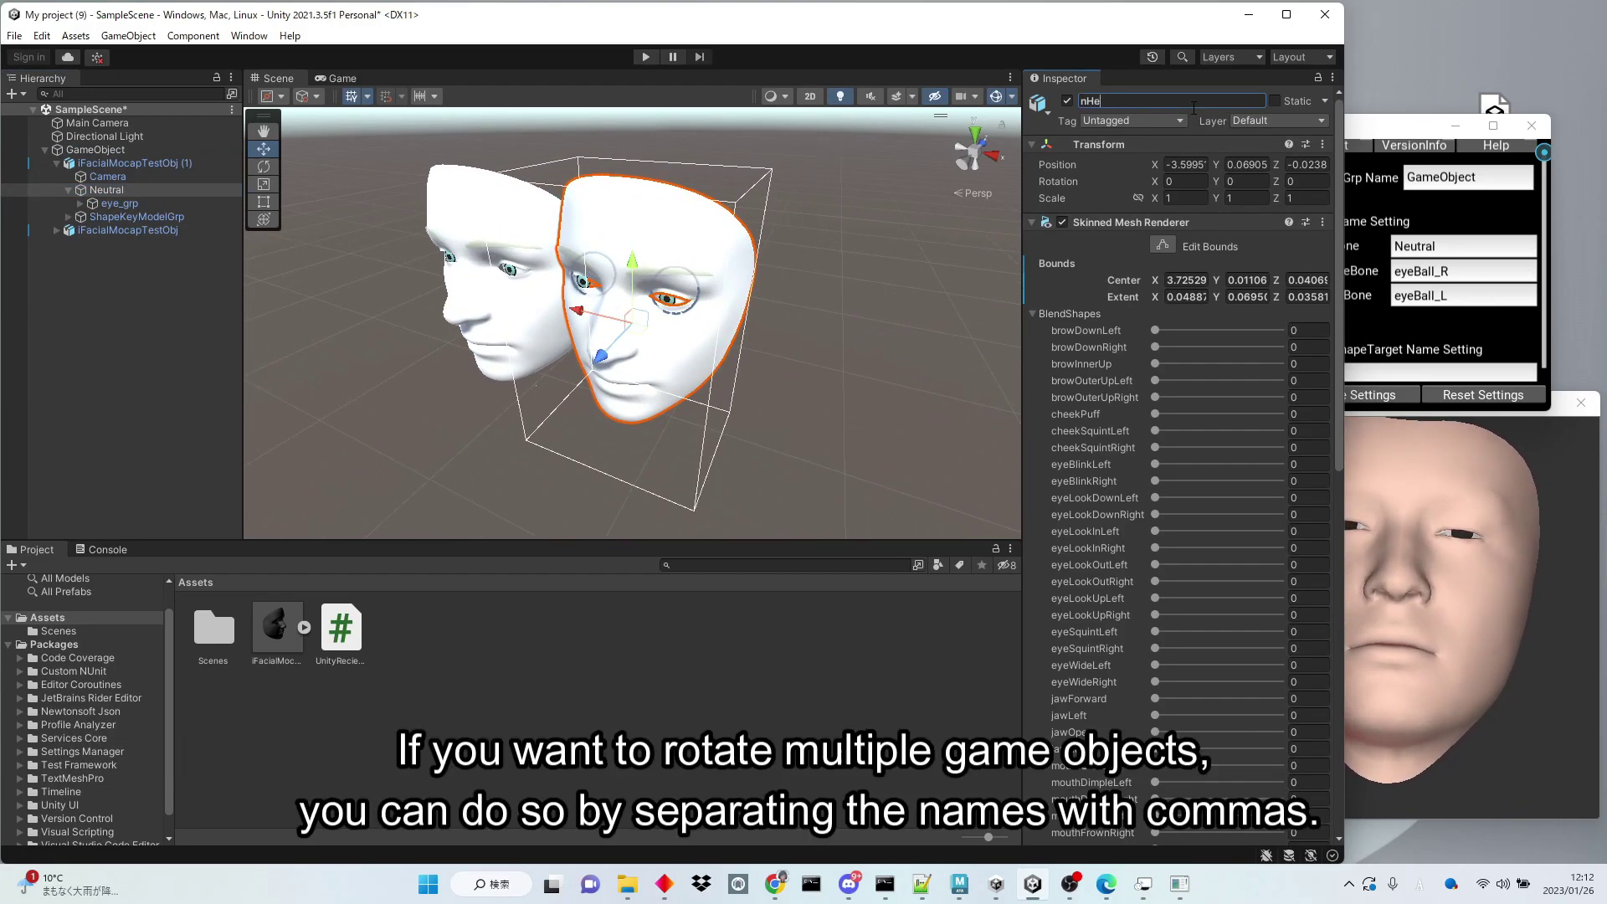